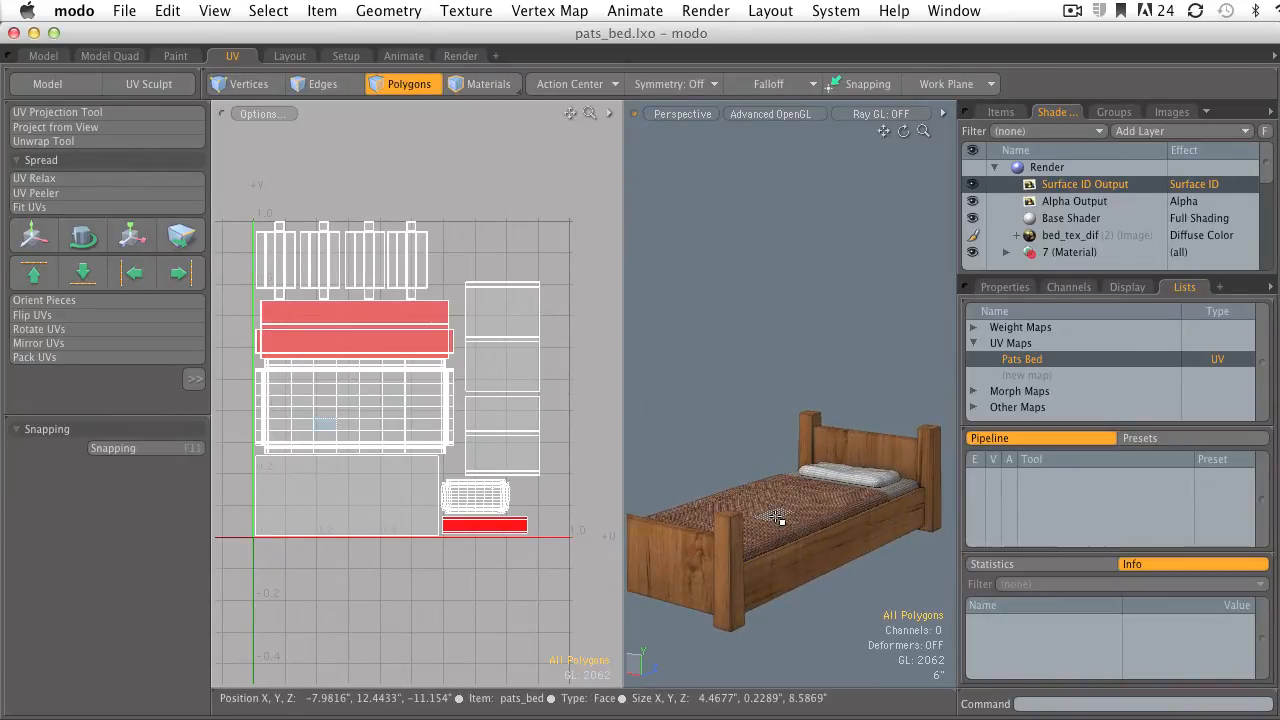
- Examine the bed posts on the 3D model and the matching UV islands in the Pats Bed layout
{"action": "left_click_drag", "start_coordinate": [778, 517], "coordinate": [866, 465], "text": "alt+shift"}
{"action": "left_click_drag", "start_coordinate": [866, 465], "coordinate": [758, 472], "text": "alt"}
{"action": "left_click_drag", "start_coordinate": [758, 472], "coordinate": [815, 475], "text": "alt+shift"}
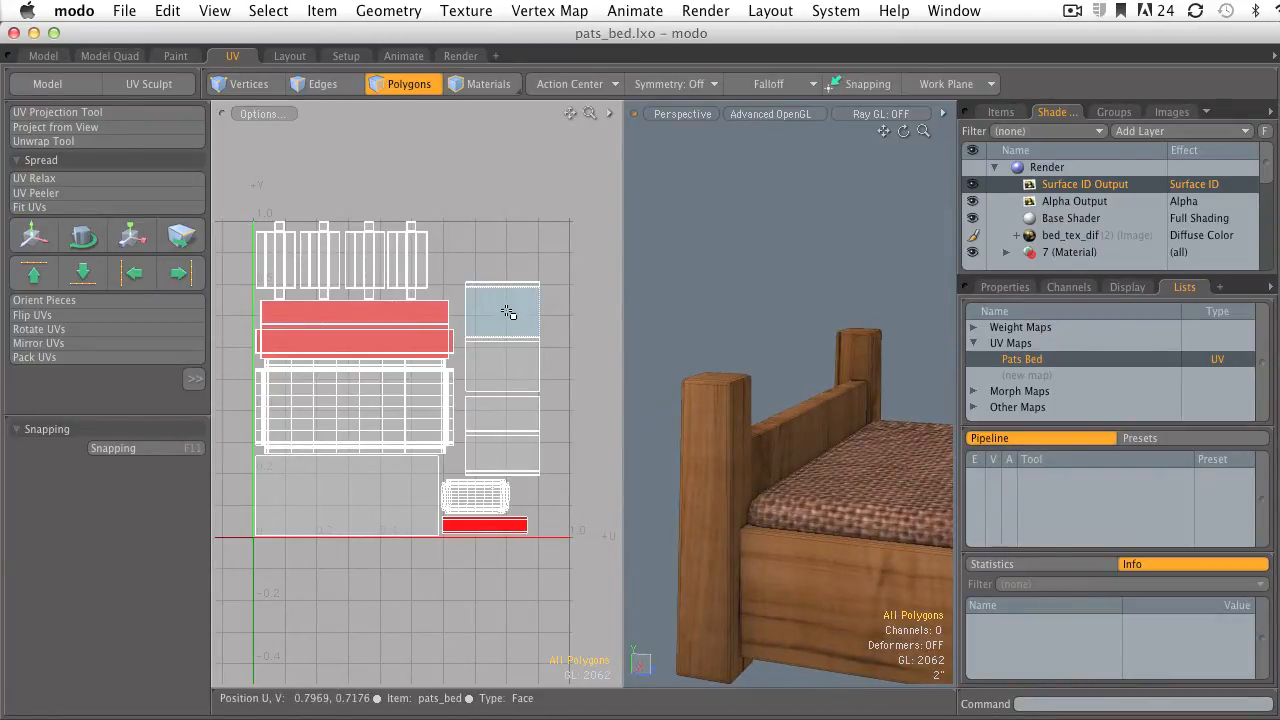
{"action": "double_click", "coordinate": [281, 264]}
{"action": "double_click", "coordinate": [337, 264], "text": "shift"}
{"action": "left_click", "coordinate": [343, 220]}
{"action": "left_click_drag", "start_coordinate": [295, 298], "coordinate": [612, 304], "text": "ctrl+alt"}
{"action": "left_click_drag", "start_coordinate": [345, 292], "coordinate": [683, 327], "text": "alt+shift"}
{"action": "left_click_drag", "start_coordinate": [457, 349], "coordinate": [546, 351], "text": "ctrl+alt"}
{"action": "left_click_drag", "start_coordinate": [546, 351], "coordinate": [425, 358], "text": "alt+shift"}
{"action": "left_click_drag", "start_coordinate": [425, 358], "coordinate": [265, 329], "text": "alt+shift"}
{"action": "left_click_drag", "start_coordinate": [440, 328], "coordinate": [224, 323], "text": "alt+shift"}
{"action": "left_click_drag", "start_coordinate": [472, 331], "coordinate": [440, 297], "text": "ctrl+alt"}
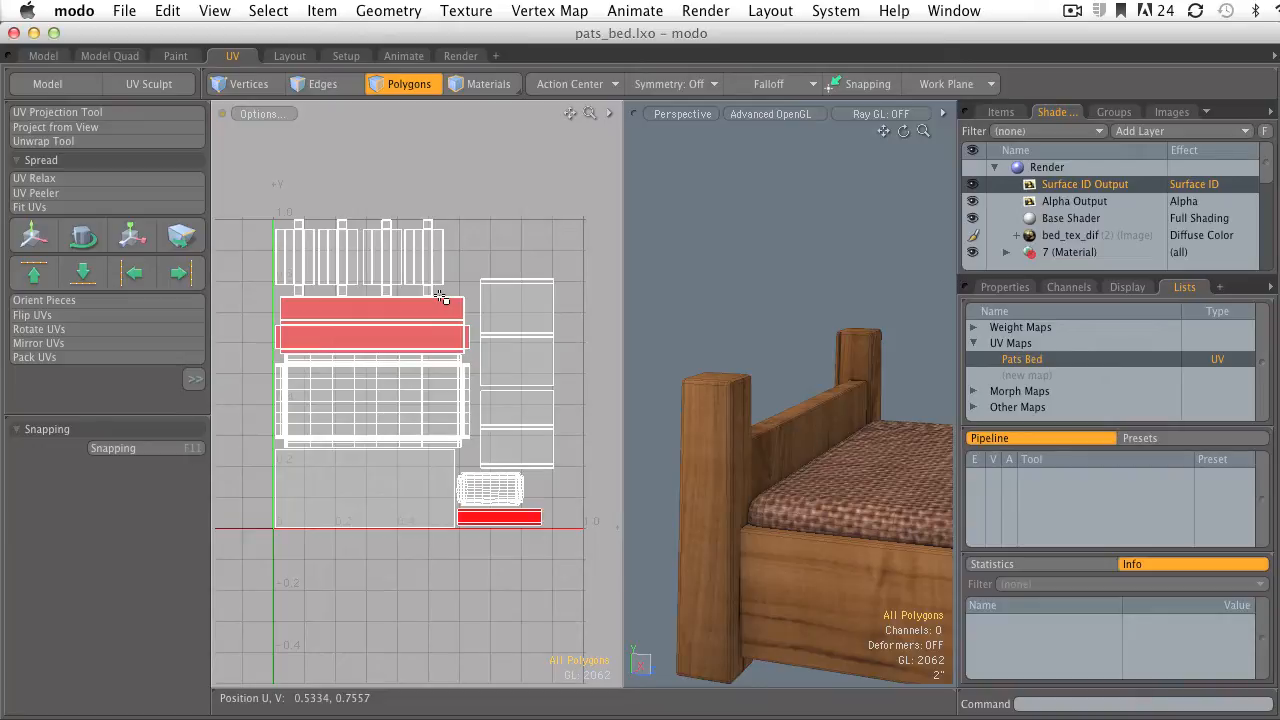
{"action": "left_click_drag", "start_coordinate": [765, 415], "coordinate": [886, 425], "text": "alt"}
{"action": "left_click_drag", "start_coordinate": [886, 425], "coordinate": [737, 434], "text": "alt+shift"}
{"action": "scroll", "coordinate": [823, 426], "scroll_direction": "down", "scroll_amount": 5}
{"action": "left_click_drag", "start_coordinate": [823, 426], "coordinate": [733, 433], "text": "alt+shift"}
{"action": "left_click_drag", "start_coordinate": [733, 433], "coordinate": [860, 449], "text": "alt"}
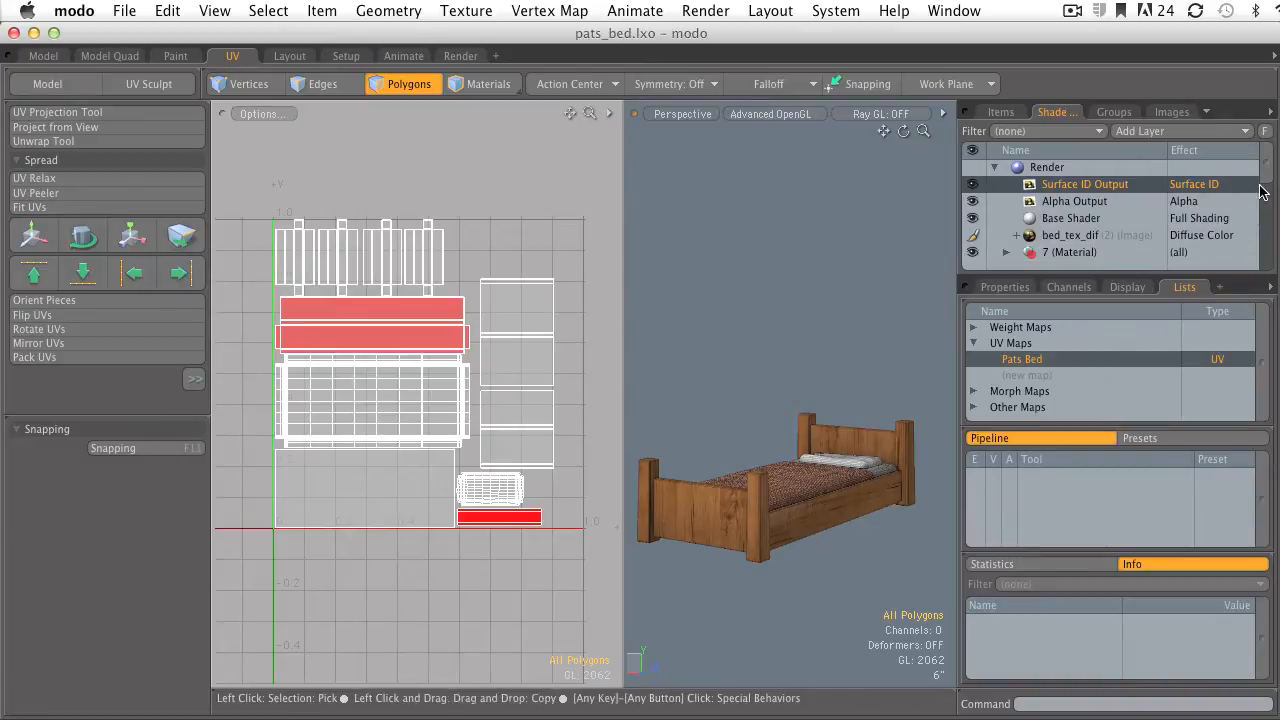
- Review the numbered materials and render outputs in the Shader Tree
{"action": "scroll", "coordinate": [1263, 203], "scroll_direction": "down", "scroll_amount": 2}
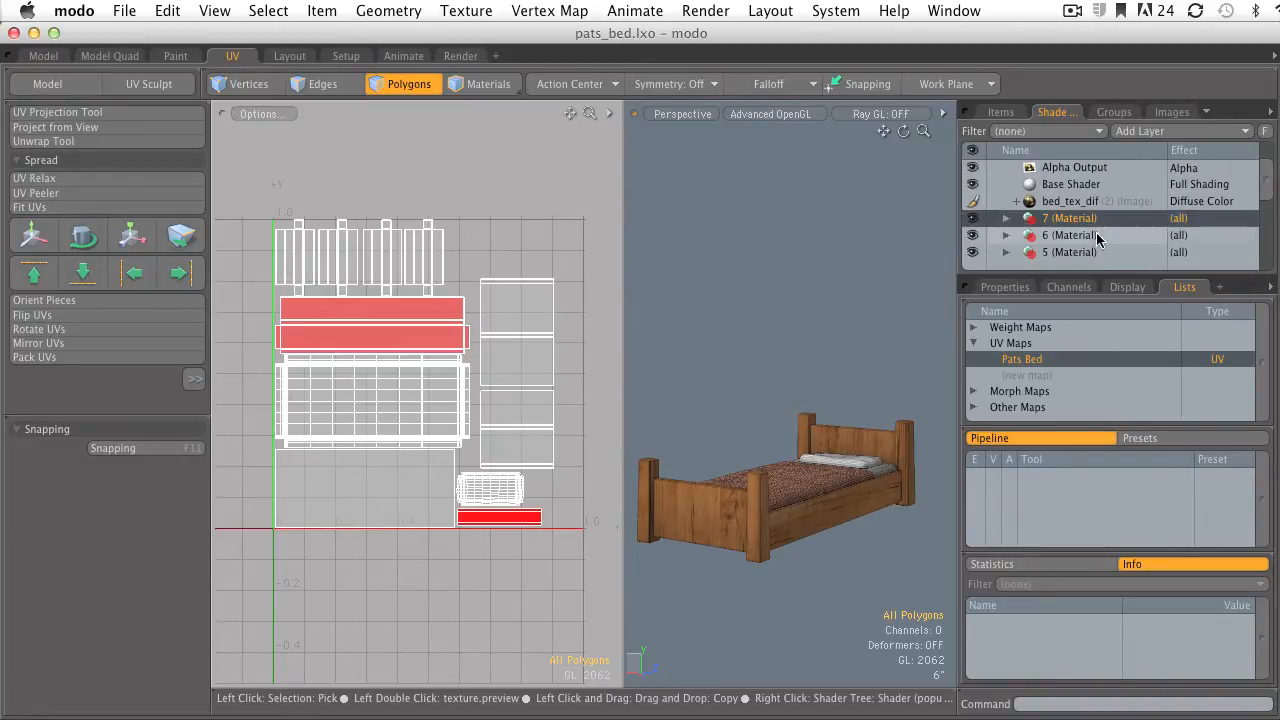
{"action": "left_click", "coordinate": [1070, 252]}
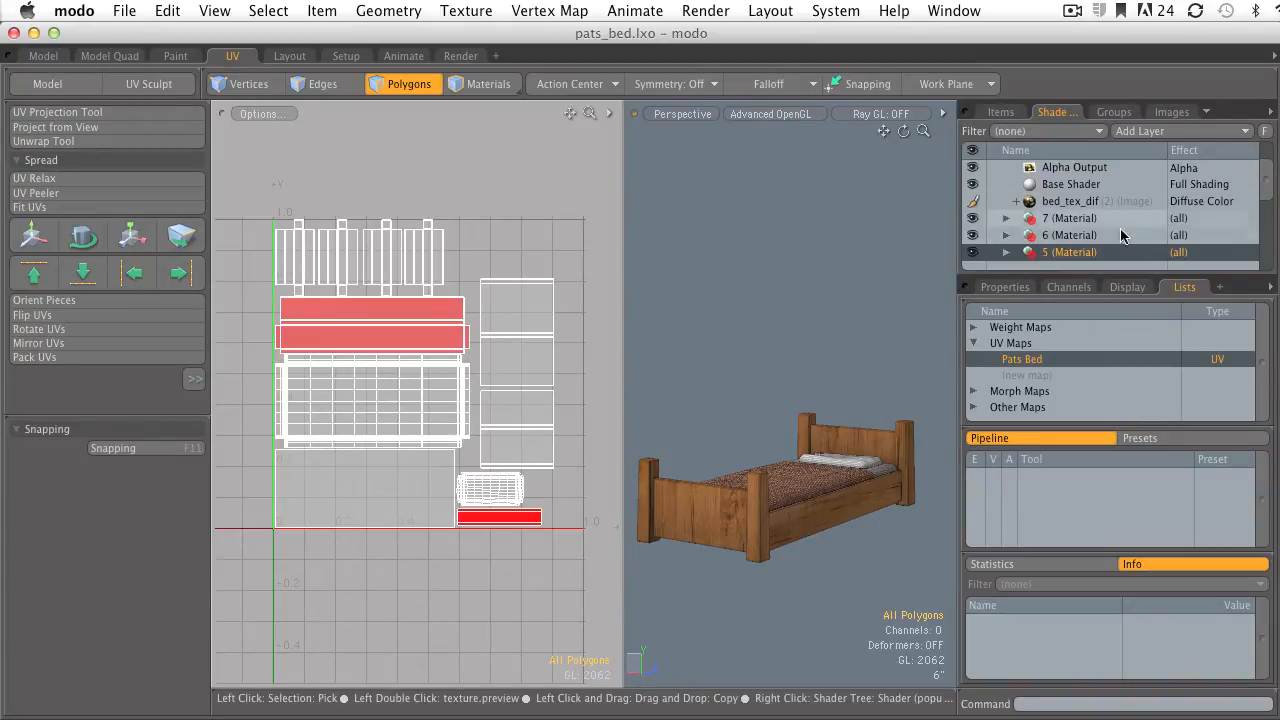
{"action": "left_click_drag", "start_coordinate": [1265, 184], "coordinate": [1264, 168]}
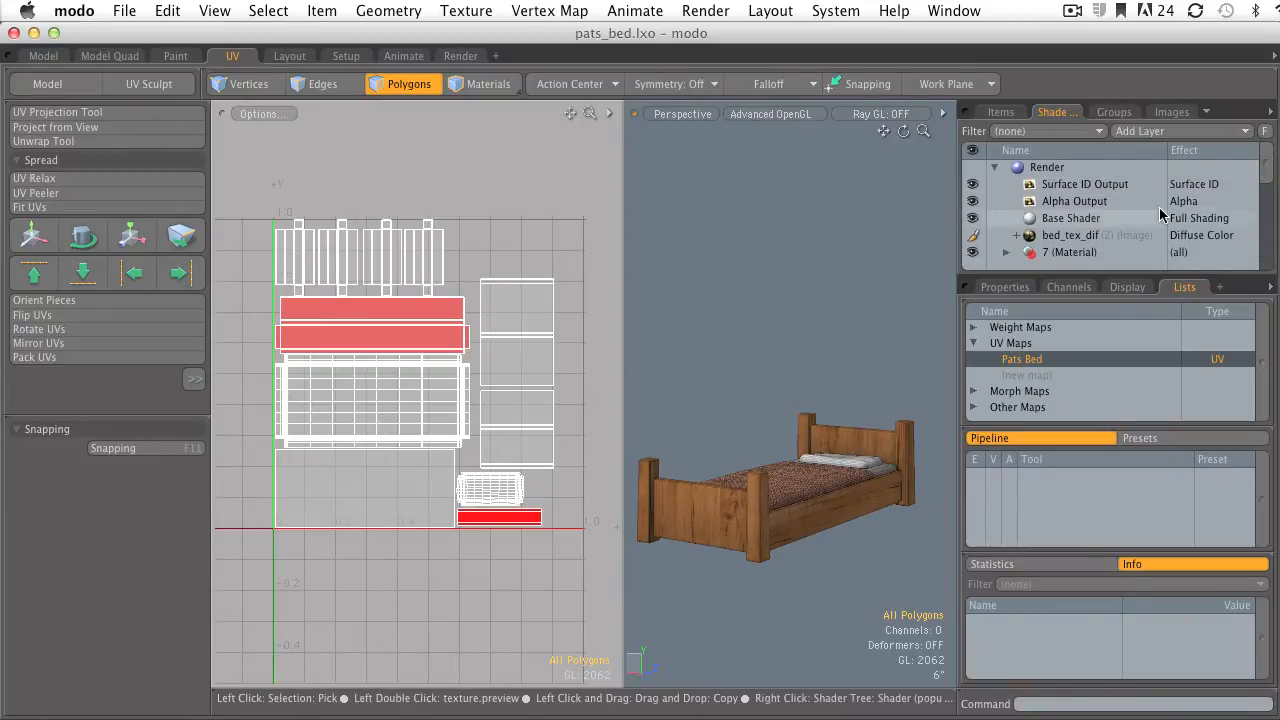
- Select the pats_bed mesh item and bake it to the render outputs
{"action": "left_click", "coordinate": [1003, 112]}
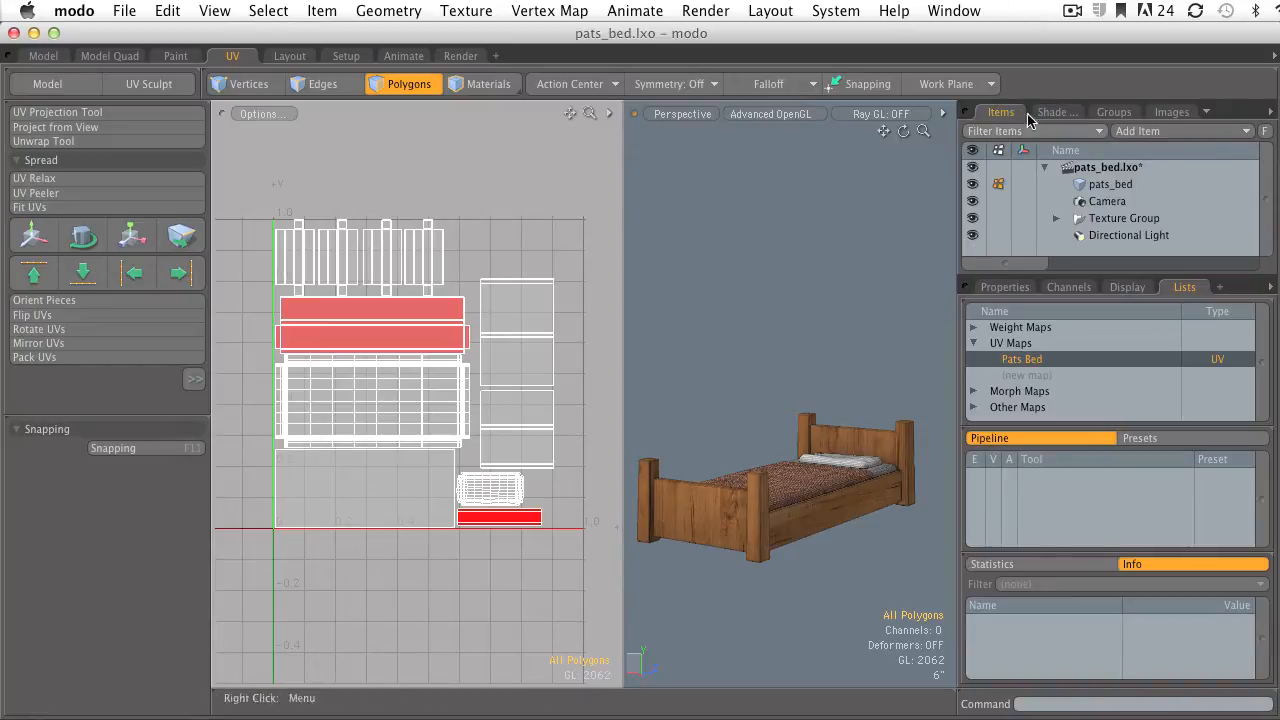
{"action": "left_click", "coordinate": [1108, 184]}
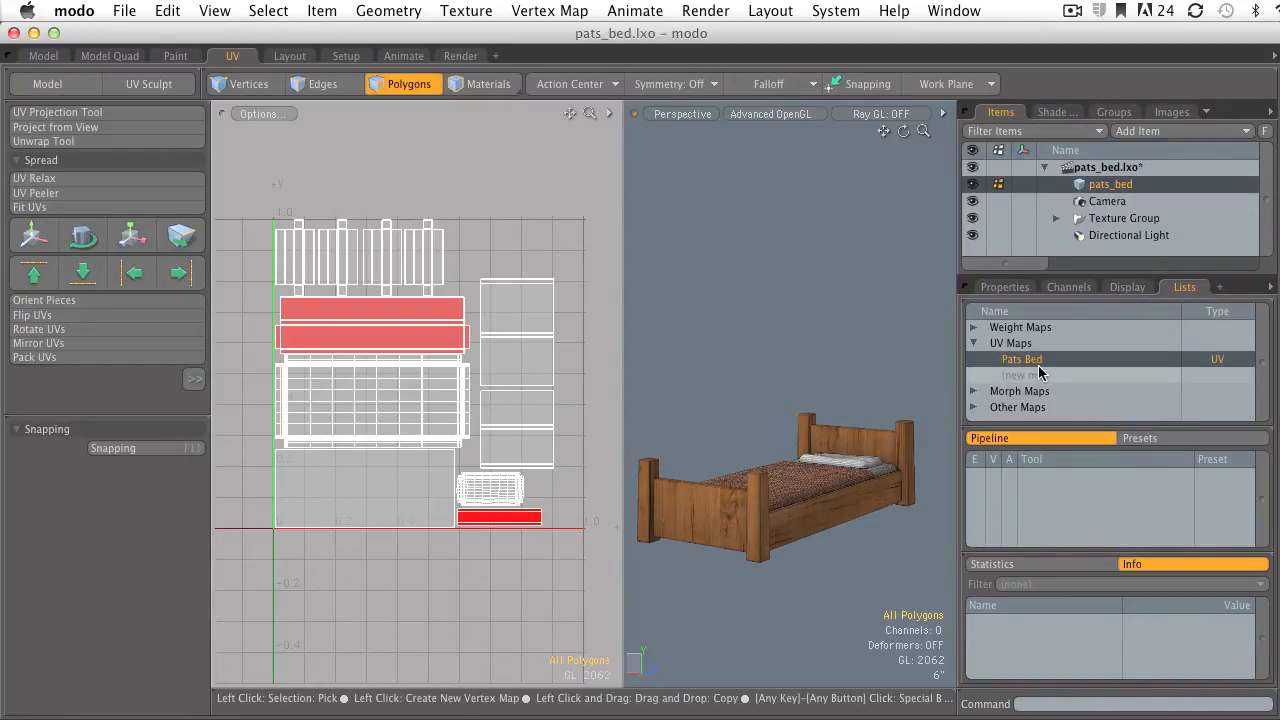
{"action": "left_click", "coordinate": [705, 11]}
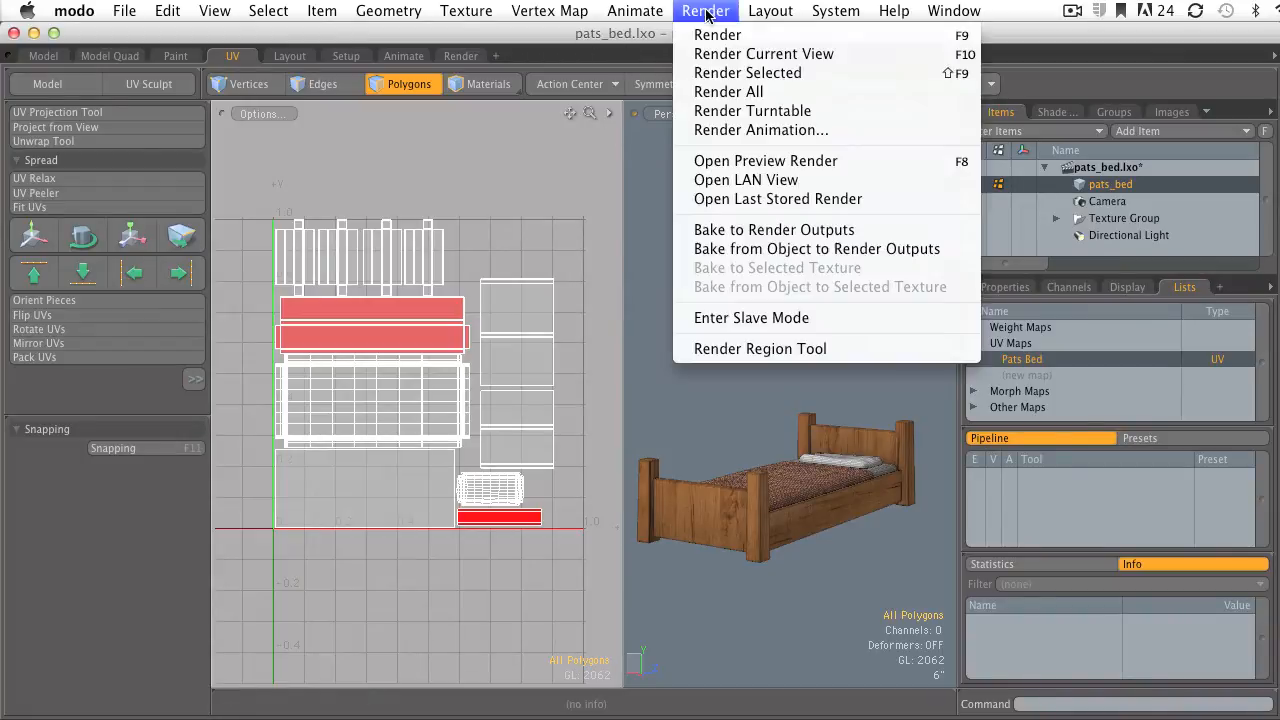
{"action": "left_click", "coordinate": [735, 230]}
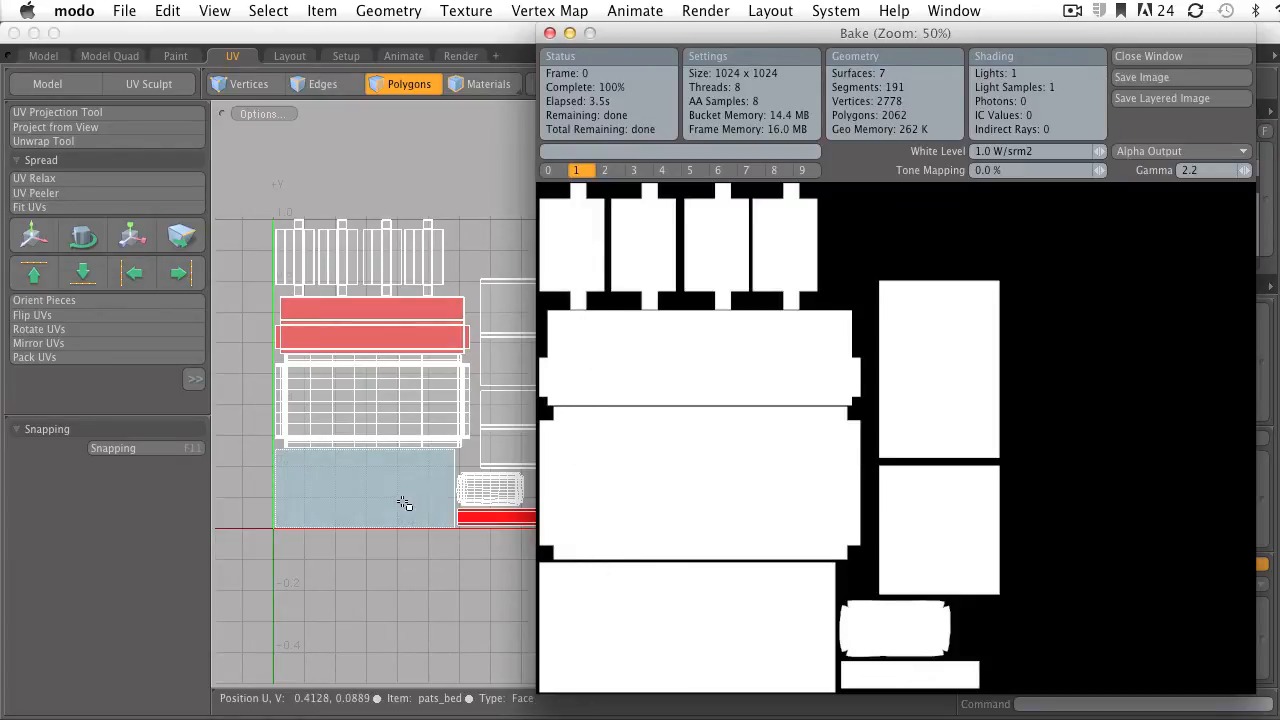
- Examine the gaps between the bed-post, rail and mattress UV islands against the baked alpha output
{"action": "left_click_drag", "start_coordinate": [356, 356], "coordinate": [400, 350], "text": "ctrl+alt"}
{"action": "left_click_drag", "start_coordinate": [400, 350], "coordinate": [392, 447], "text": "alt+shift"}
{"action": "left_click_drag", "start_coordinate": [290, 262], "coordinate": [325, 258], "text": "ctrl+alt"}
{"action": "left_click_drag", "start_coordinate": [325, 258], "coordinate": [329, 331], "text": "alt+shift"}
{"action": "left_click_drag", "start_coordinate": [340, 280], "coordinate": [380, 270], "text": "ctrl+alt"}
{"action": "left_click_drag", "start_coordinate": [380, 270], "coordinate": [346, 355], "text": "alt+shift"}
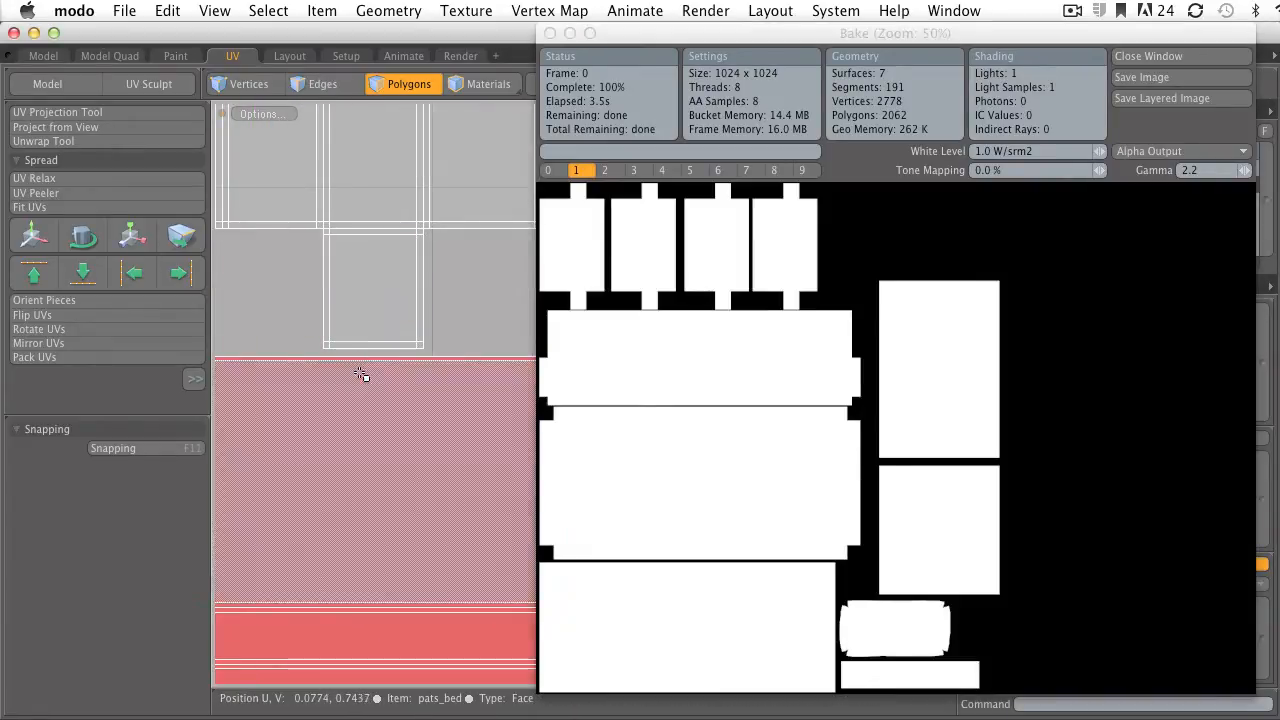
{"action": "left_click_drag", "start_coordinate": [380, 437], "coordinate": [369, 369], "text": "alt+shift"}
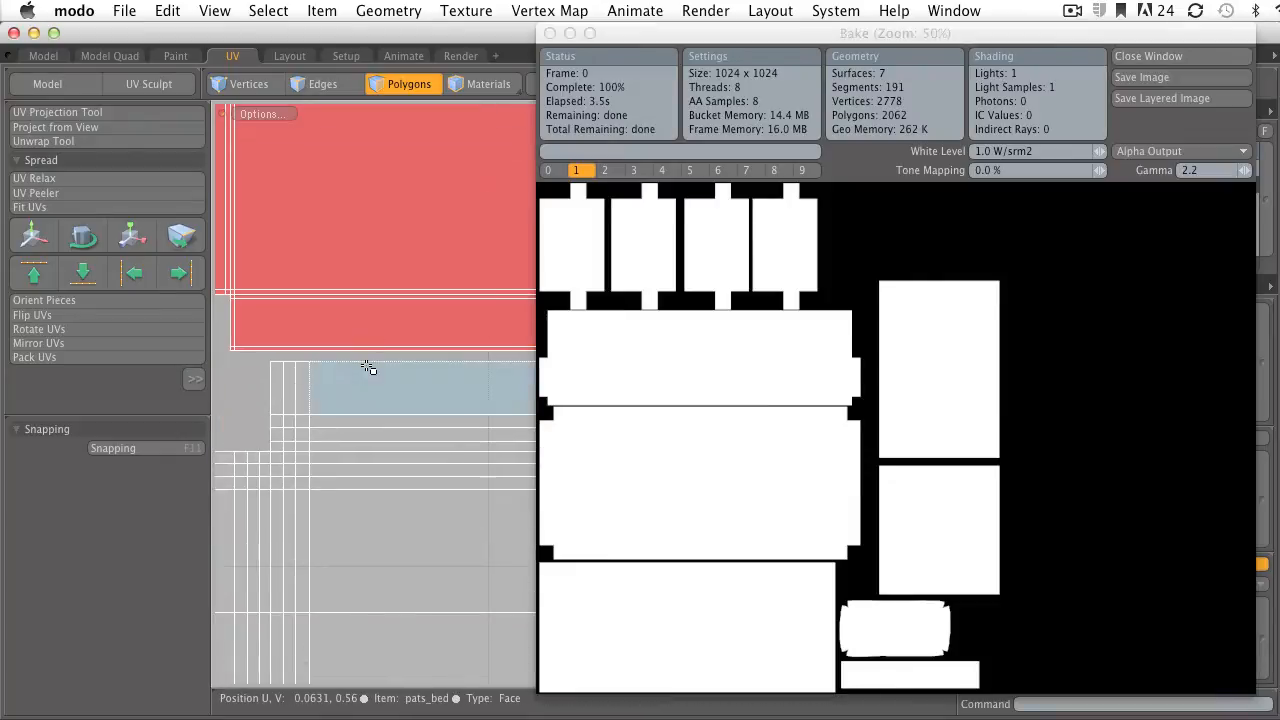
{"action": "left_click", "coordinate": [371, 334]}
{"action": "left_click_drag", "start_coordinate": [371, 383], "coordinate": [281, 455], "text": "ctrl+alt"}
{"action": "left_click_drag", "start_coordinate": [280, 397], "coordinate": [279, 359], "text": "ctrl+alt"}
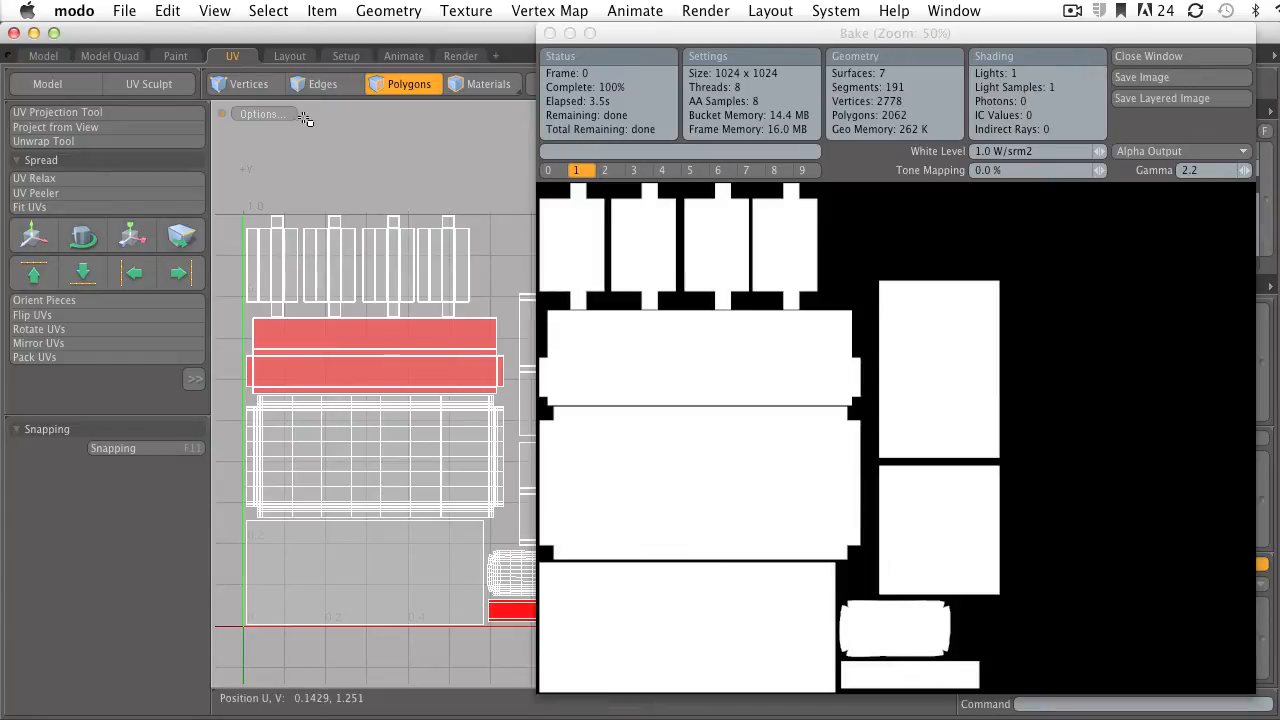
- Set the Bake UV Border Size to 6 in the rendering preferences
{"action": "left_click", "coordinate": [89, 12]}
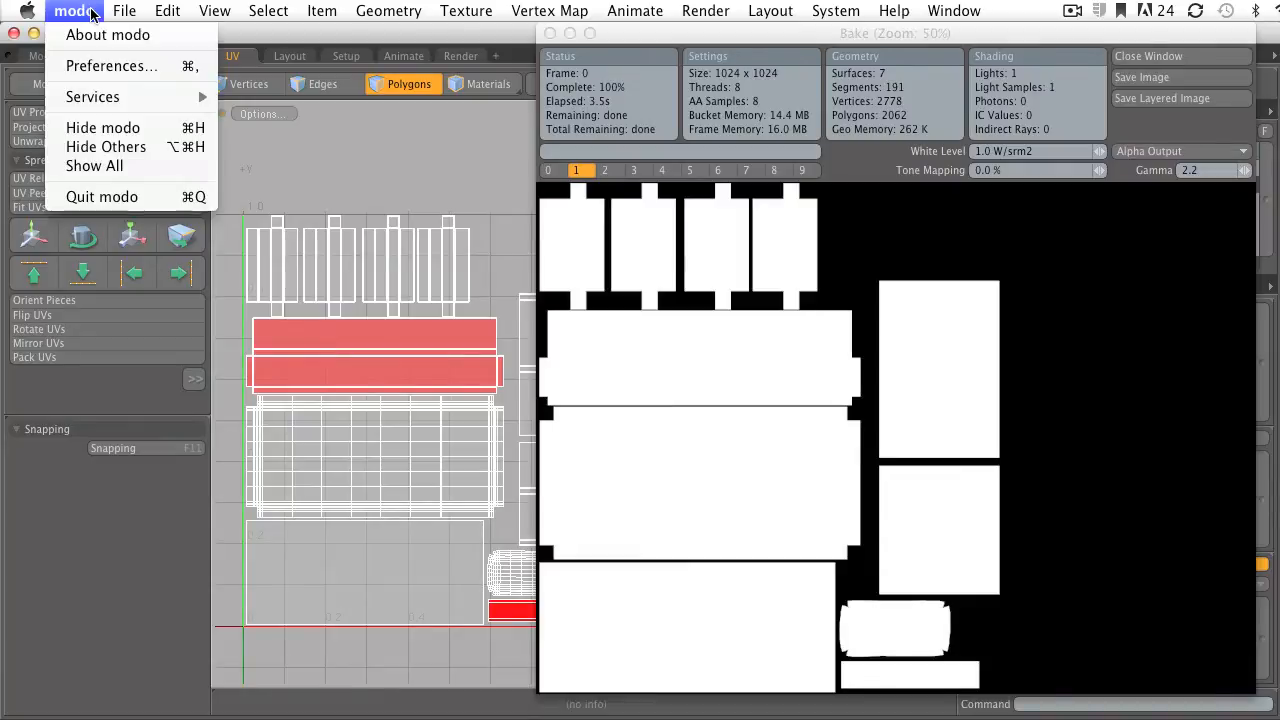
{"action": "left_click", "coordinate": [104, 66]}
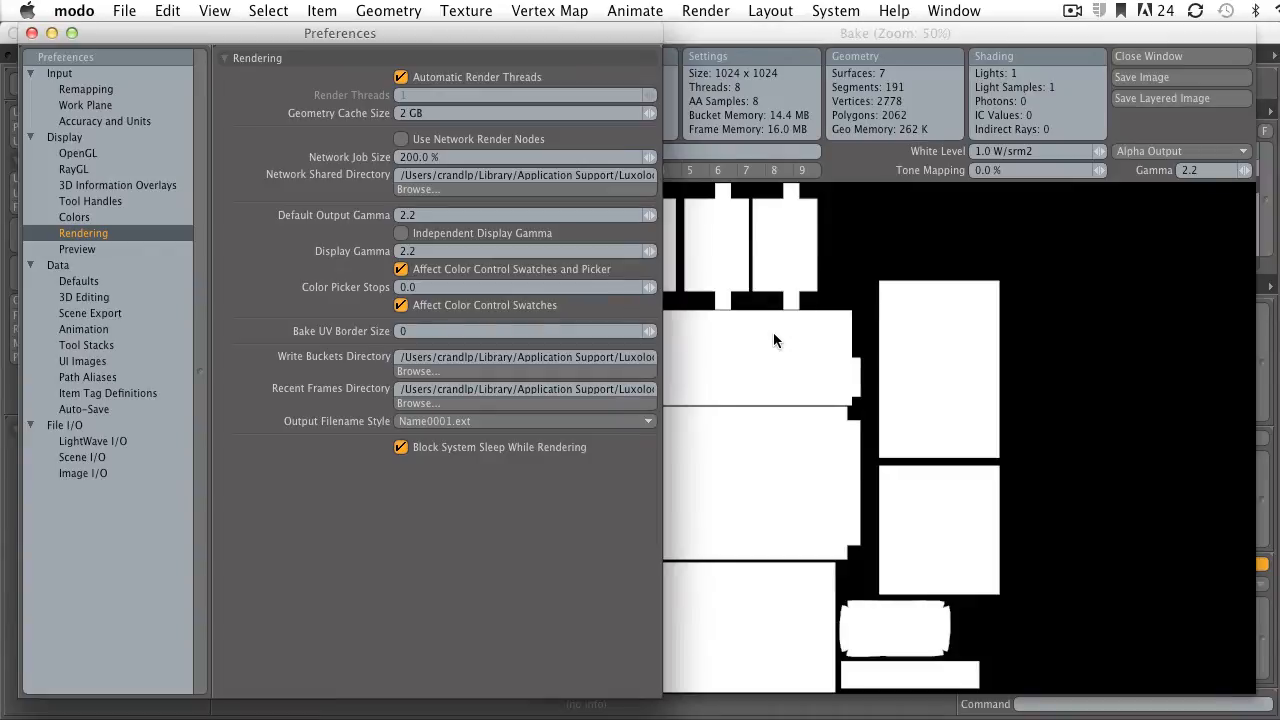
{"action": "left_click_drag", "start_coordinate": [432, 333], "coordinate": [397, 332]}
{"action": "left_click", "coordinate": [750, 326]}
- Bake the bed to the render outputs with the enlarged UV border
{"action": "left_click", "coordinate": [712, 10]}
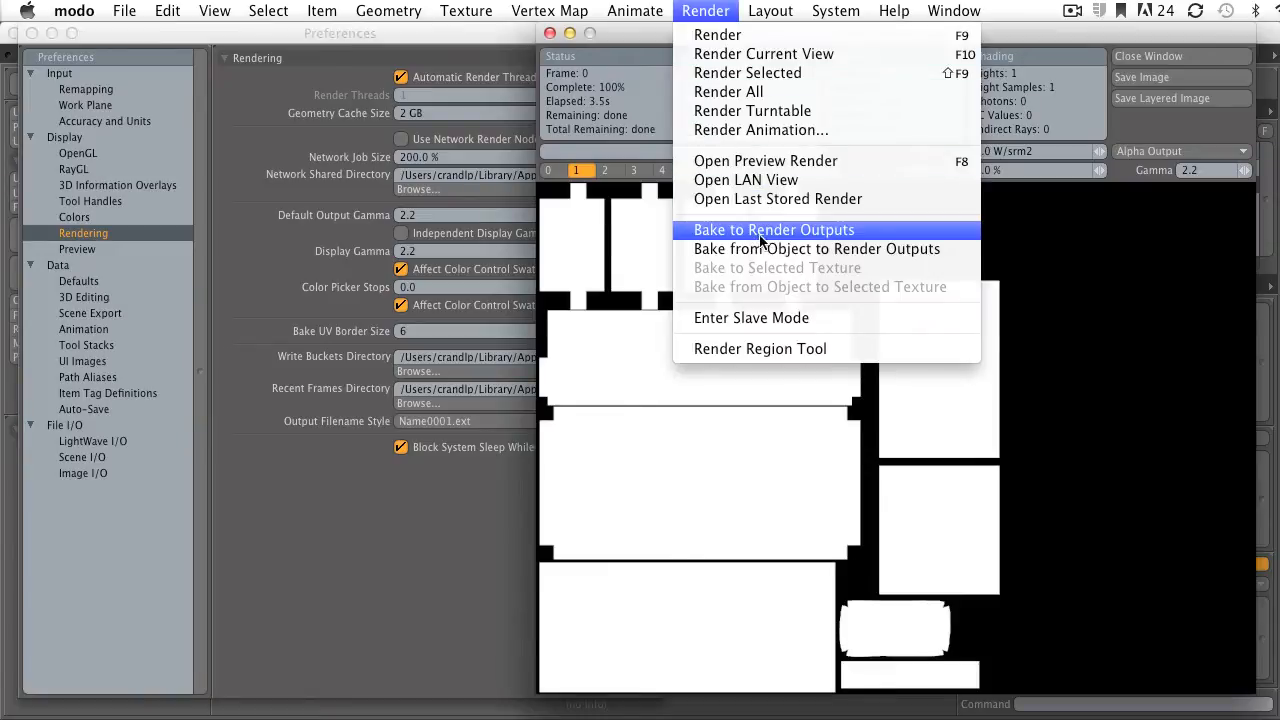
{"action": "left_click", "coordinate": [613, 318]}
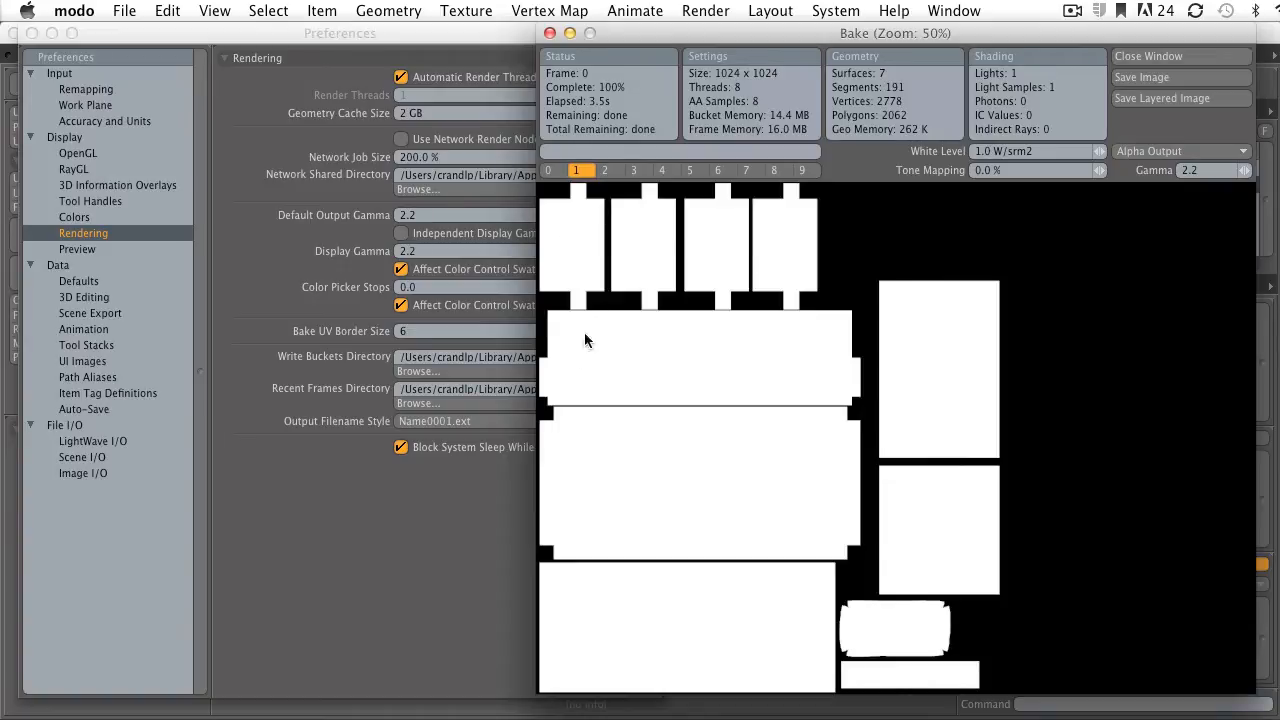
{"action": "left_click", "coordinate": [708, 10]}
{"action": "left_click", "coordinate": [775, 231]}
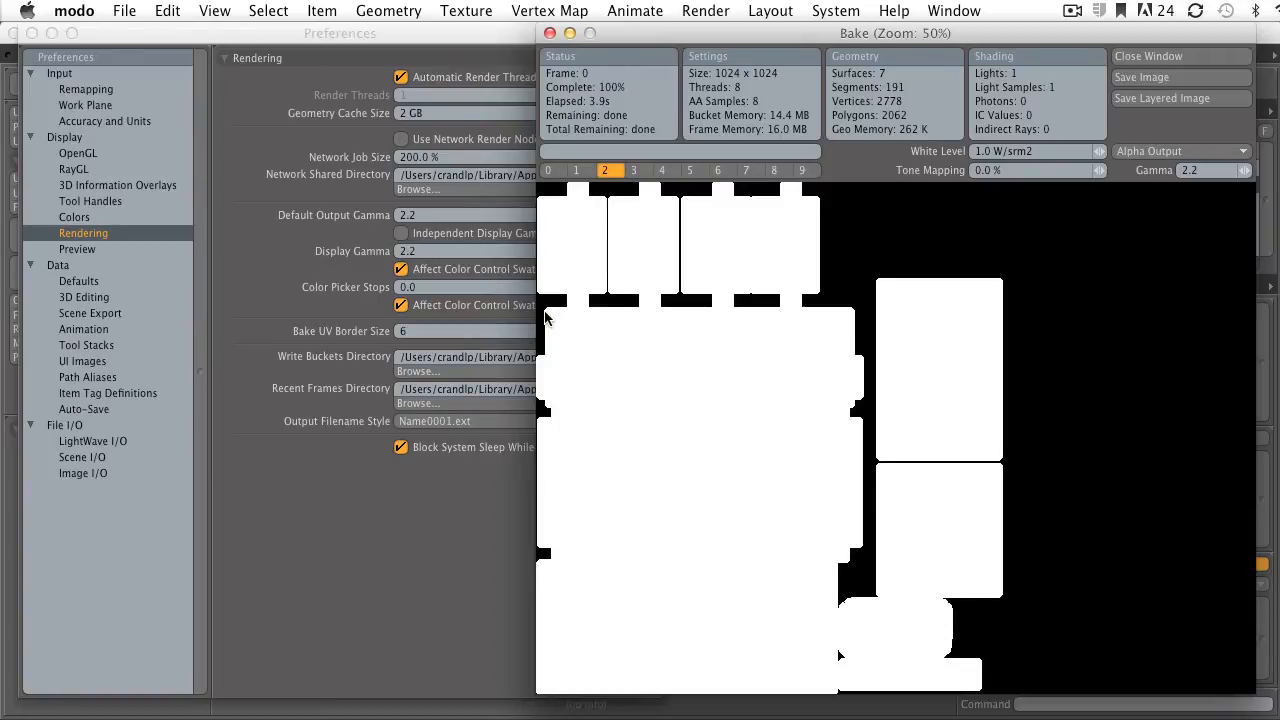
- Set the Bake UV Border Size to 0 and bake the bed to the render outputs again
{"action": "left_click", "coordinate": [435, 339]}
{"action": "type", "text": "6"}
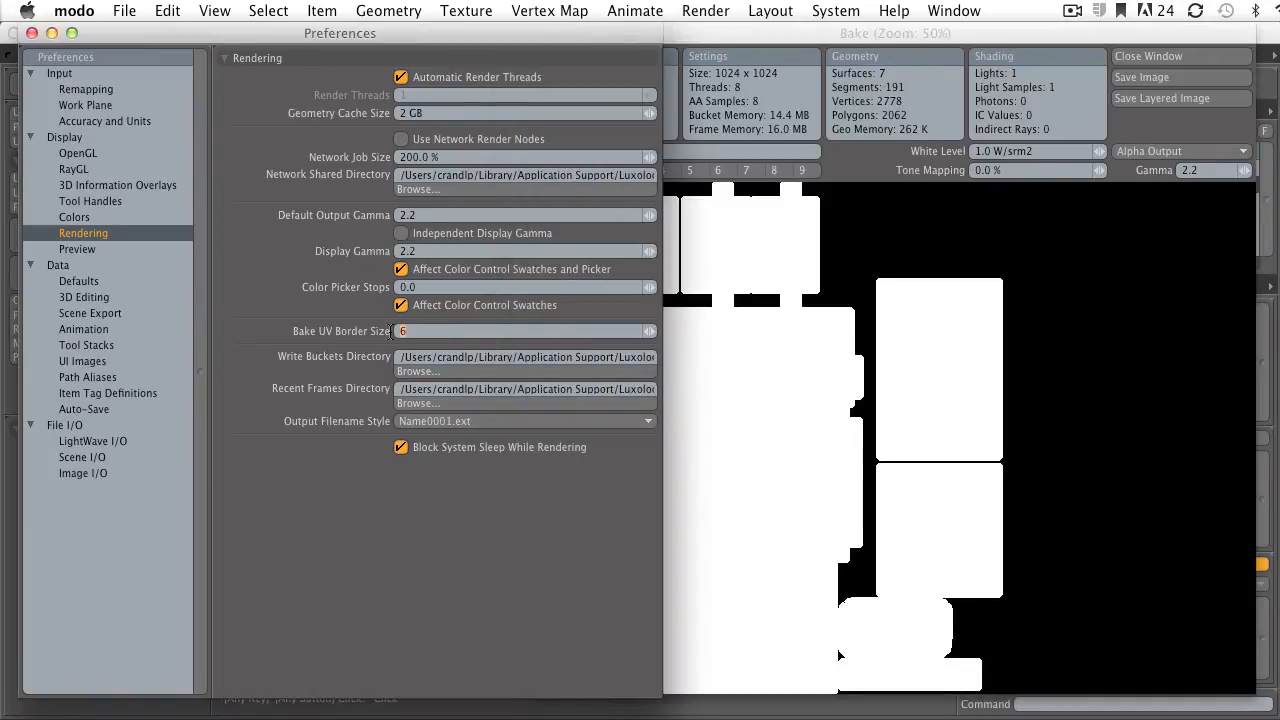
{"action": "left_click", "coordinate": [860, 340]}
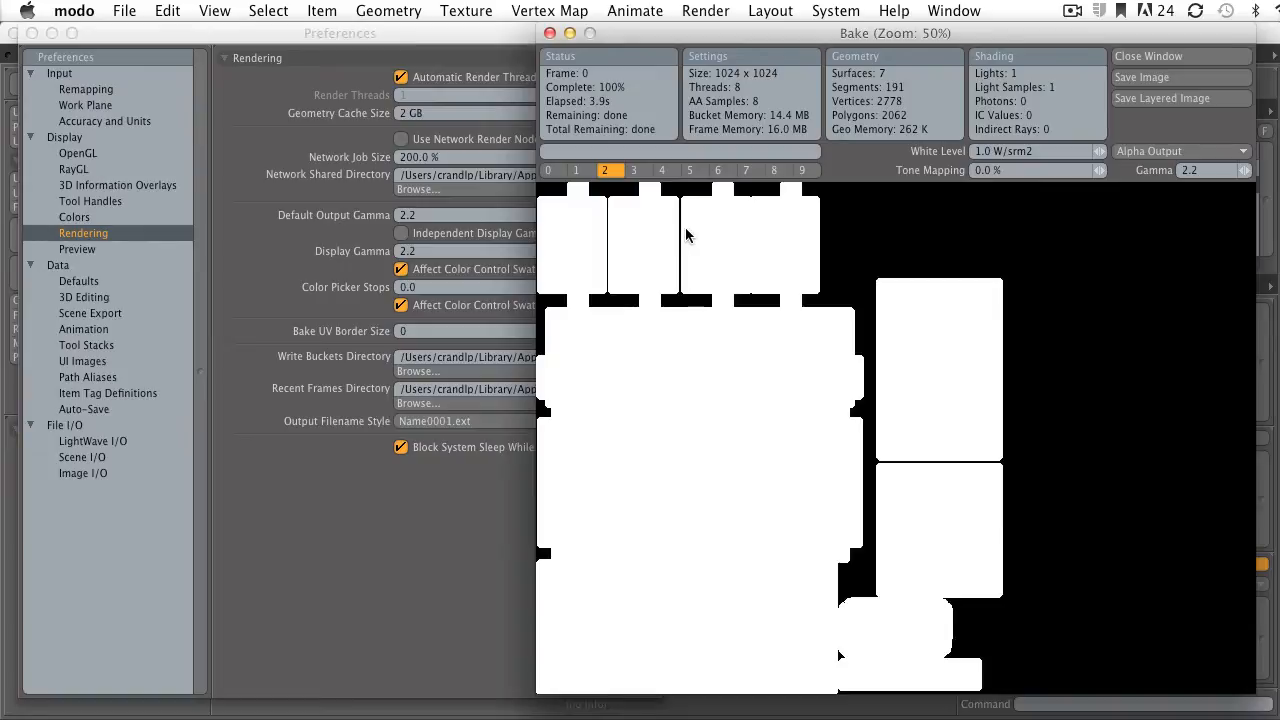
{"action": "left_click", "coordinate": [700, 11]}
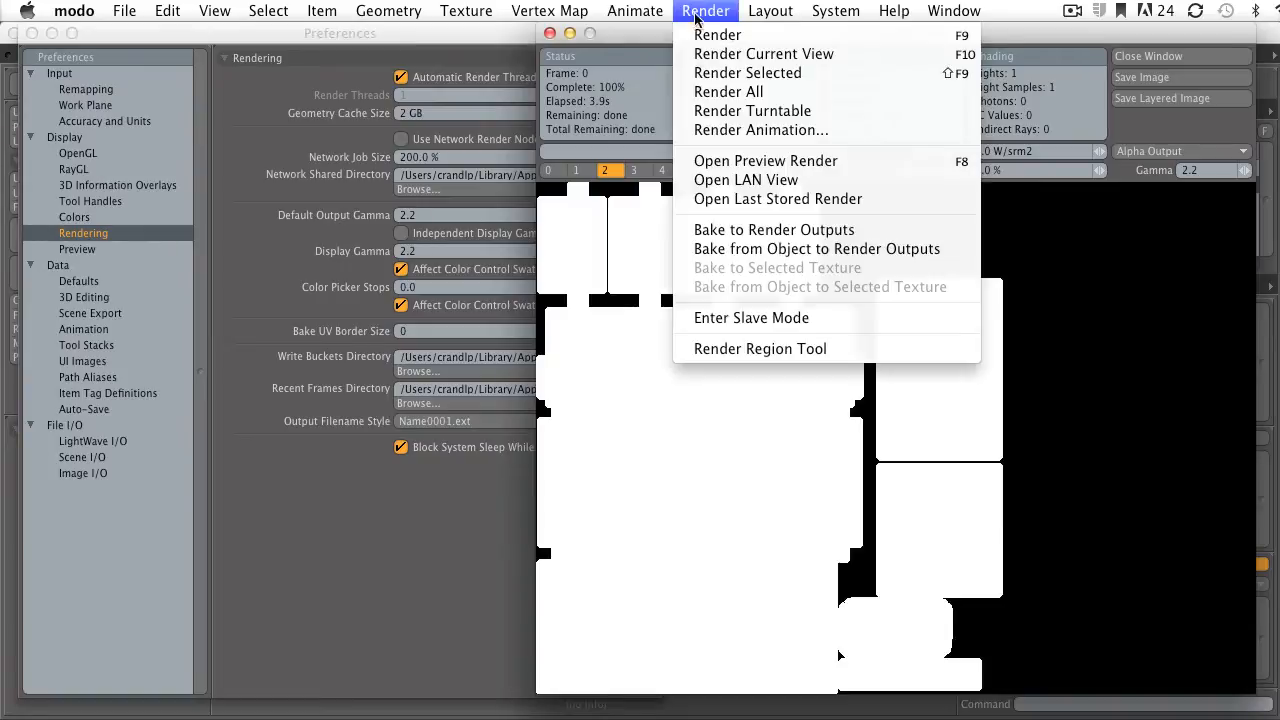
{"action": "left_click", "coordinate": [719, 231]}
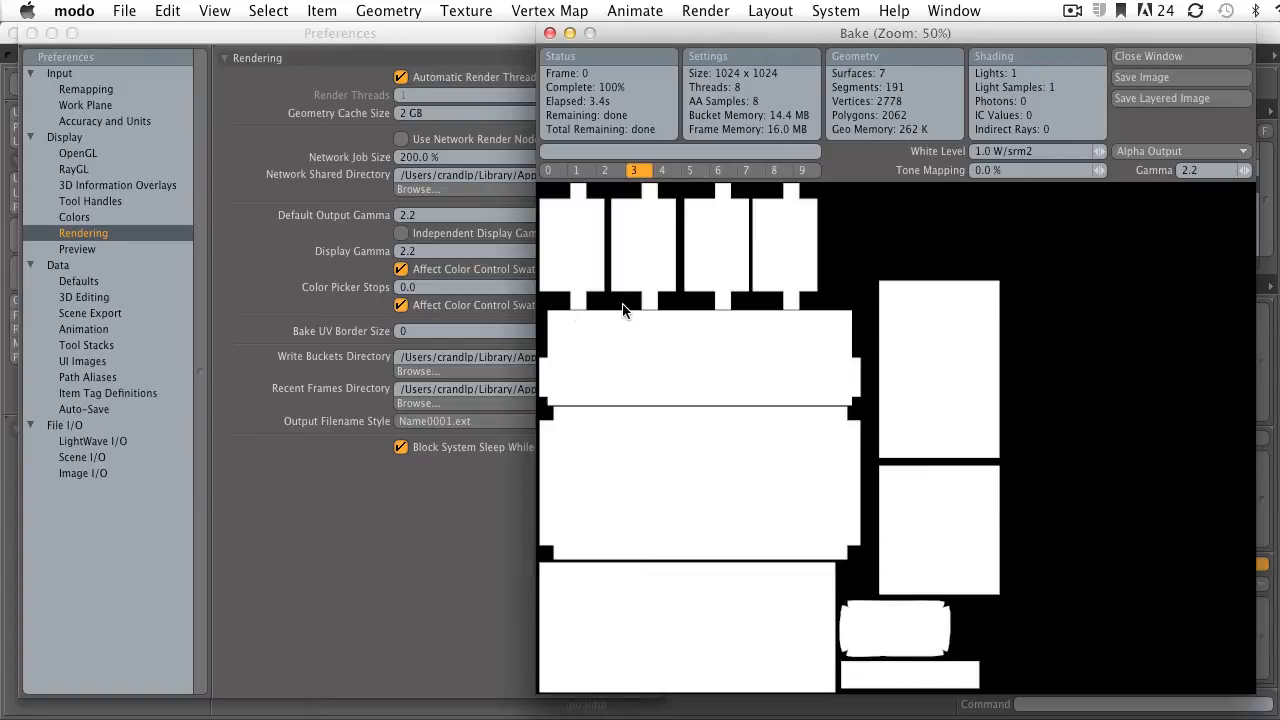
- Start saving the bake as a layered image, choosing the SOURCES folder inside PATS_BED/TEXTURES as the destination
{"action": "left_click", "coordinate": [1163, 101]}
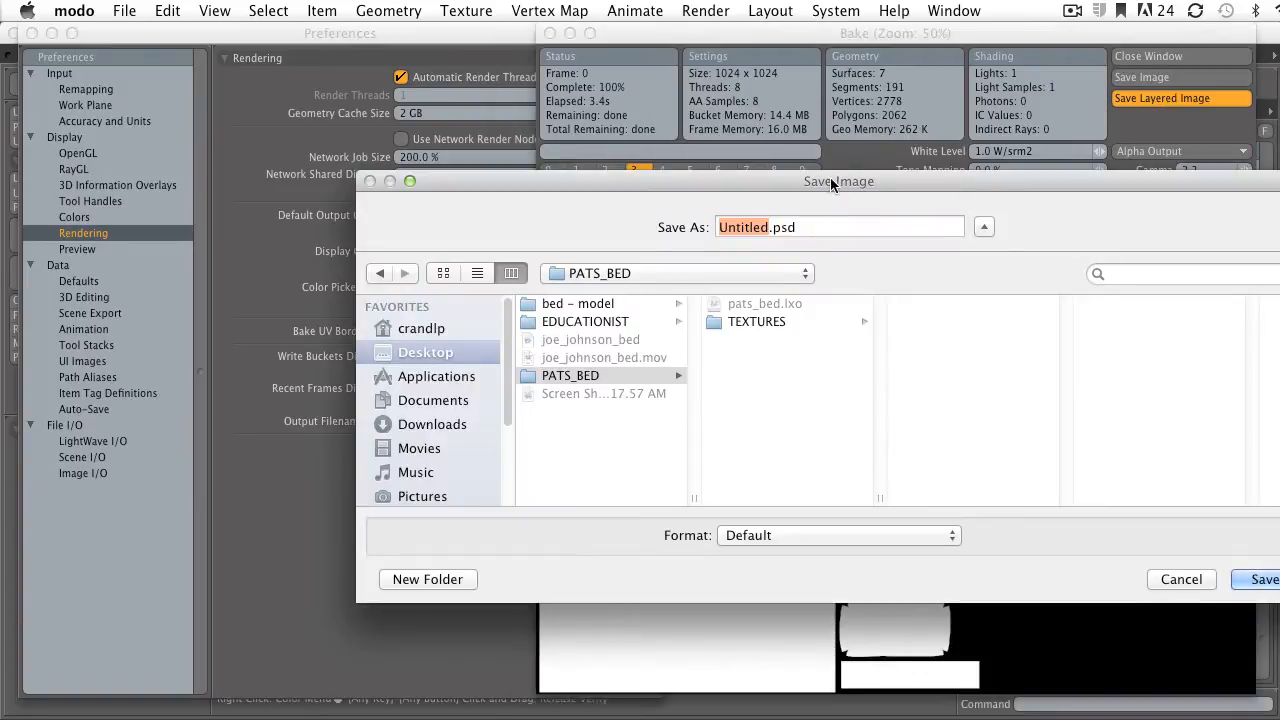
{"action": "left_click_drag", "start_coordinate": [830, 177], "coordinate": [726, 141]}
{"action": "left_click", "coordinate": [424, 341]}
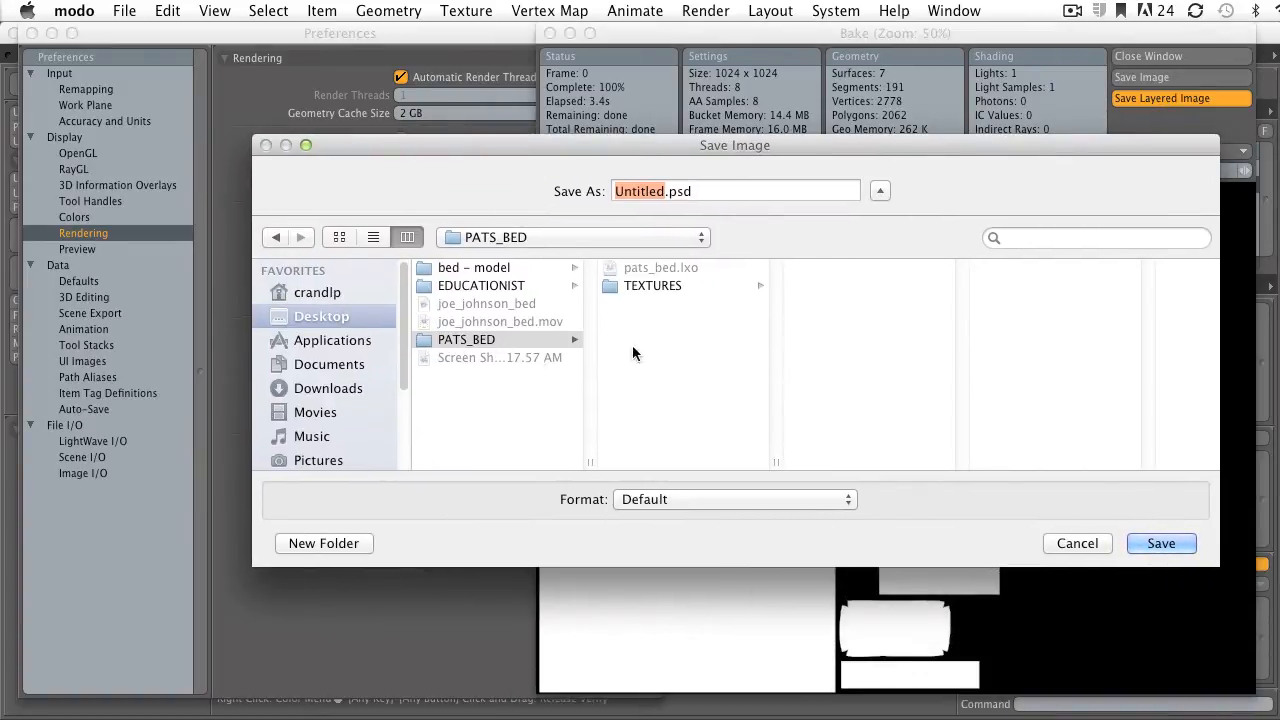
{"action": "left_click", "coordinate": [636, 287]}
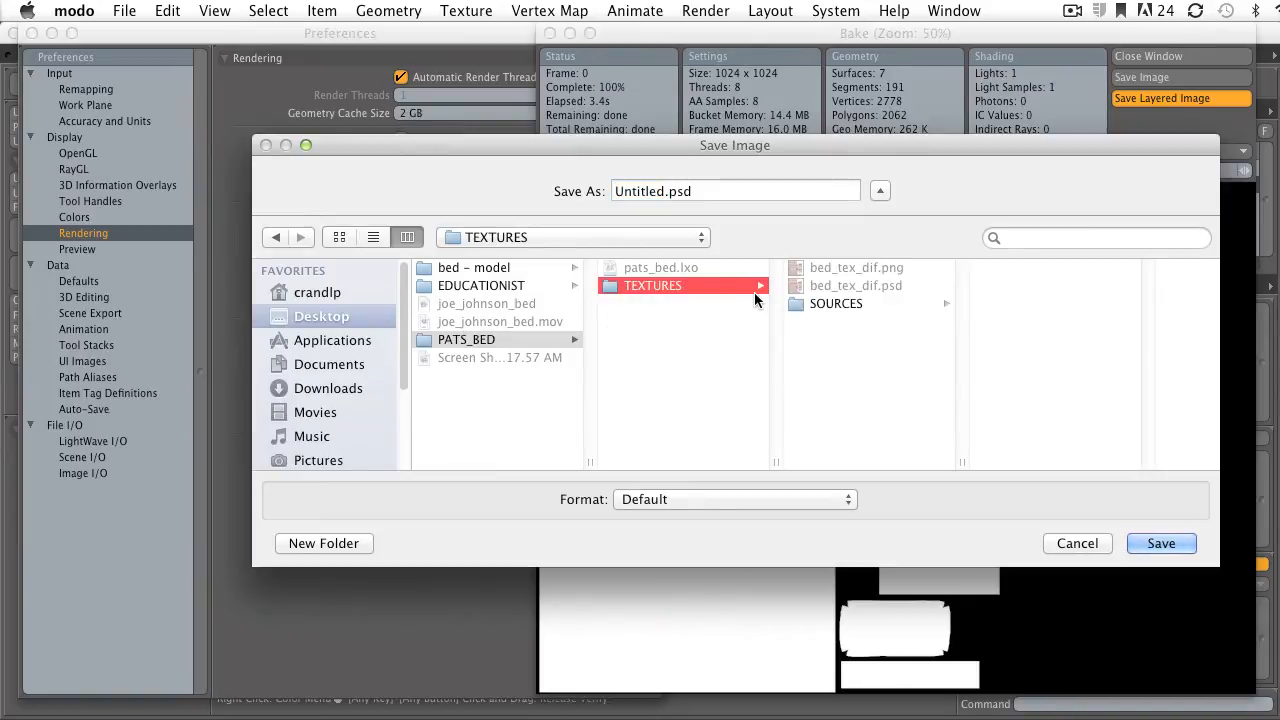
{"action": "left_click", "coordinate": [826, 303]}
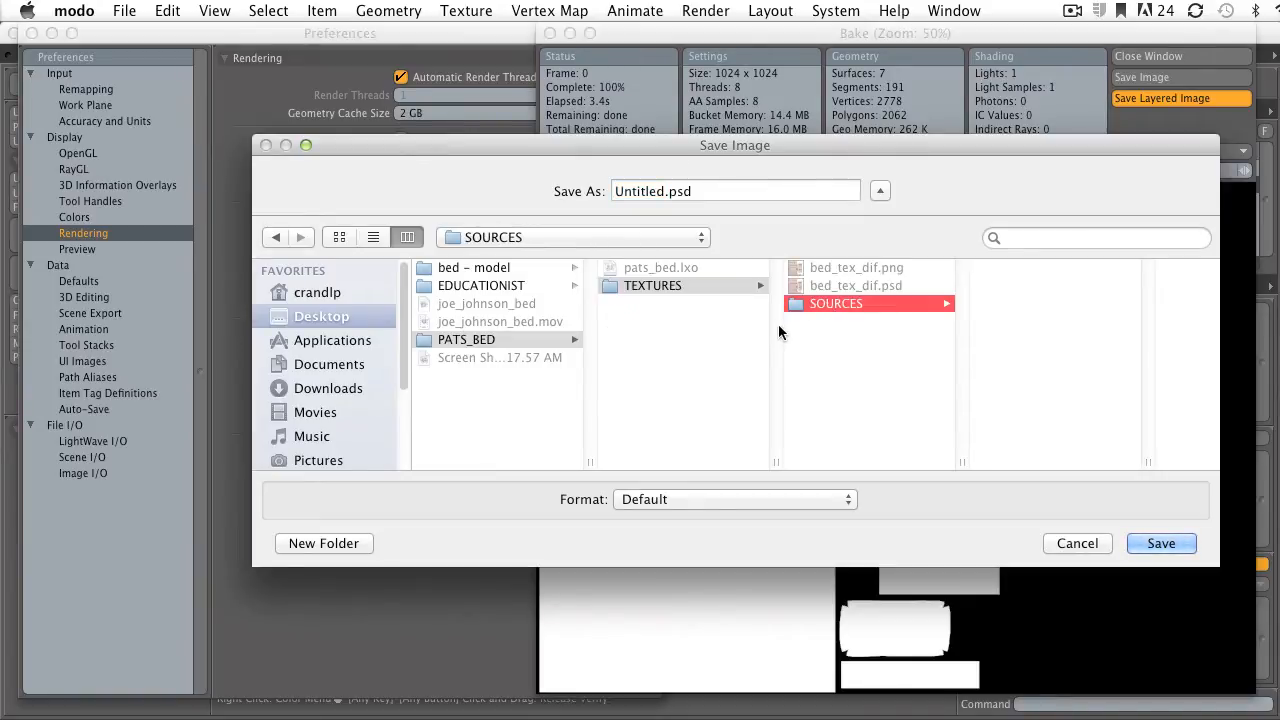
- Name the layered image pats_bed_alpha_sur_id.psd and save it
{"action": "left_click_drag", "start_coordinate": [665, 191], "coordinate": [585, 188]}
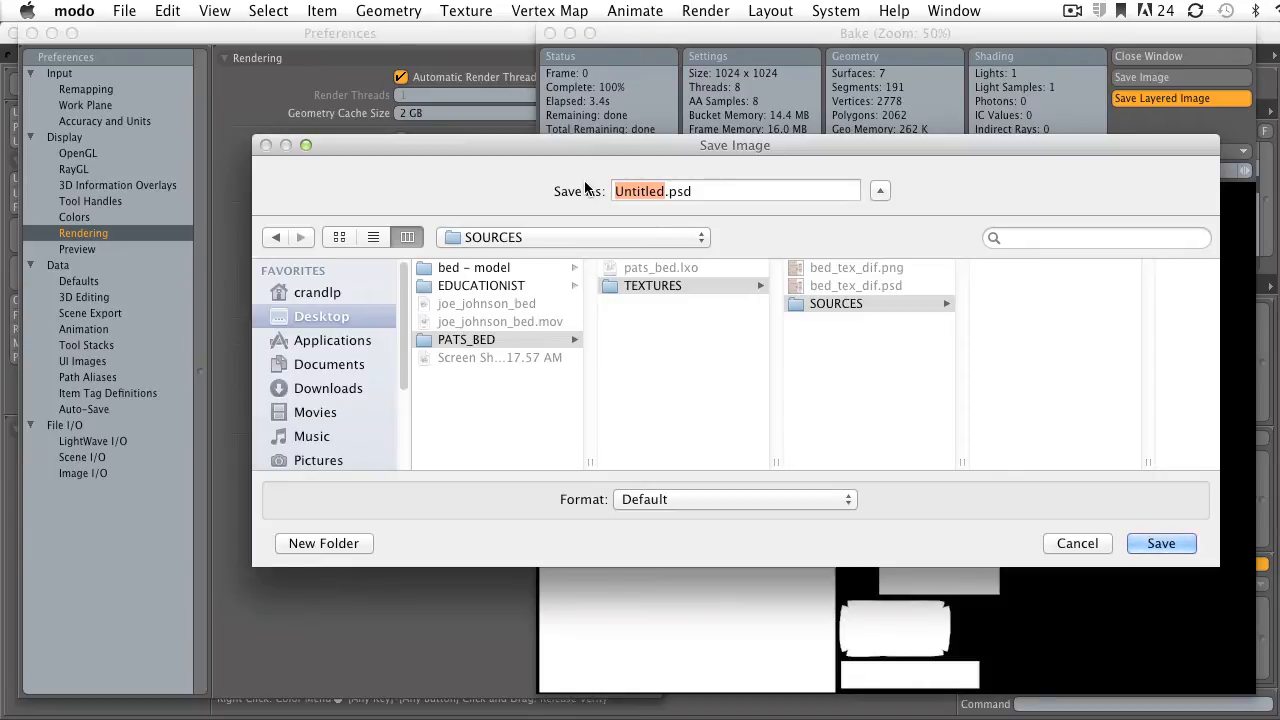
{"action": "type", "text": "pats"}
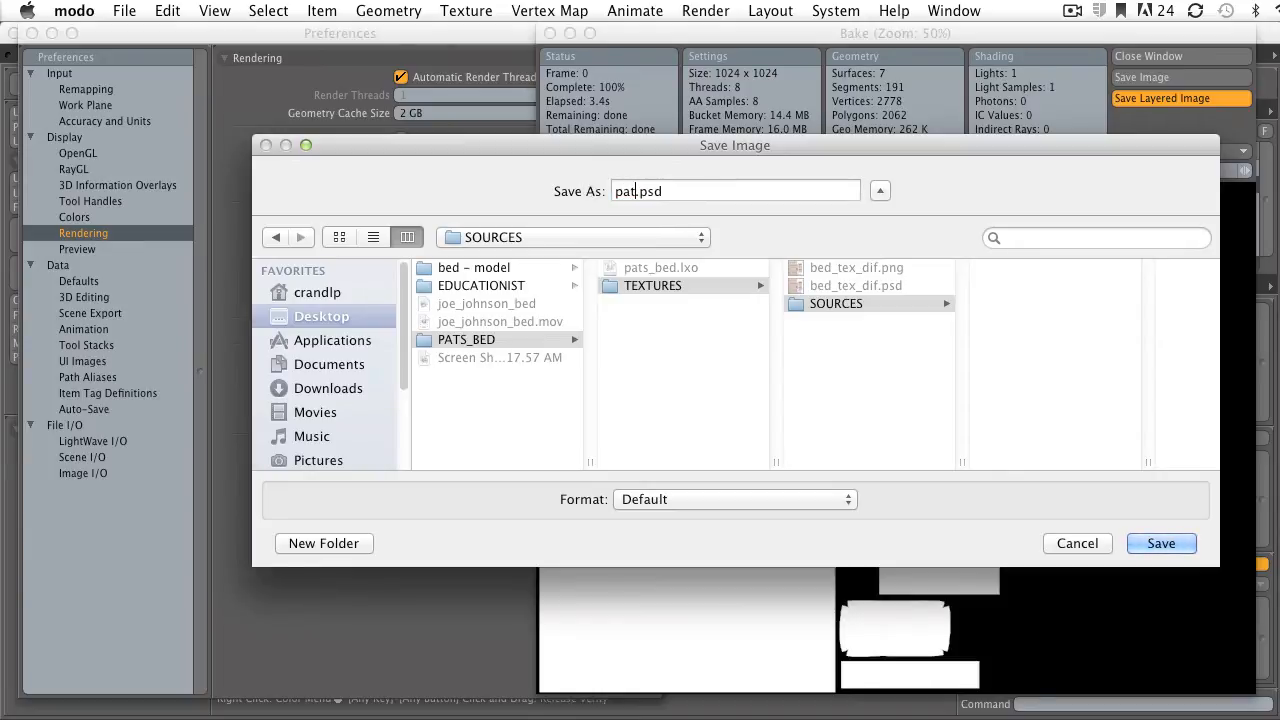
{"action": "type", "text": "_bed_"}
{"action": "type", "text": "allp"}
{"action": "key", "text": "BackSpace"}
{"action": "key", "text": "BackSpace"}
{"action": "type", "text": "pha_sur_"}
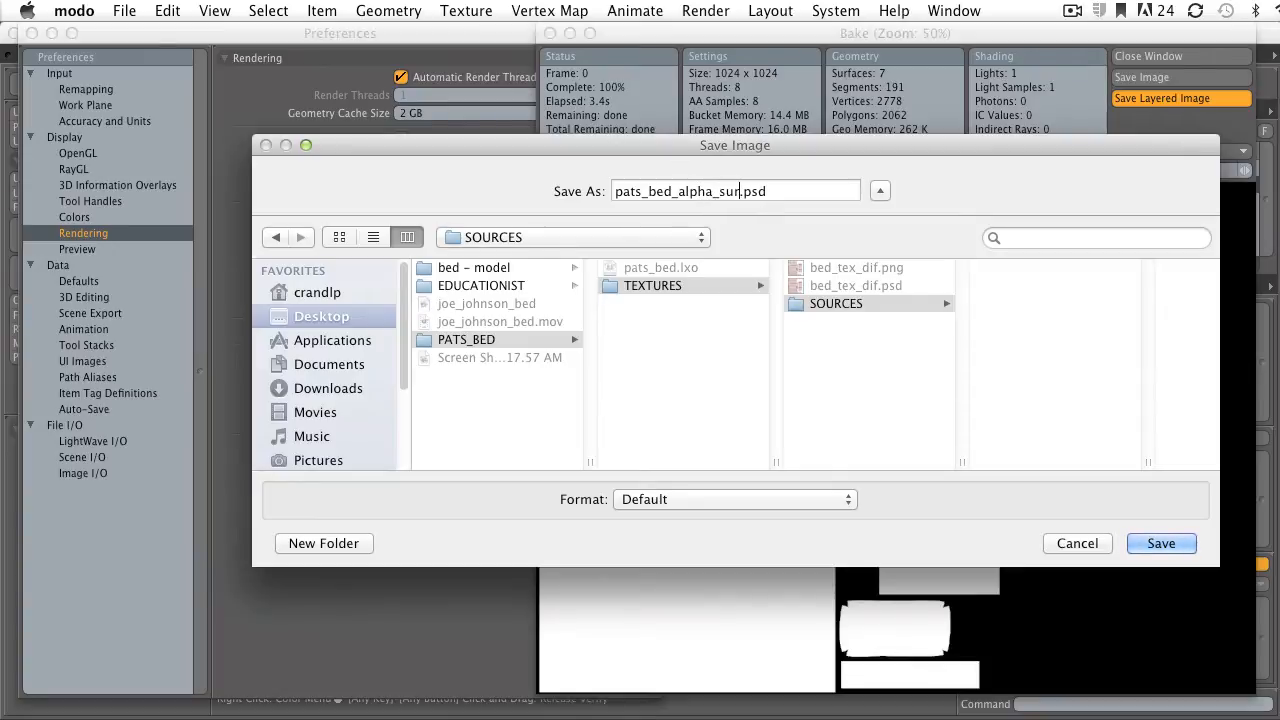
{"action": "type", "text": "id"}
{"action": "key", "text": "Return"}
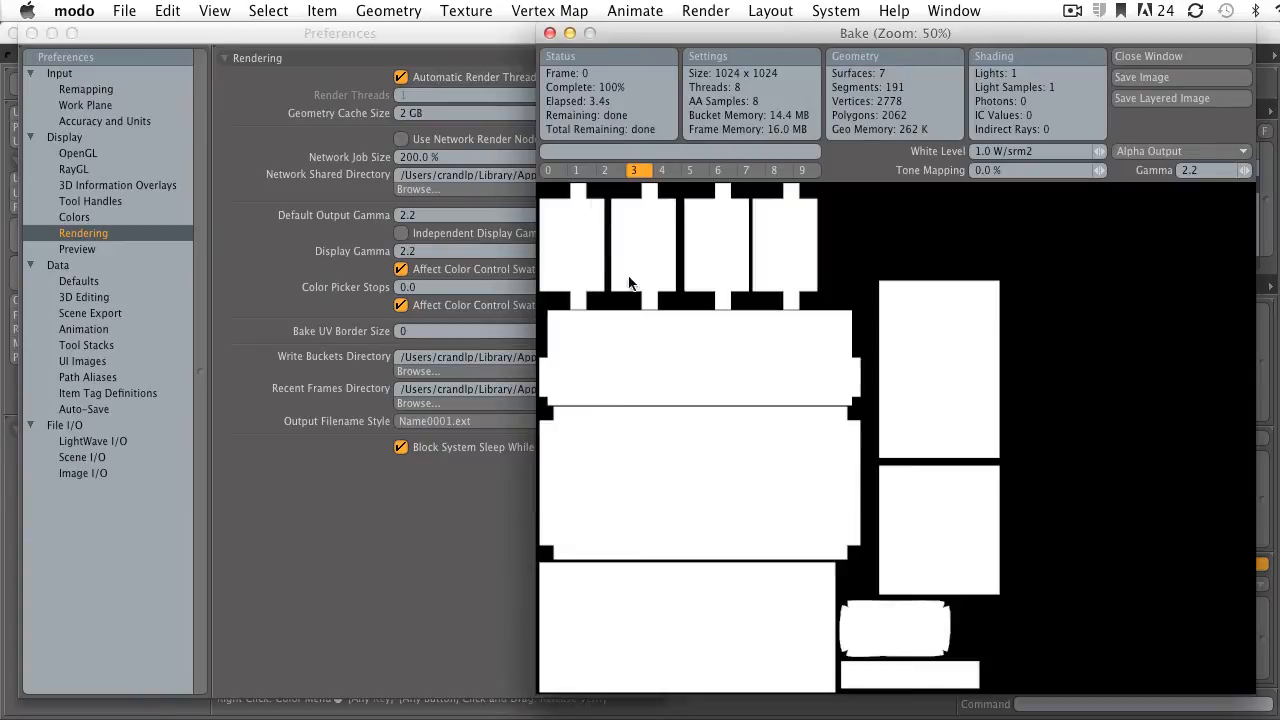
- Switch to Photoshop and compare bed_tex_dif.psd with the UV Map layer hidden and shown
{"action": "key", "text": "super+Tab"}
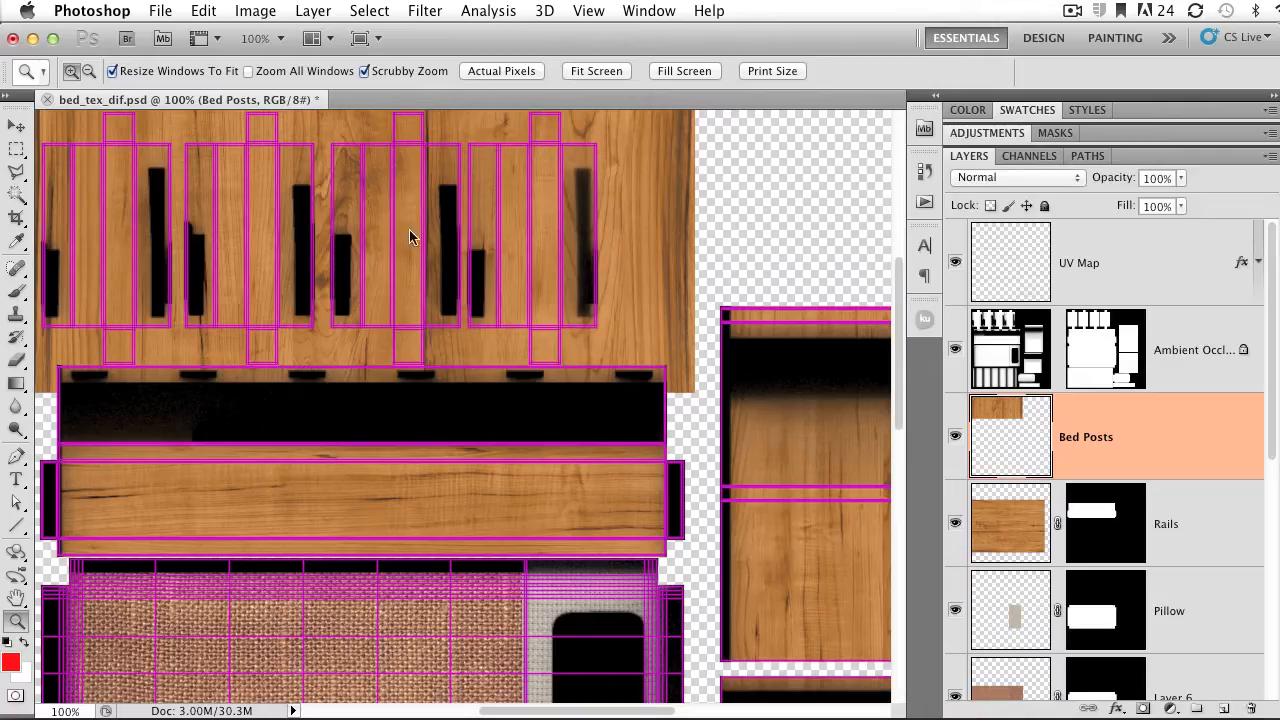
{"action": "scroll", "coordinate": [897, 349], "scroll_direction": "up", "scroll_amount": 4}
{"action": "scroll", "coordinate": [891, 320], "scroll_direction": "down", "scroll_amount": 2}
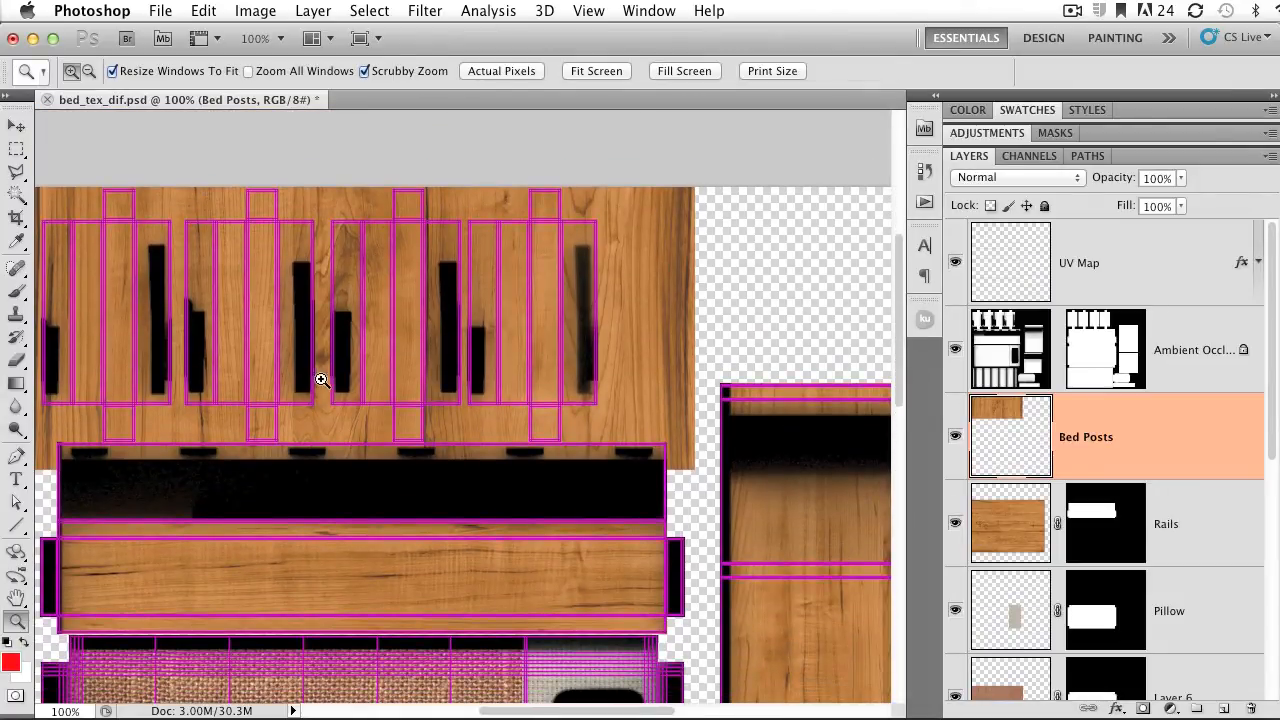
{"action": "left_click", "coordinate": [1038, 260]}
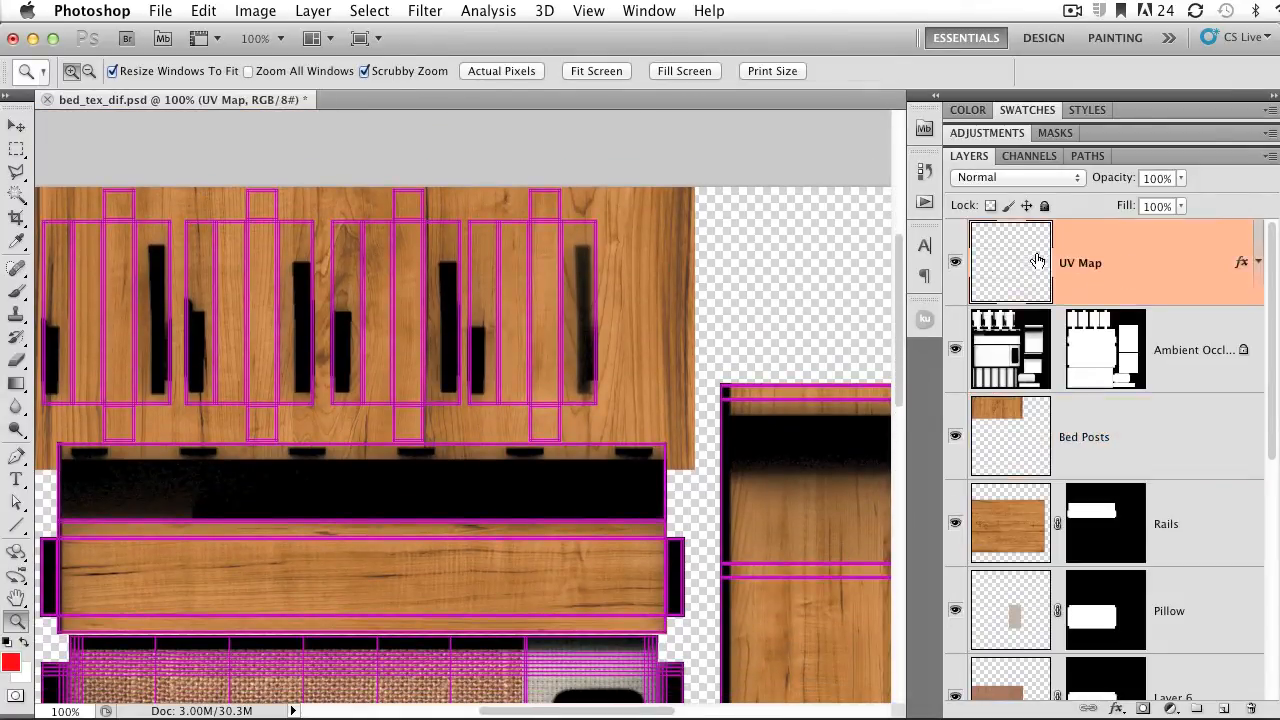
{"action": "left_click", "coordinate": [956, 268]}
{"action": "left_click", "coordinate": [956, 268]}
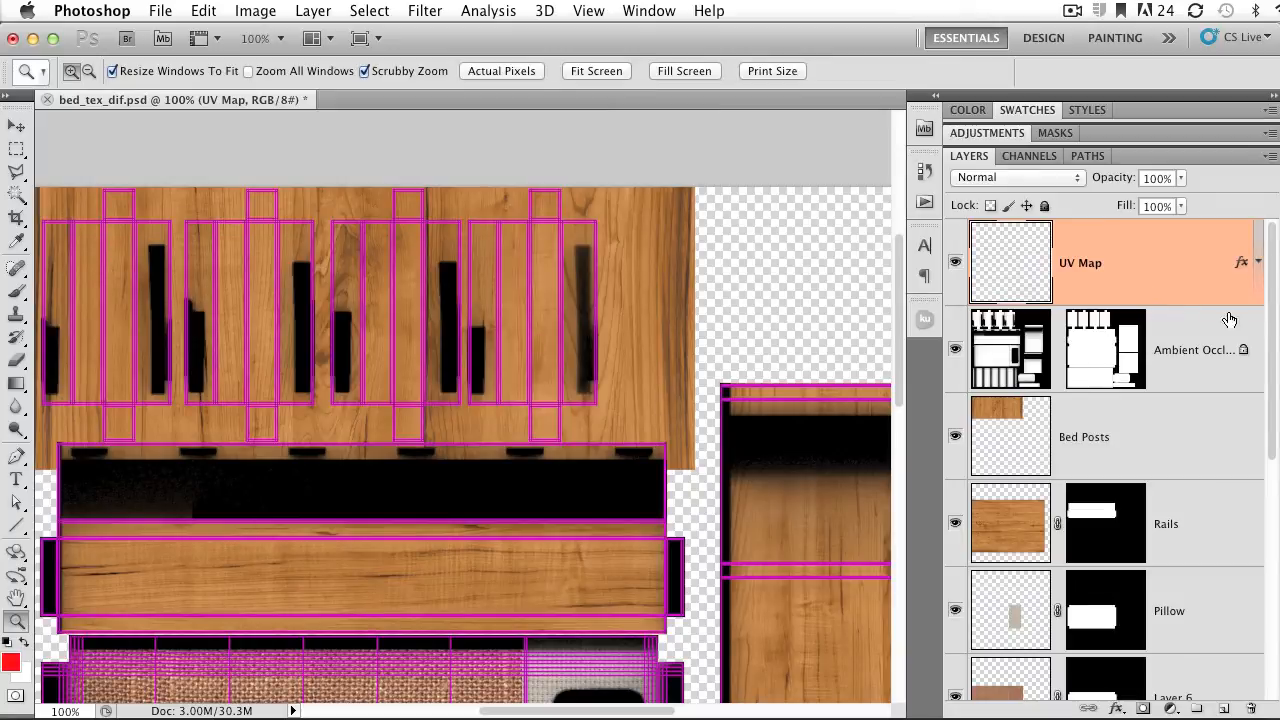
- Select the Ambient Occlusion layer and compare the texture with it hidden and shown
{"action": "left_click", "coordinate": [1170, 370]}
{"action": "left_click", "coordinate": [955, 350]}
{"action": "left_click", "coordinate": [955, 350]}
{"action": "left_click", "coordinate": [955, 352]}
{"action": "left_click", "coordinate": [955, 352]}
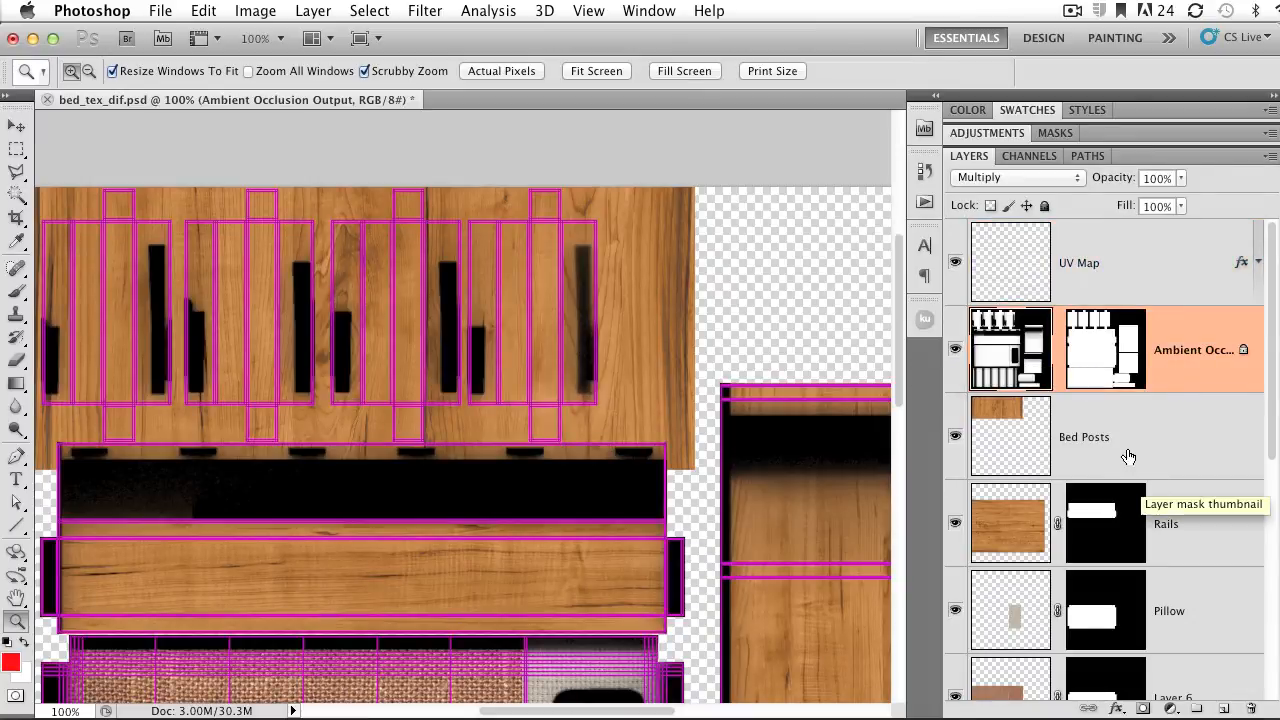
- Select the Bed Posts layer and compare the texture with it hidden and shown
{"action": "scroll", "coordinate": [1137, 455], "scroll_direction": "down", "scroll_amount": 1}
{"action": "mouse_move", "coordinate": [1272, 328]}
{"action": "left_mouse_down"}
{"action": "mouse_move", "coordinate": [1271, 386]}
{"action": "mouse_move", "coordinate": [1276, 334]}
{"action": "left_mouse_up"}
{"action": "left_click", "coordinate": [1089, 445]}
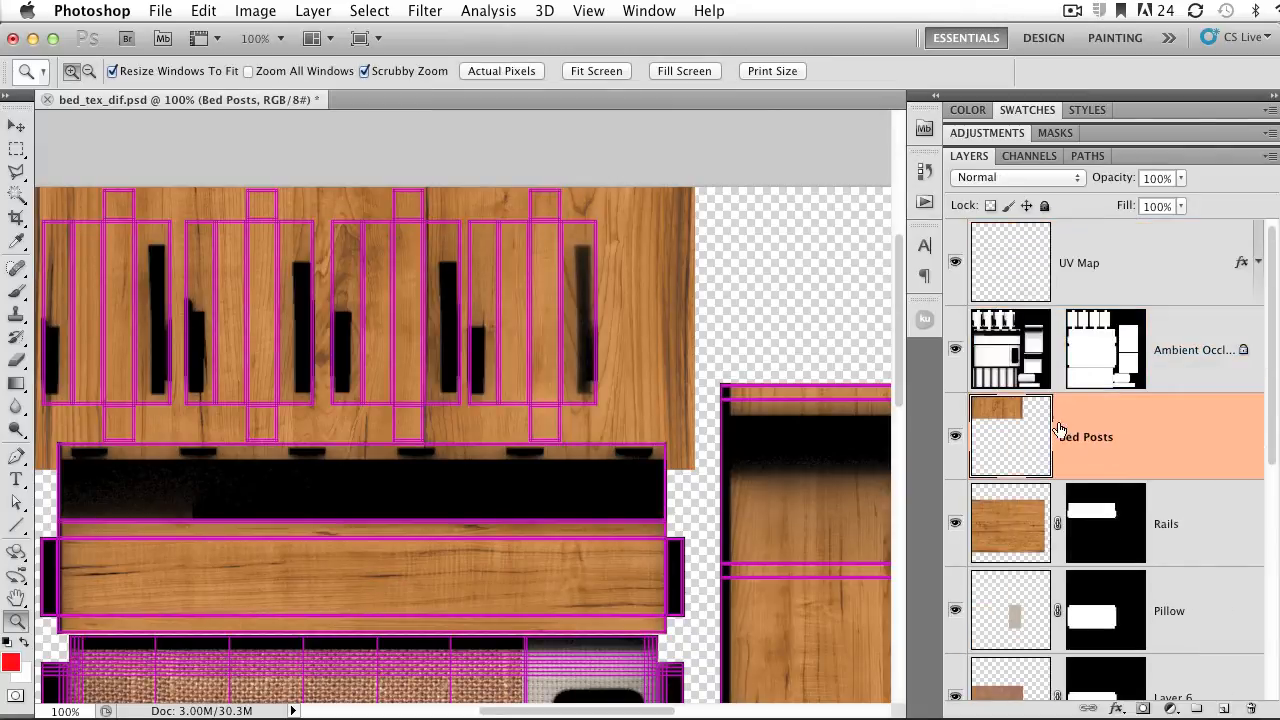
{"action": "left_click", "coordinate": [957, 439]}
{"action": "left_click", "coordinate": [956, 438]}
- Compare the texture with the Rails layer hidden and shown, and select the Bed Posts layer again
{"action": "left_click", "coordinate": [1014, 537]}
{"action": "left_click", "coordinate": [955, 523]}
{"action": "left_click", "coordinate": [955, 523]}
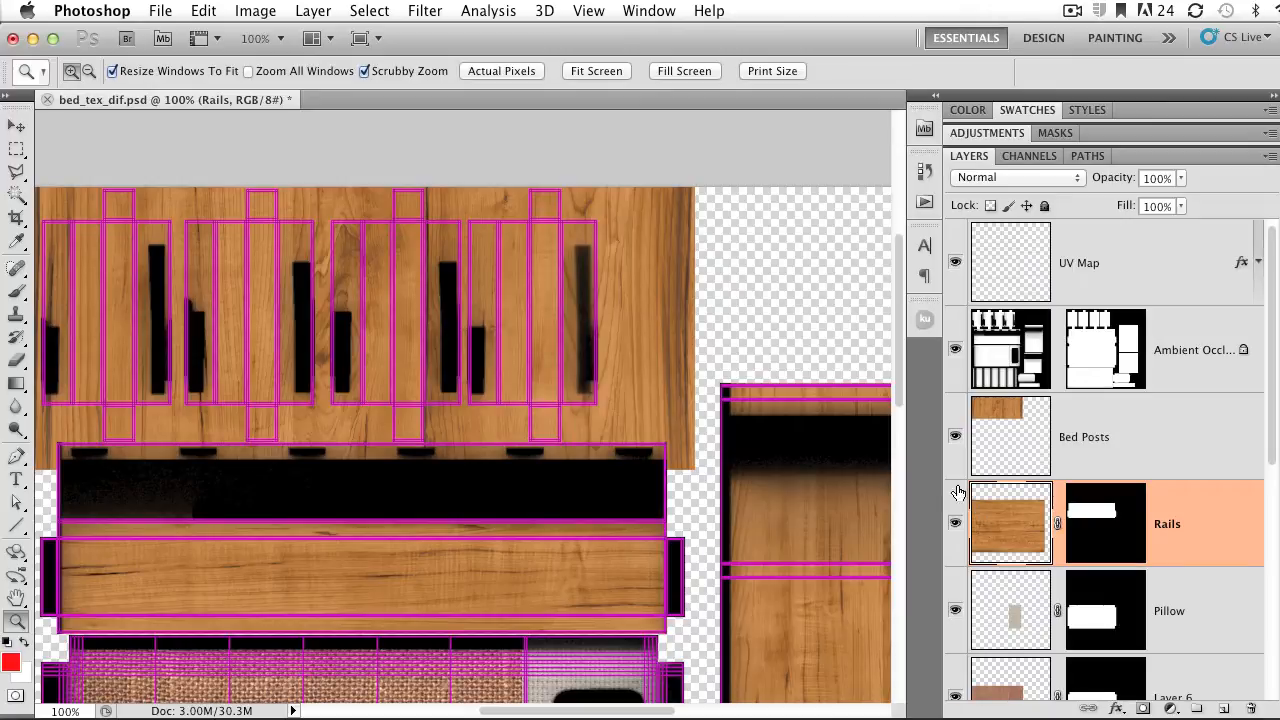
{"action": "left_click", "coordinate": [1066, 446]}
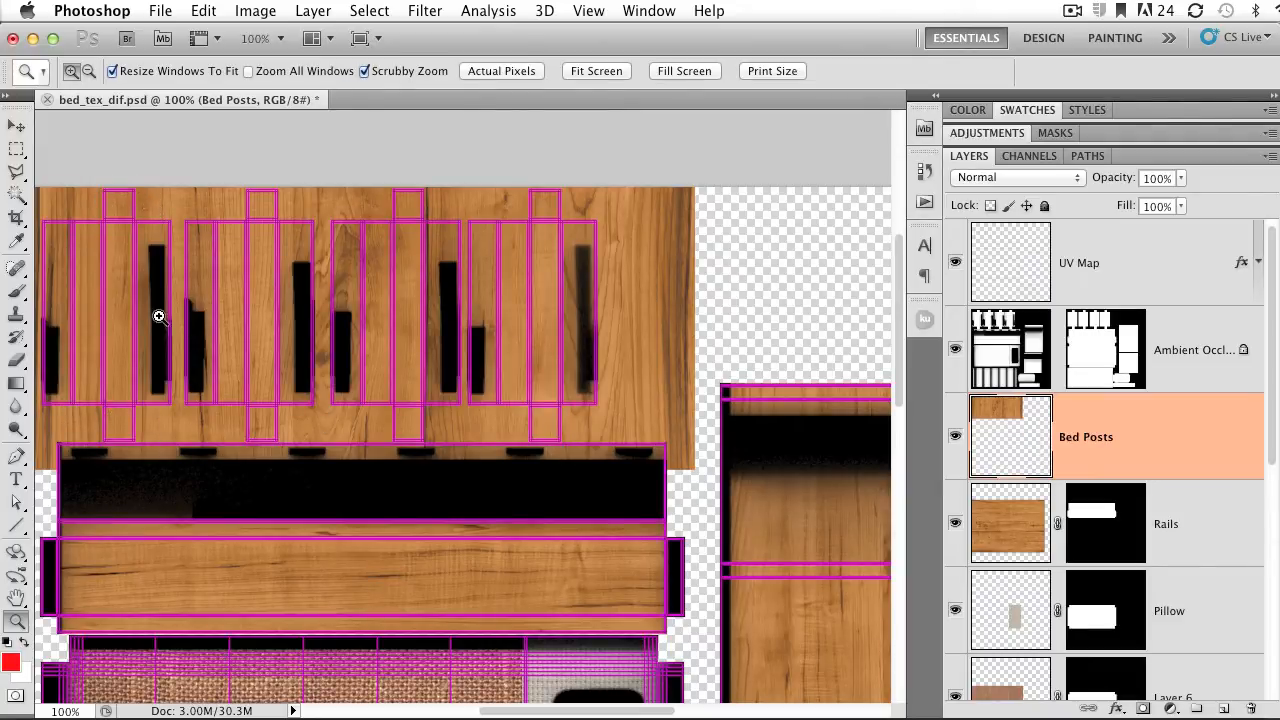
- Place pats_bed_alpha_sur_id.psd from the SOURCES folder inside PATS_BED/TEXTURES on the Desktop above the Bed Posts layer
{"action": "left_click", "coordinate": [157, 9]}
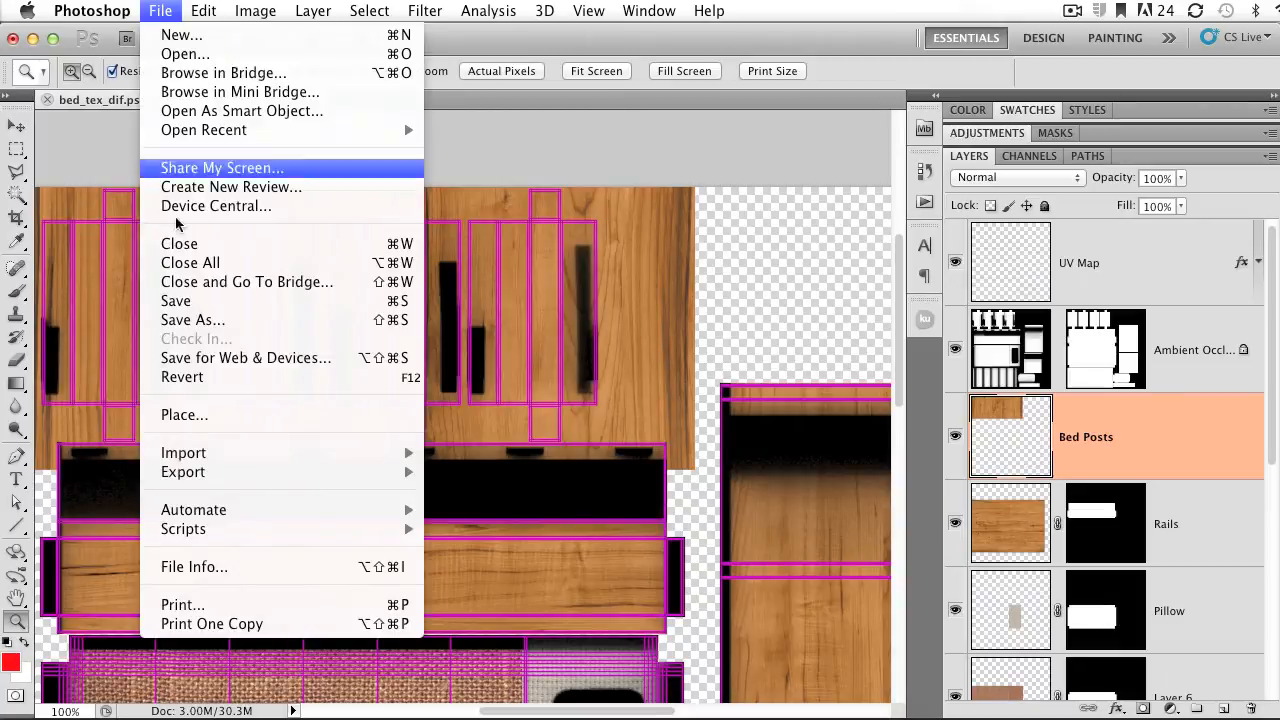
{"action": "left_click", "coordinate": [191, 422]}
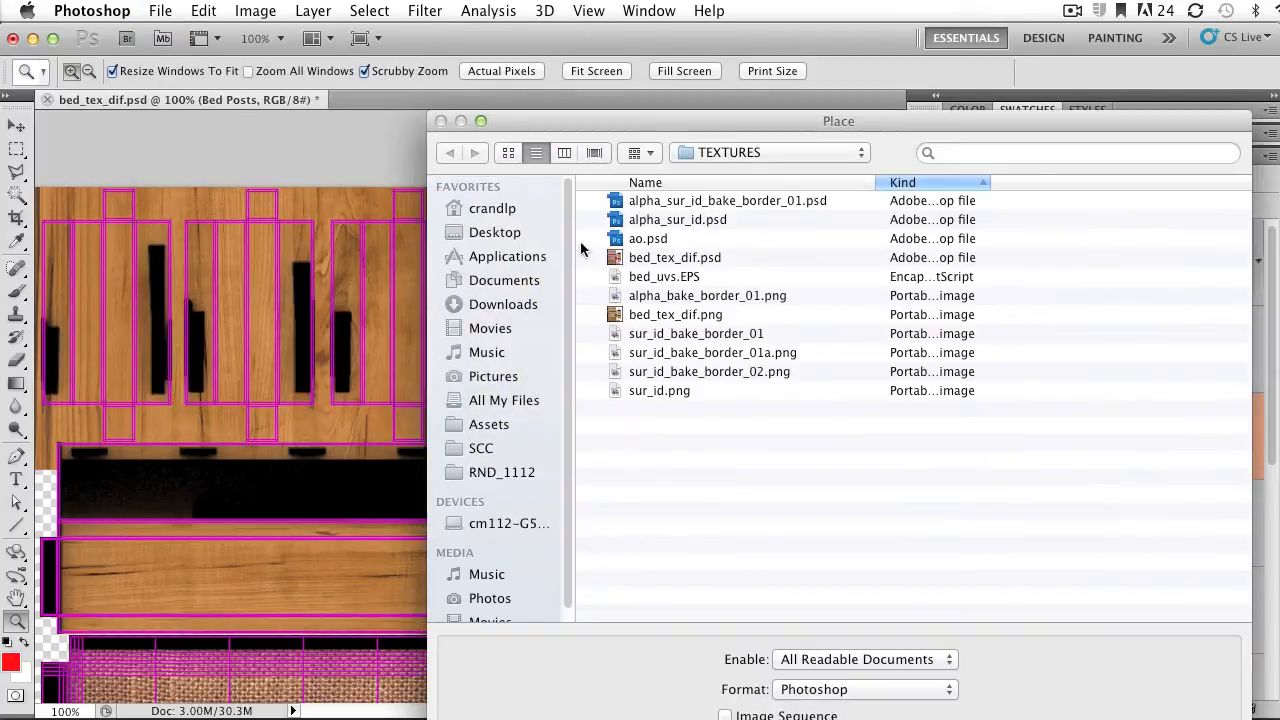
{"action": "left_click_drag", "start_coordinate": [593, 120], "coordinate": [357, 52]}
{"action": "left_click", "coordinate": [460, 85]}
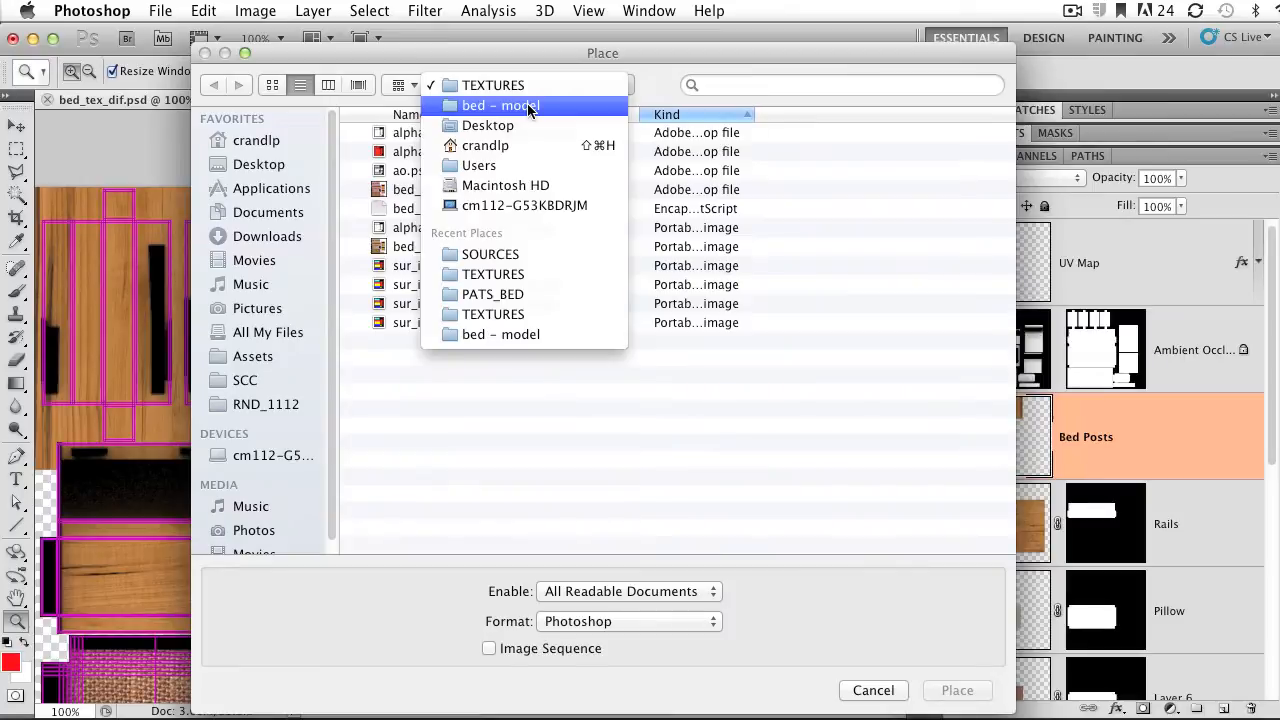
{"action": "left_click", "coordinate": [490, 98]}
{"action": "left_click", "coordinate": [507, 90]}
{"action": "left_click", "coordinate": [500, 103]}
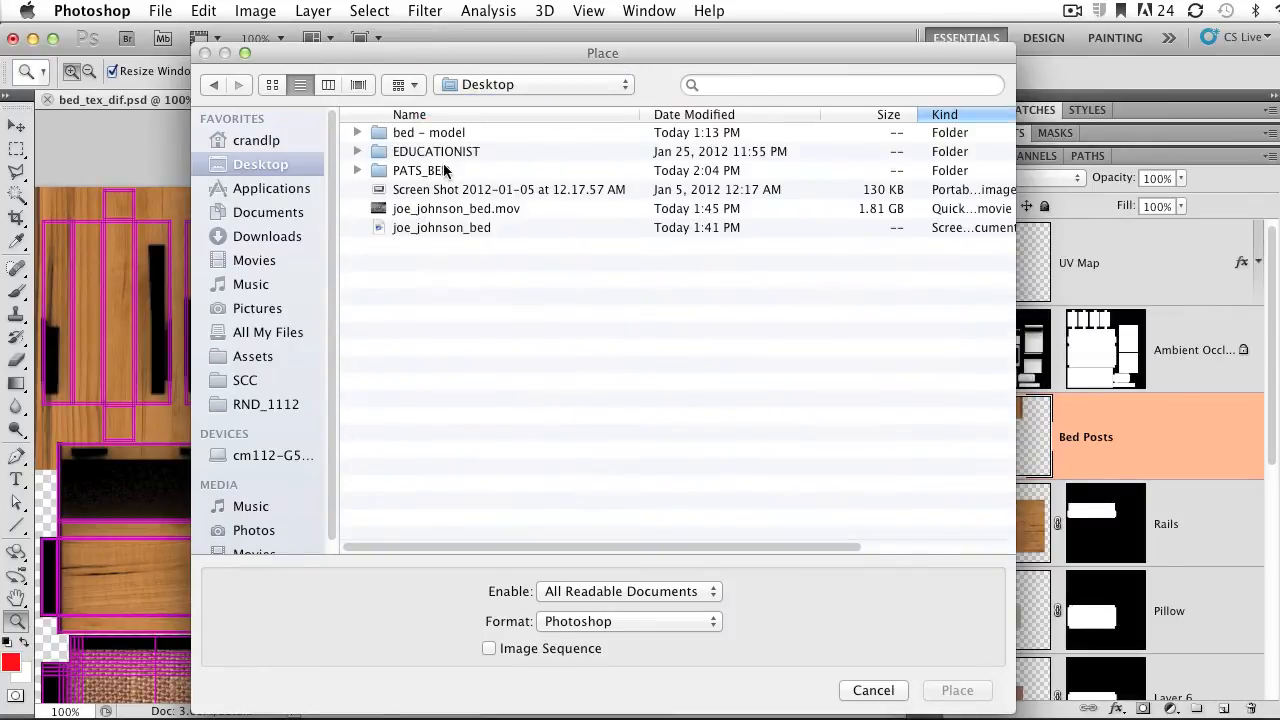
{"action": "double_click", "coordinate": [441, 170]}
{"action": "double_click", "coordinate": [438, 133]}
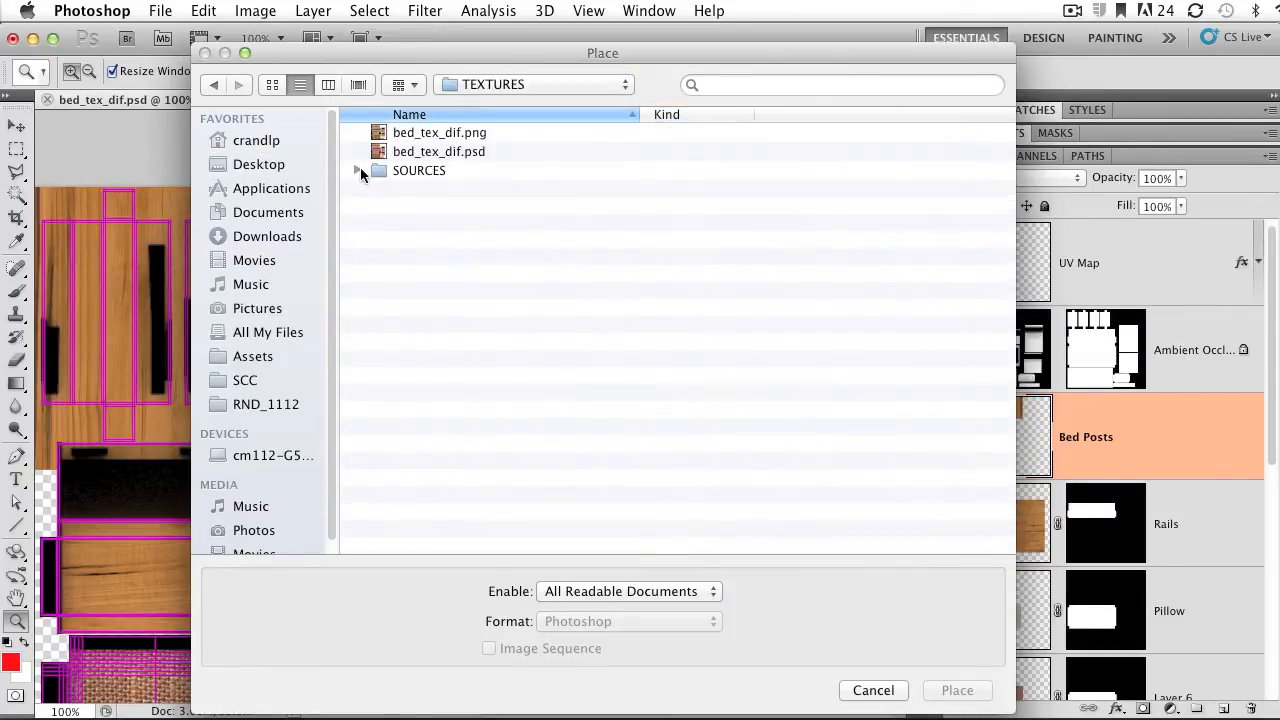
{"action": "left_click", "coordinate": [360, 171]}
{"action": "double_click", "coordinate": [440, 190]}
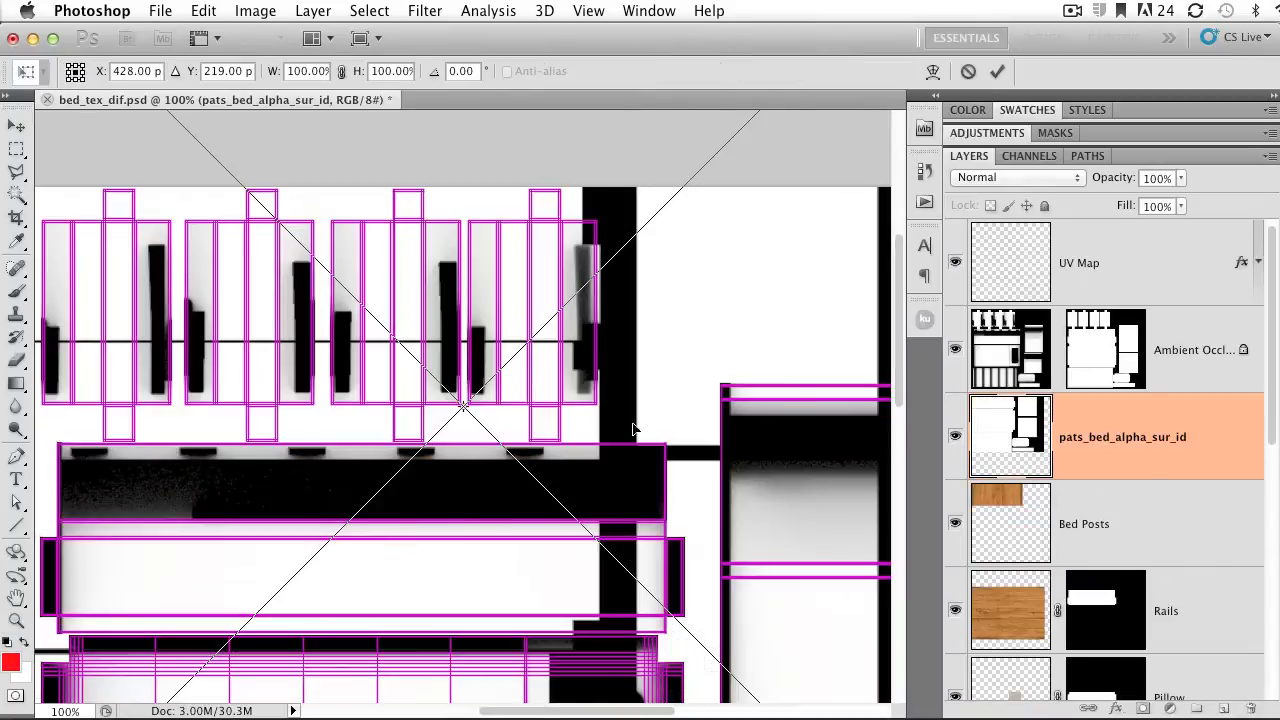
- Try to align the placed alpha image with the UV layout and cancel the placement
{"action": "left_click_drag", "start_coordinate": [640, 280], "coordinate": [737, 472]}
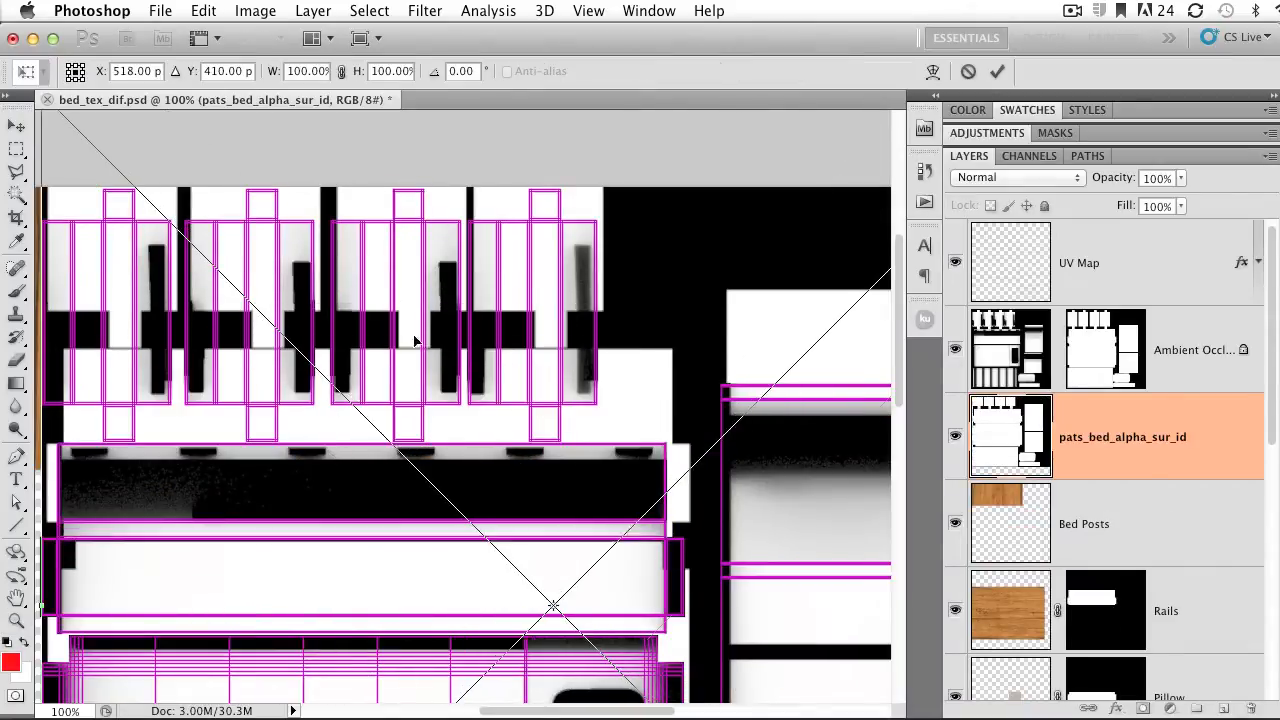
{"action": "left_click_drag", "start_coordinate": [118, 115], "coordinate": [238, 281]}
{"action": "left_click_drag", "start_coordinate": [160, 255], "coordinate": [513, 325]}
{"action": "left_click_drag", "start_coordinate": [199, 220], "coordinate": [112, 211]}
{"action": "left_click_drag", "start_coordinate": [694, 334], "coordinate": [283, 266]}
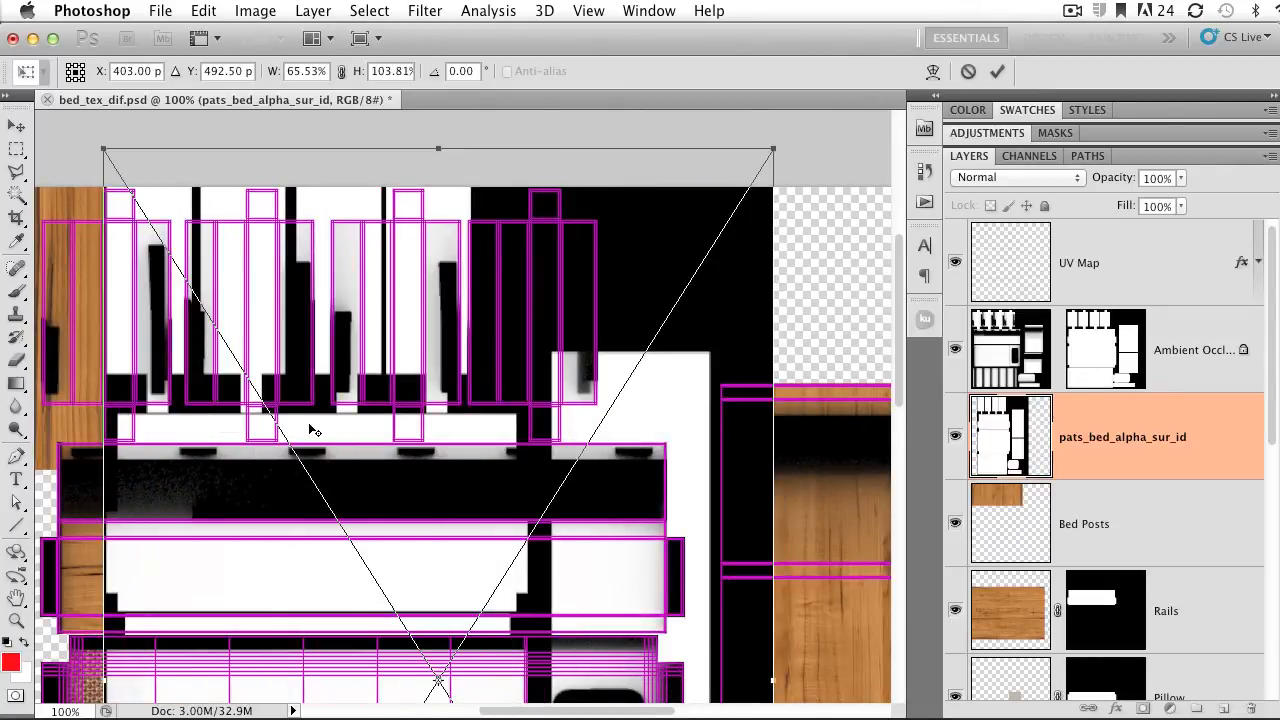
{"action": "left_click_drag", "start_coordinate": [268, 228], "coordinate": [247, 269]}
{"action": "left_click", "coordinate": [967, 72]}
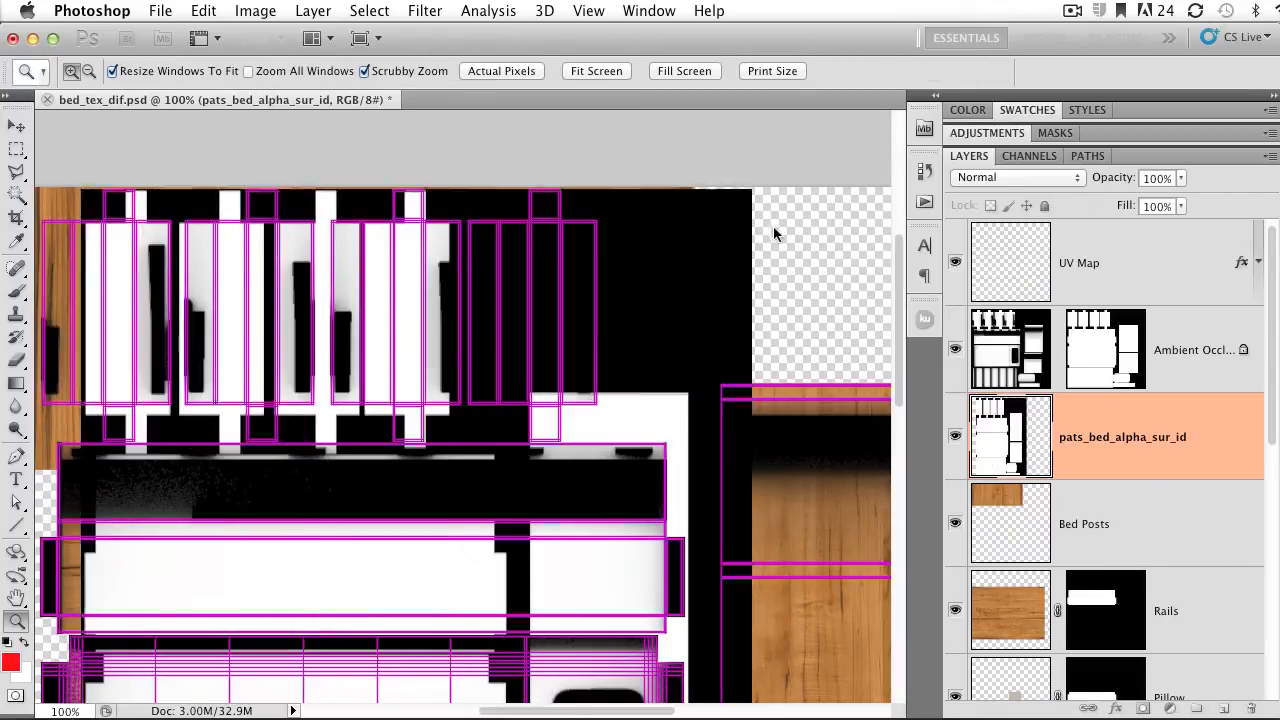
- Place pats_bed_alpha_sur_id.psd above the Bed Posts layer, move it to cover the whole canvas, and commit the placement
{"action": "left_click_drag", "start_coordinate": [499, 449], "coordinate": [402, 449], "text": "alt"}
{"action": "left_click_drag", "start_coordinate": [534, 503], "coordinate": [495, 353]}
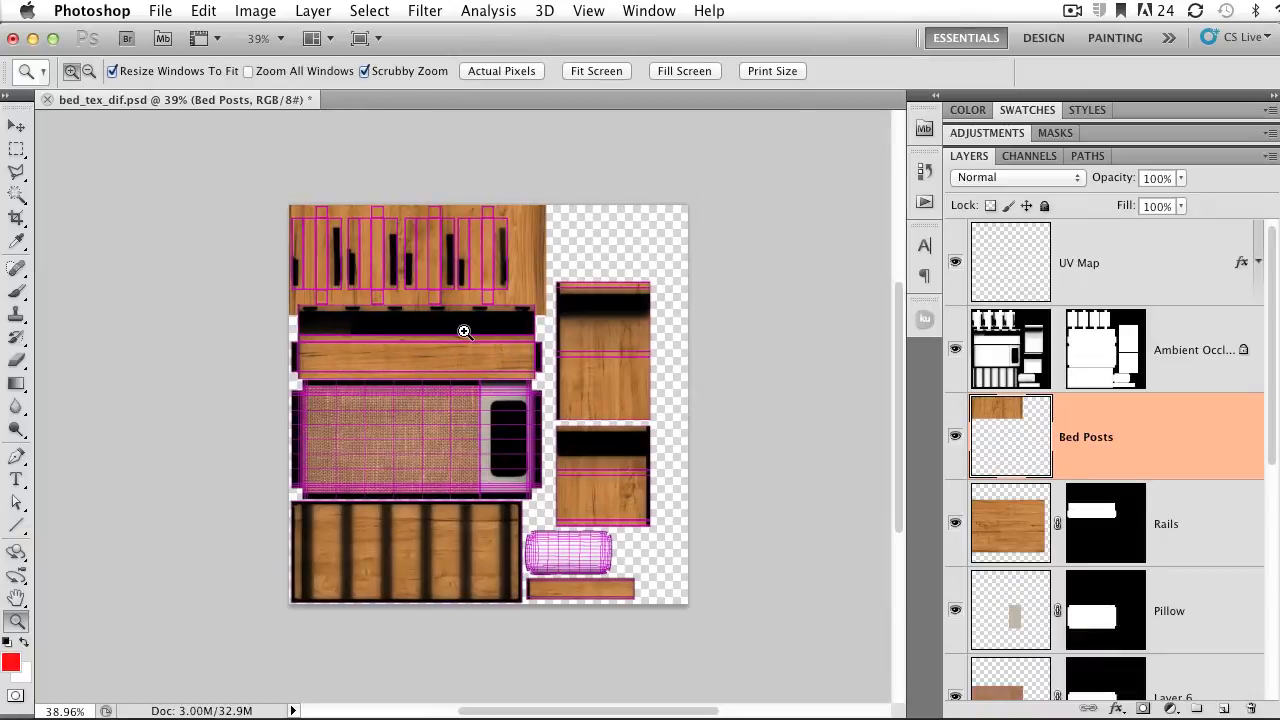
{"action": "left_click", "coordinate": [174, 11]}
{"action": "left_click", "coordinate": [194, 418]}
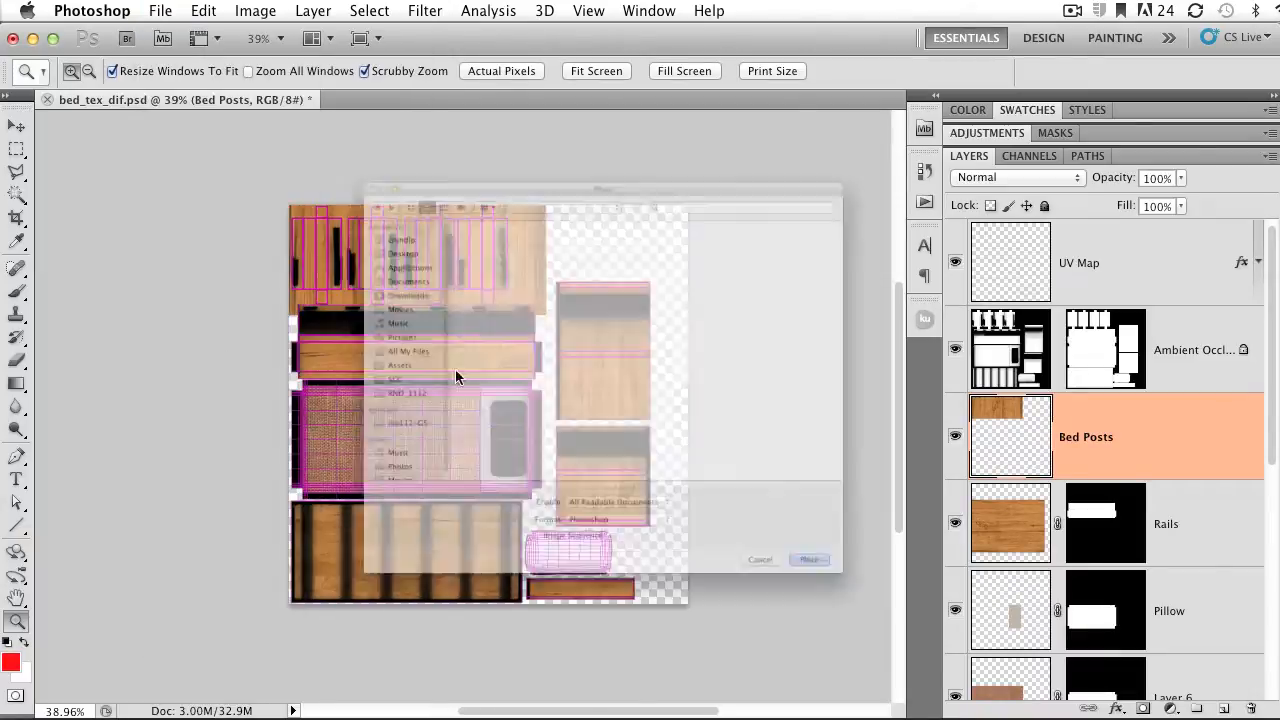
{"action": "double_click", "coordinate": [470, 189]}
{"action": "mouse_move", "coordinate": [457, 313]}
{"action": "left_mouse_down"}
{"action": "mouse_move", "coordinate": [498, 306]}
{"action": "mouse_move", "coordinate": [477, 307]}
{"action": "left_mouse_up"}
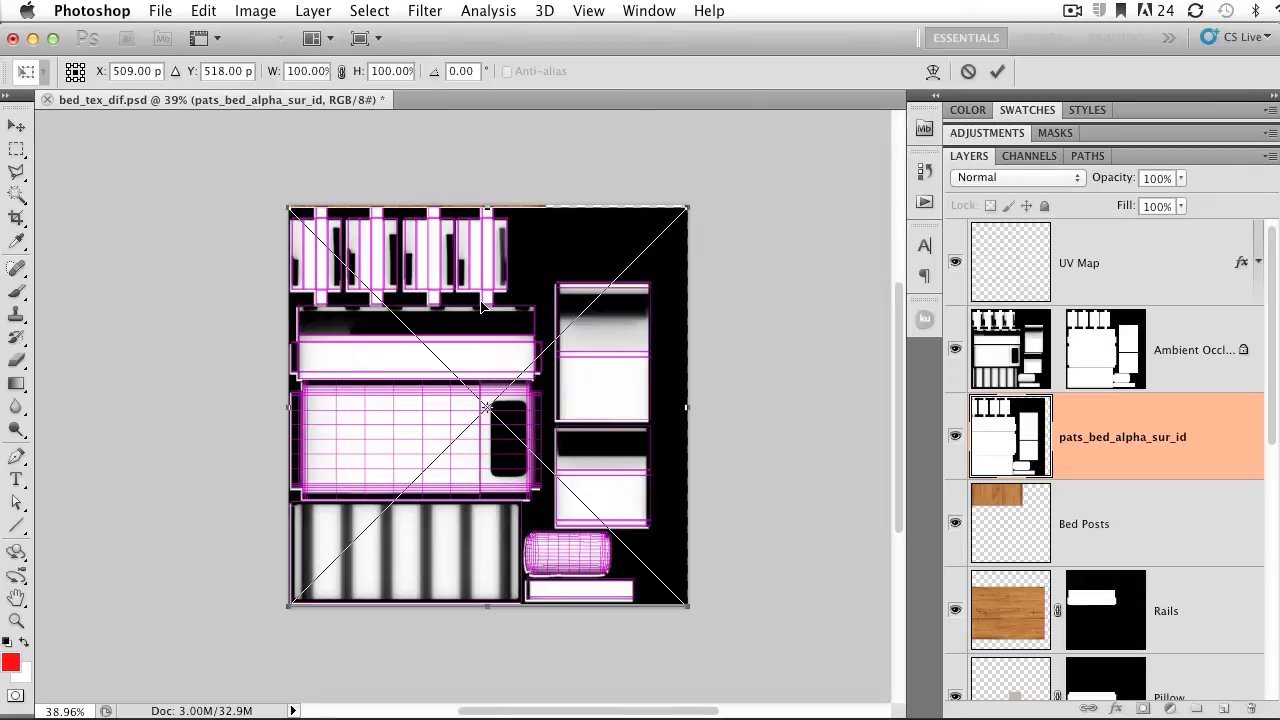
{"action": "left_click", "coordinate": [994, 73]}
- Nudge the pats_bed_alpha_sur_id layer into alignment with the canvas edges and the UV layout
{"action": "key", "text": "z"}
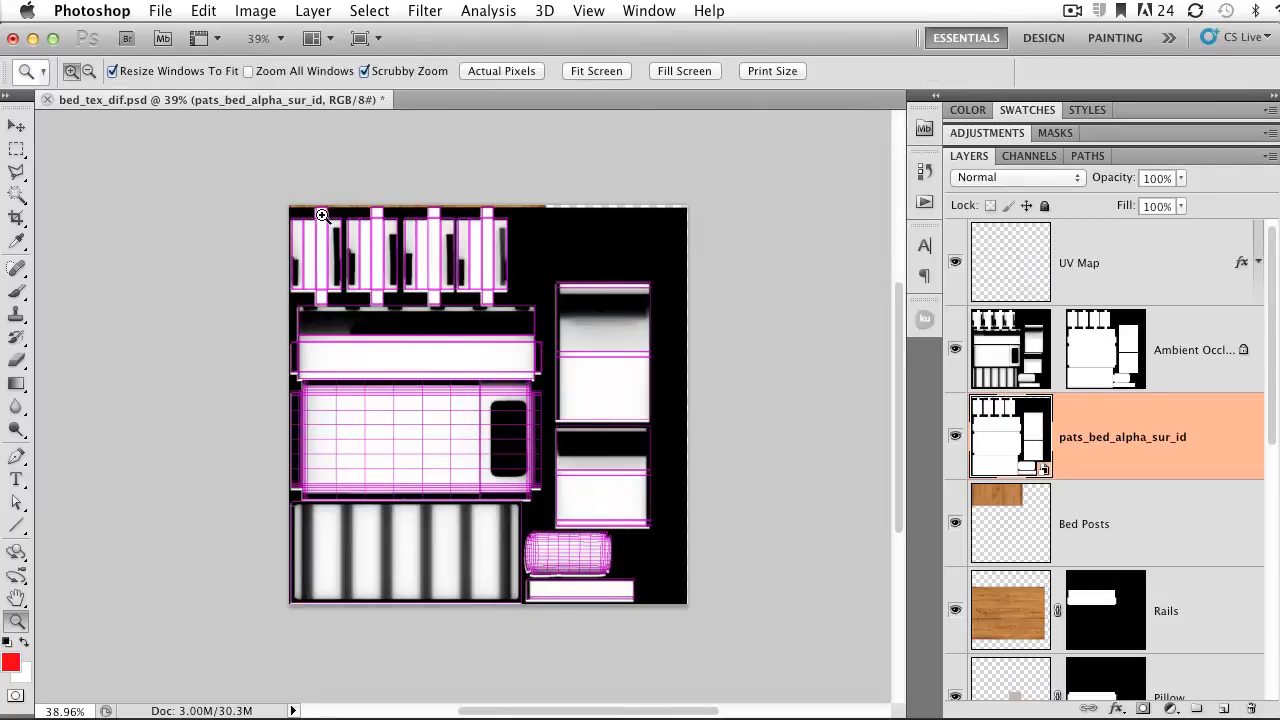
{"action": "key", "text": "v"}
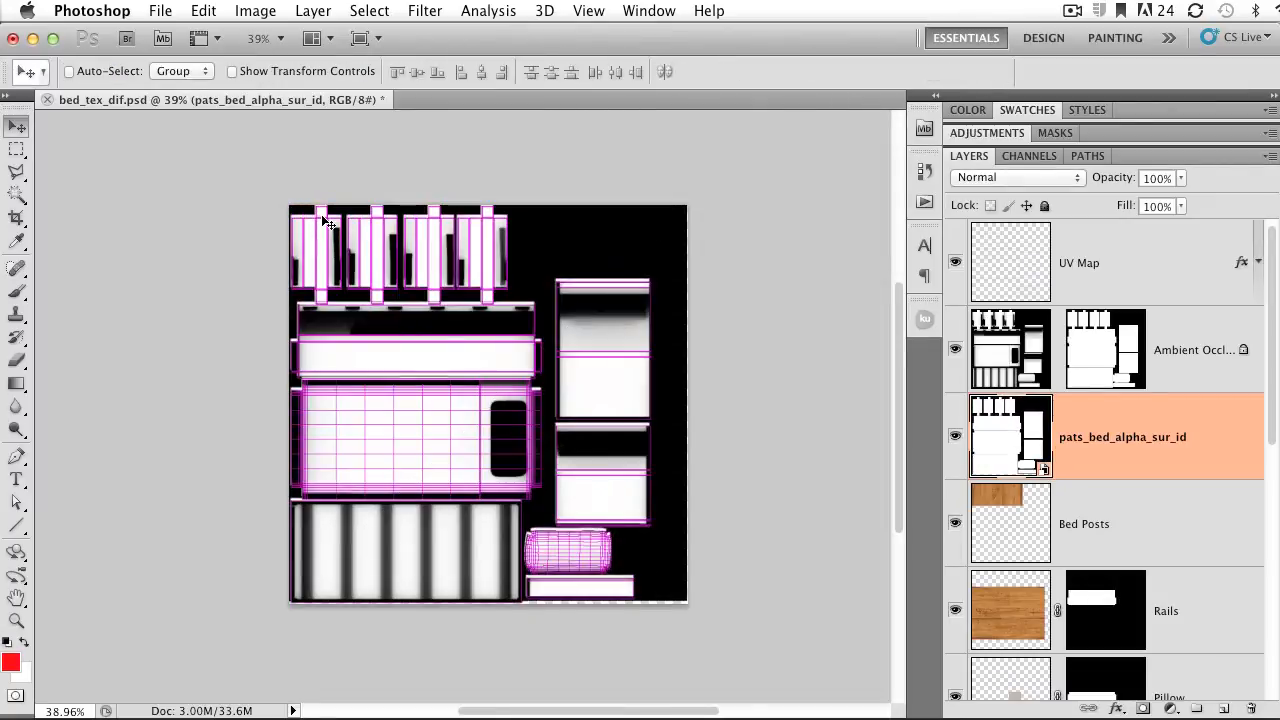
{"action": "key", "text": "Left"}
{"action": "key", "text": "Right"}
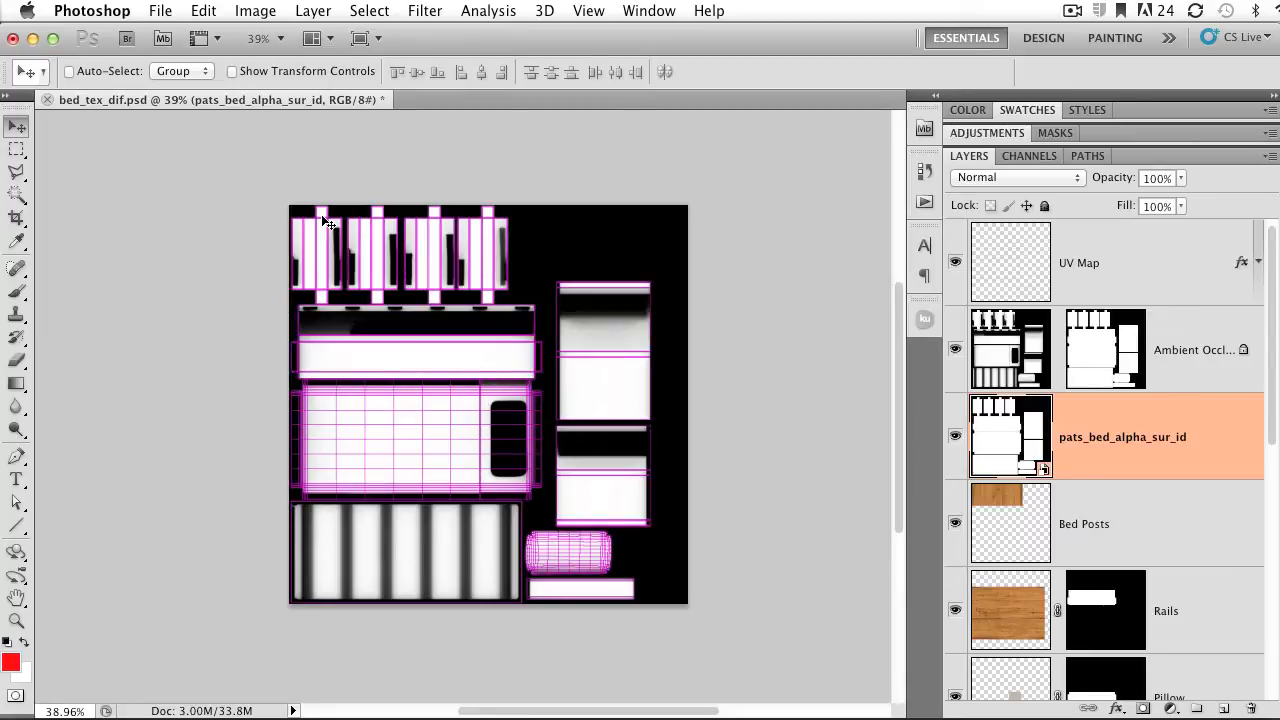
- Hide the Ambient Occlusion and UV Map layers so that the placed alpha image shows on its own
{"action": "key", "text": "z"}
{"action": "left_click_drag", "start_coordinate": [298, 220], "coordinate": [366, 231]}
{"action": "left_click_drag", "start_coordinate": [470, 254], "coordinate": [387, 248]}
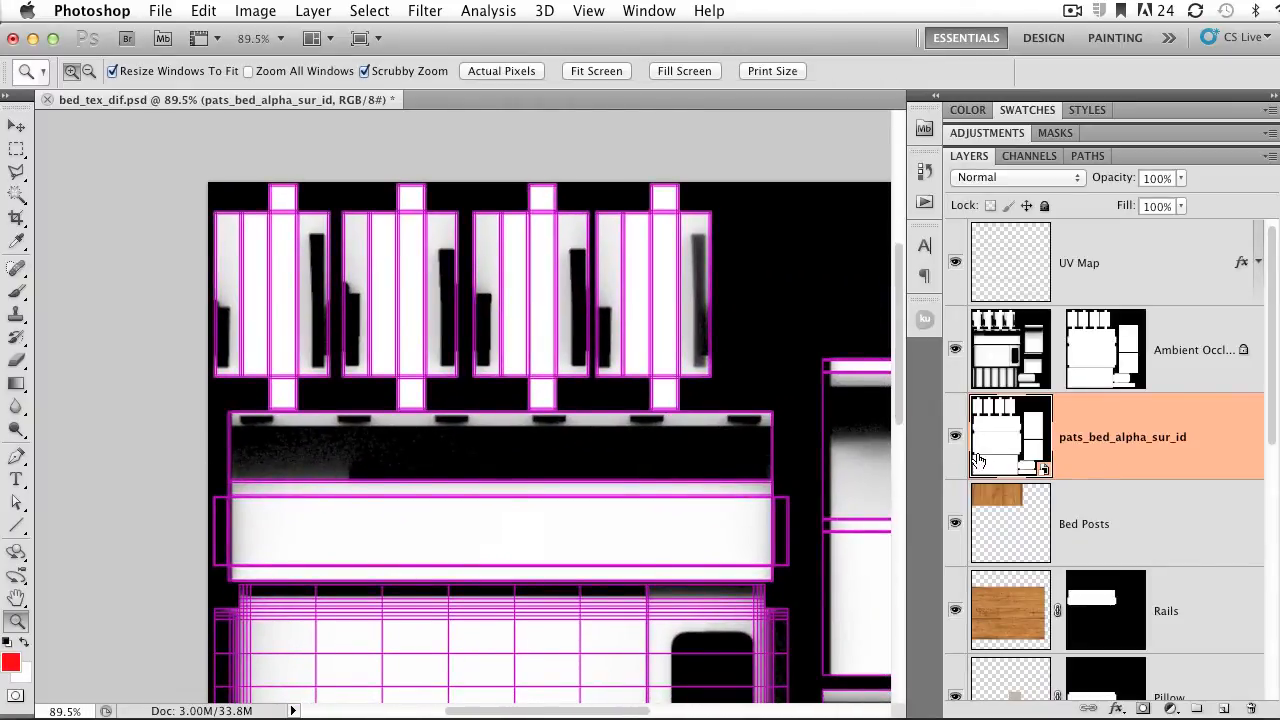
{"action": "mouse_move", "coordinate": [1268, 385]}
{"action": "left_mouse_down"}
{"action": "mouse_move", "coordinate": [1266, 466]}
{"action": "mouse_move", "coordinate": [1267, 386]}
{"action": "left_mouse_up"}
{"action": "left_click", "coordinate": [955, 349]}
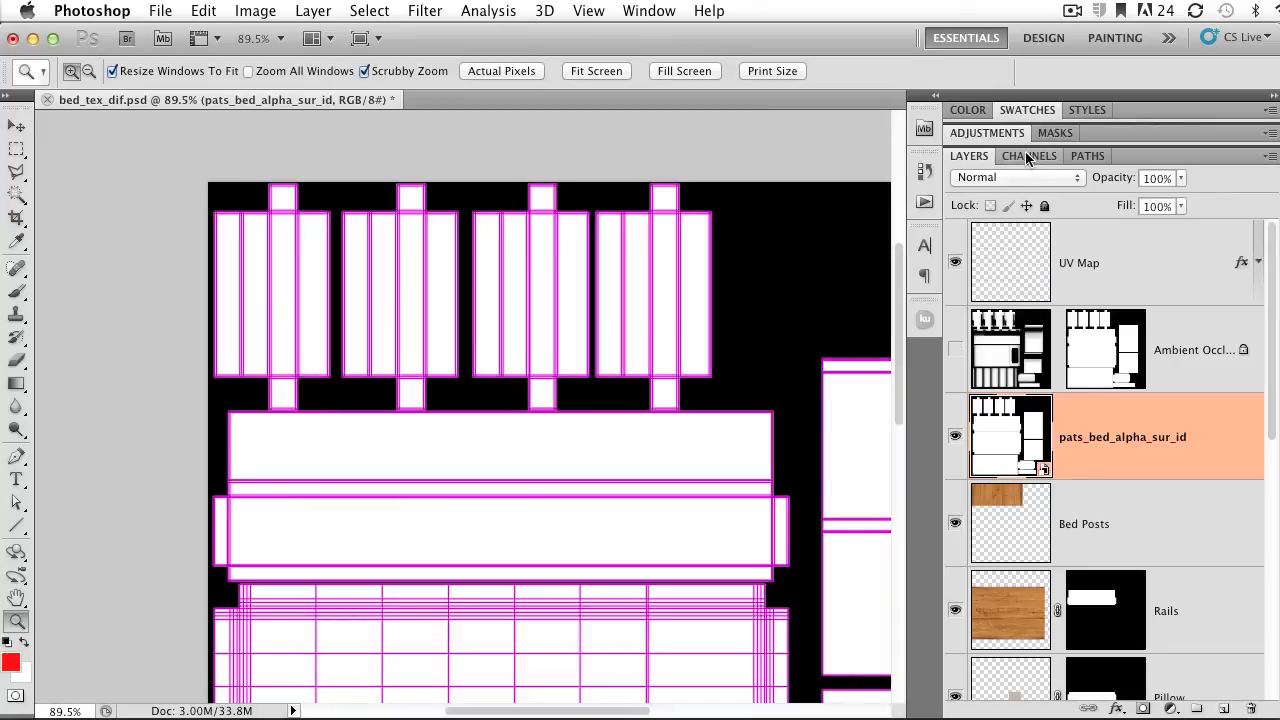
{"action": "left_click", "coordinate": [955, 261]}
- Show the document's channels and select the four white bed post shapes with the Magic Wand
{"action": "left_click", "coordinate": [1025, 156]}
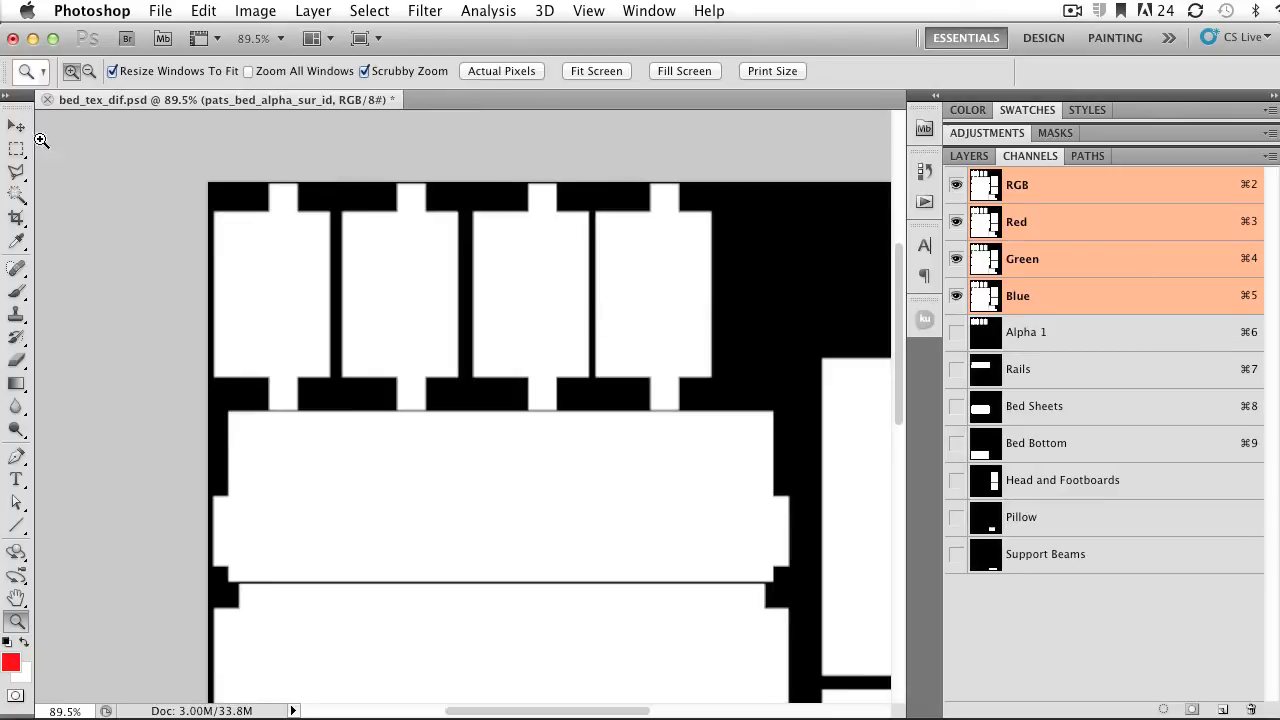
{"action": "left_click", "coordinate": [16, 194]}
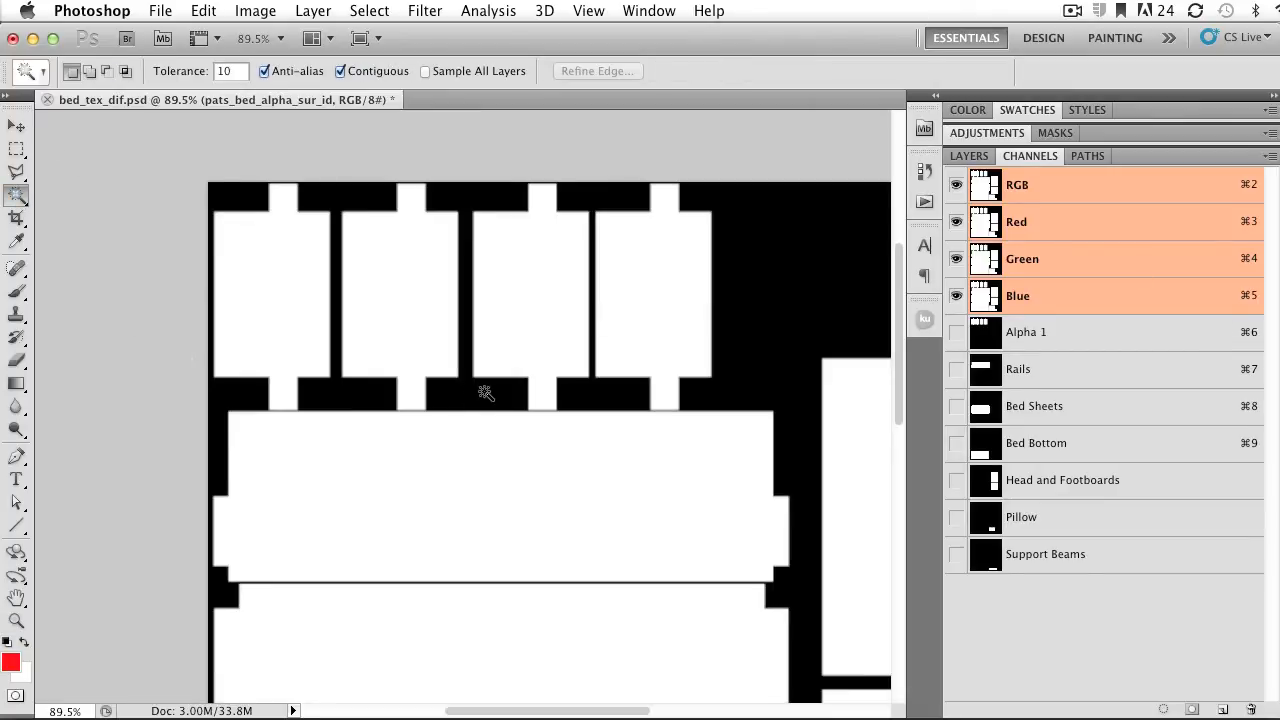
{"action": "left_click", "coordinate": [281, 291]}
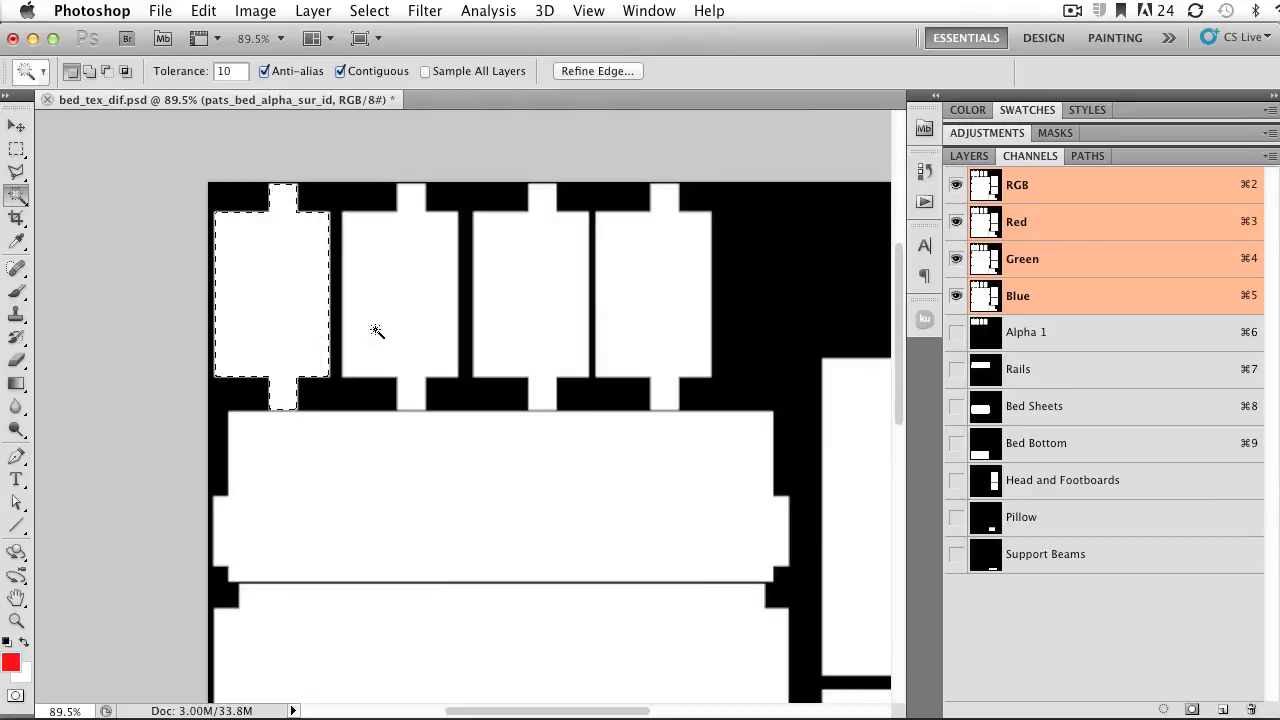
{"action": "left_click", "coordinate": [679, 310], "text": "shift"}
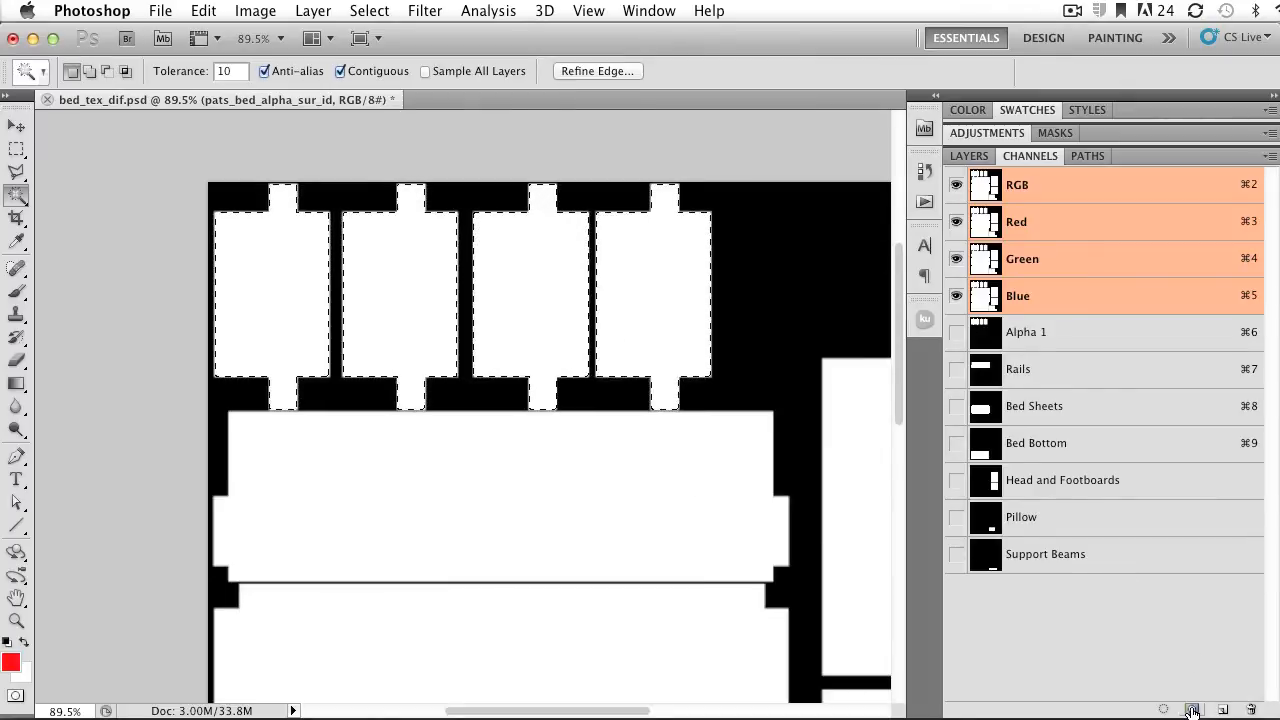
- Create a channel named Bed Posts 0, fill the bed post selection with white in it, and deselect
{"action": "left_click", "coordinate": [1222, 709]}
{"action": "double_click", "coordinate": [1027, 596]}
{"action": "type", "text": "Bo"}
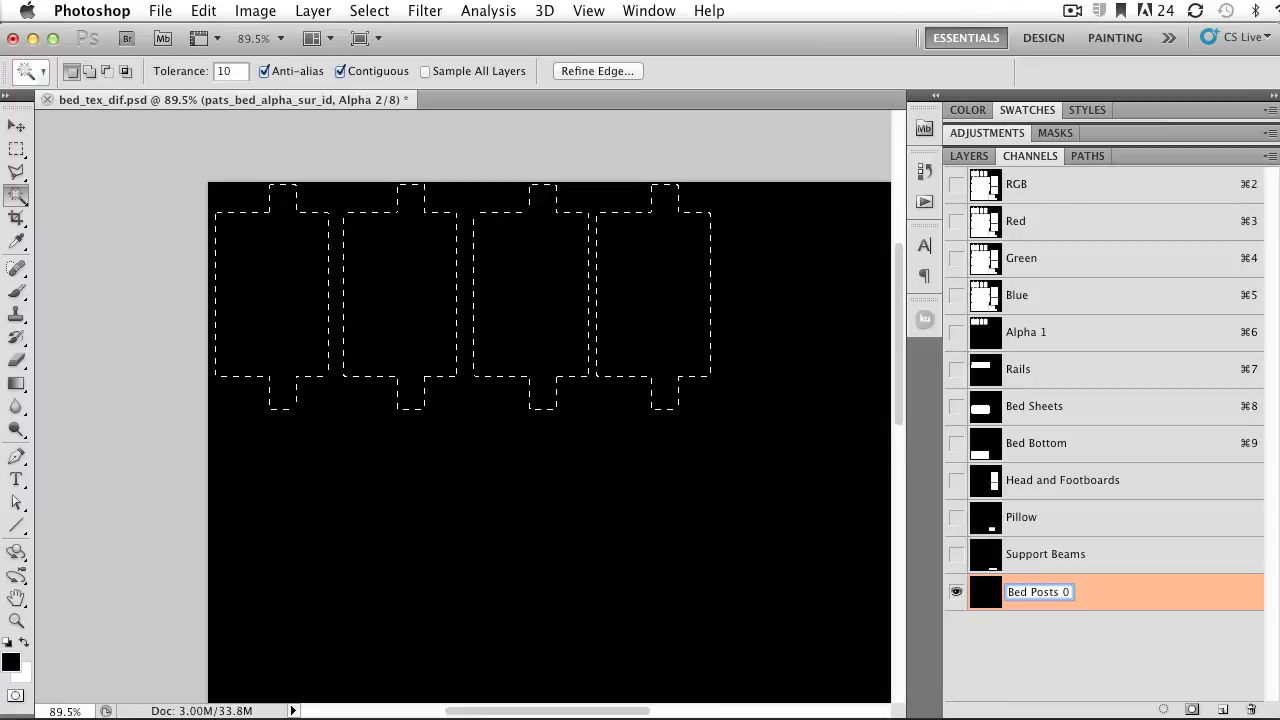
{"action": "key", "text": "Return"}
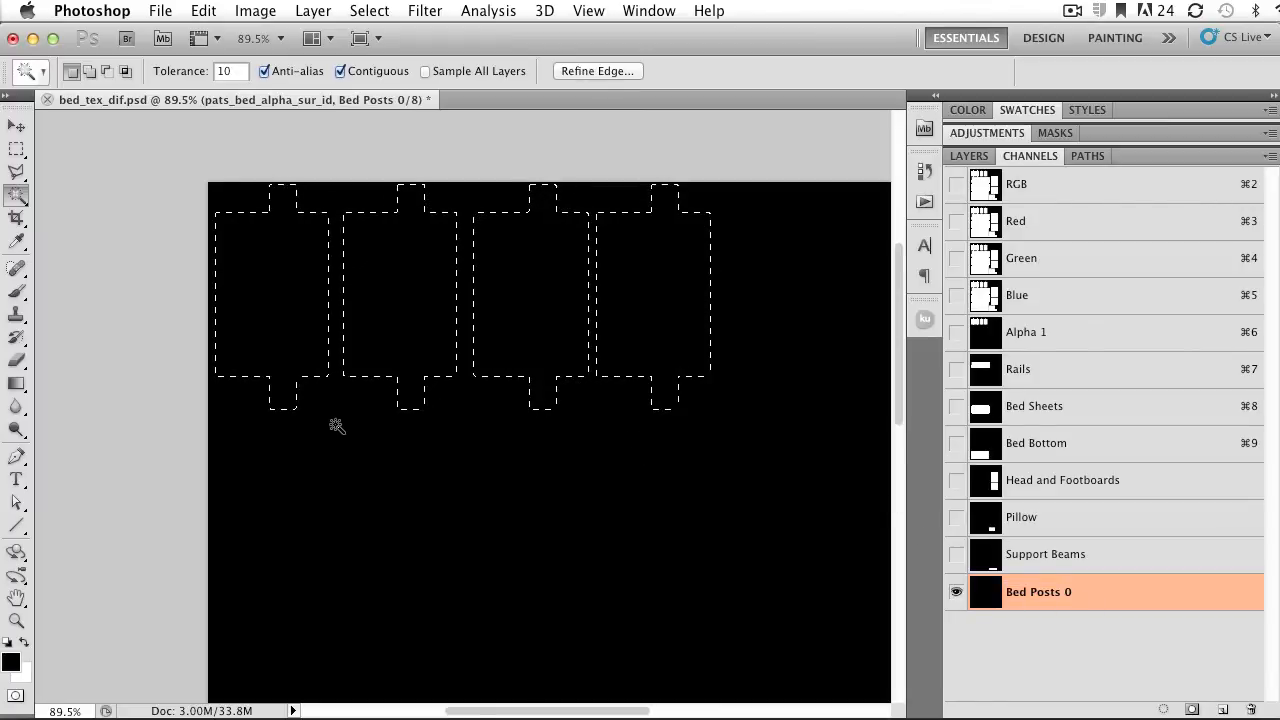
{"action": "key", "text": "super+d"}
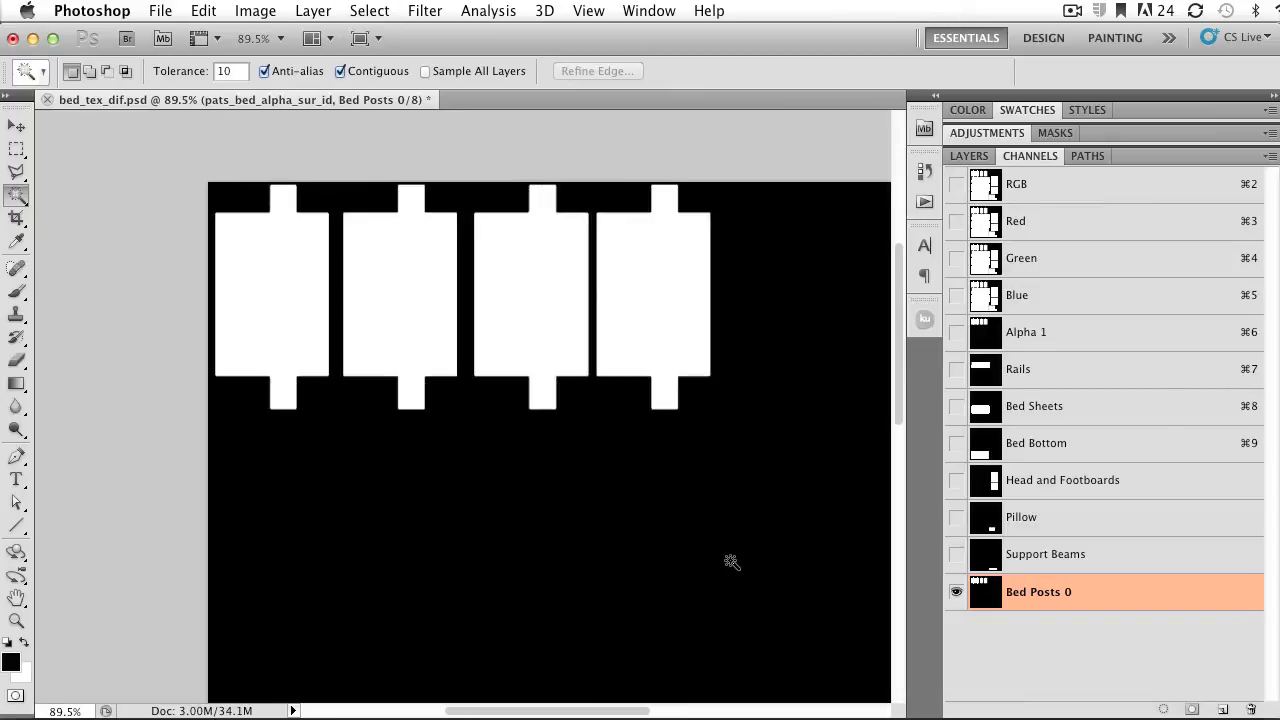
- Load the Bed Posts 0 channel as a selection, hide the pats_bed_alpha_sur_id layer, and mask the Bed Posts layer with the selection
{"action": "left_click", "coordinate": [986, 594], "text": "super"}
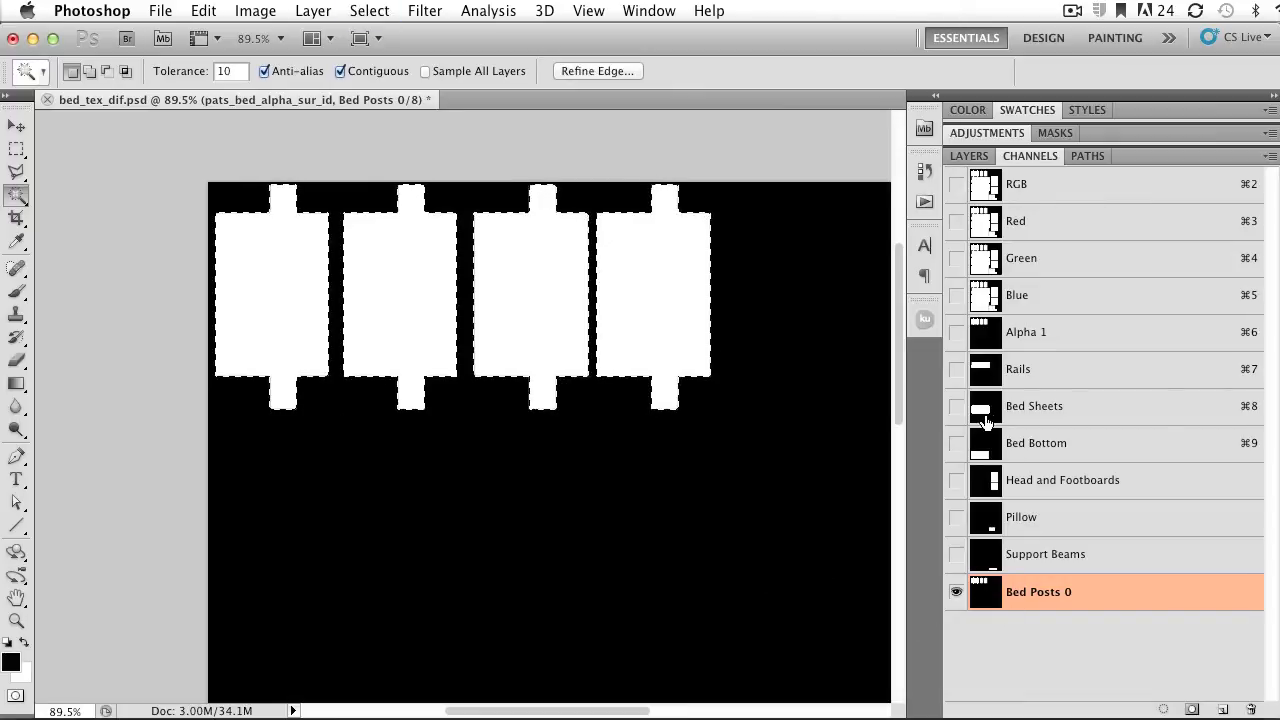
{"action": "left_click", "coordinate": [968, 156]}
{"action": "left_click", "coordinate": [1005, 497]}
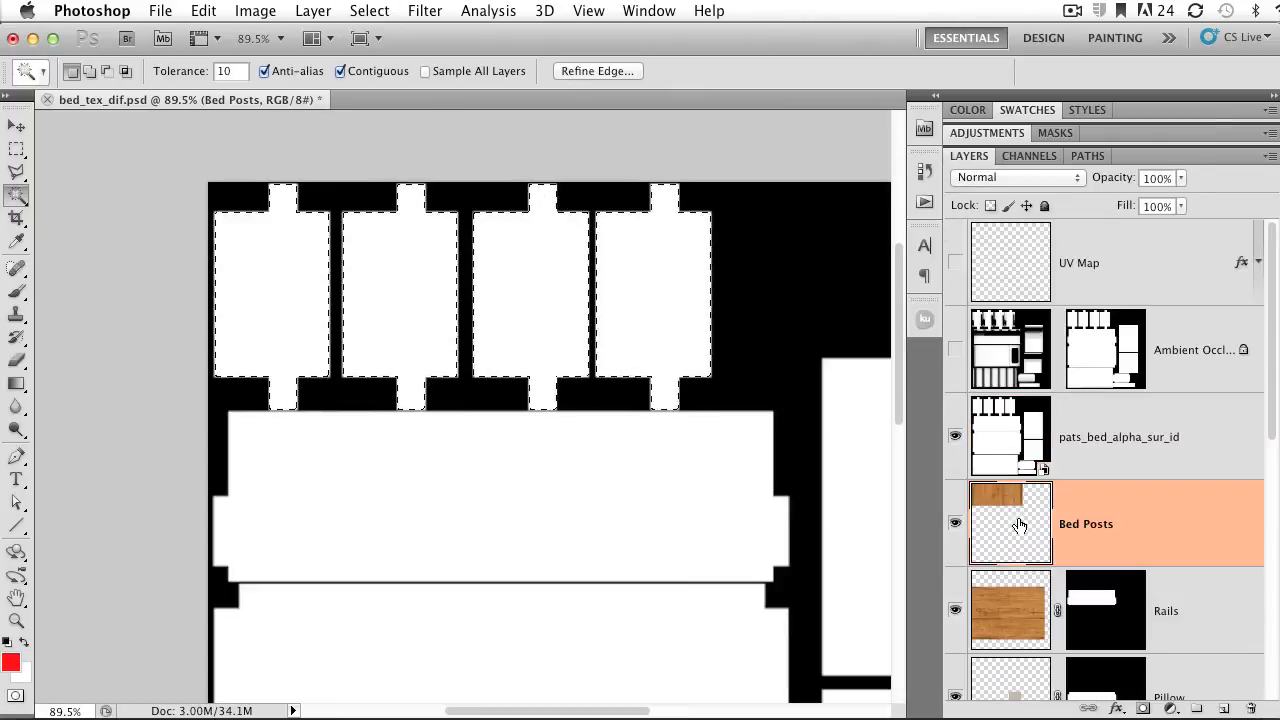
{"action": "left_click", "coordinate": [955, 436]}
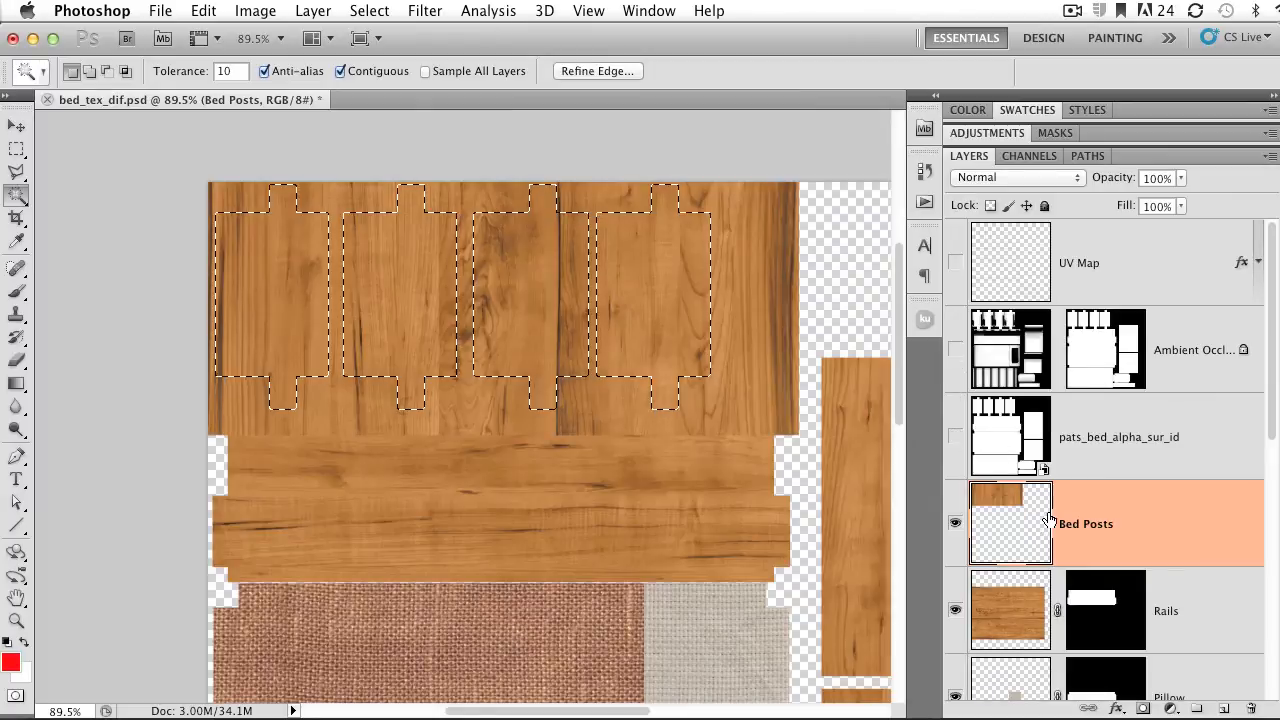
{"action": "left_click", "coordinate": [1144, 709]}
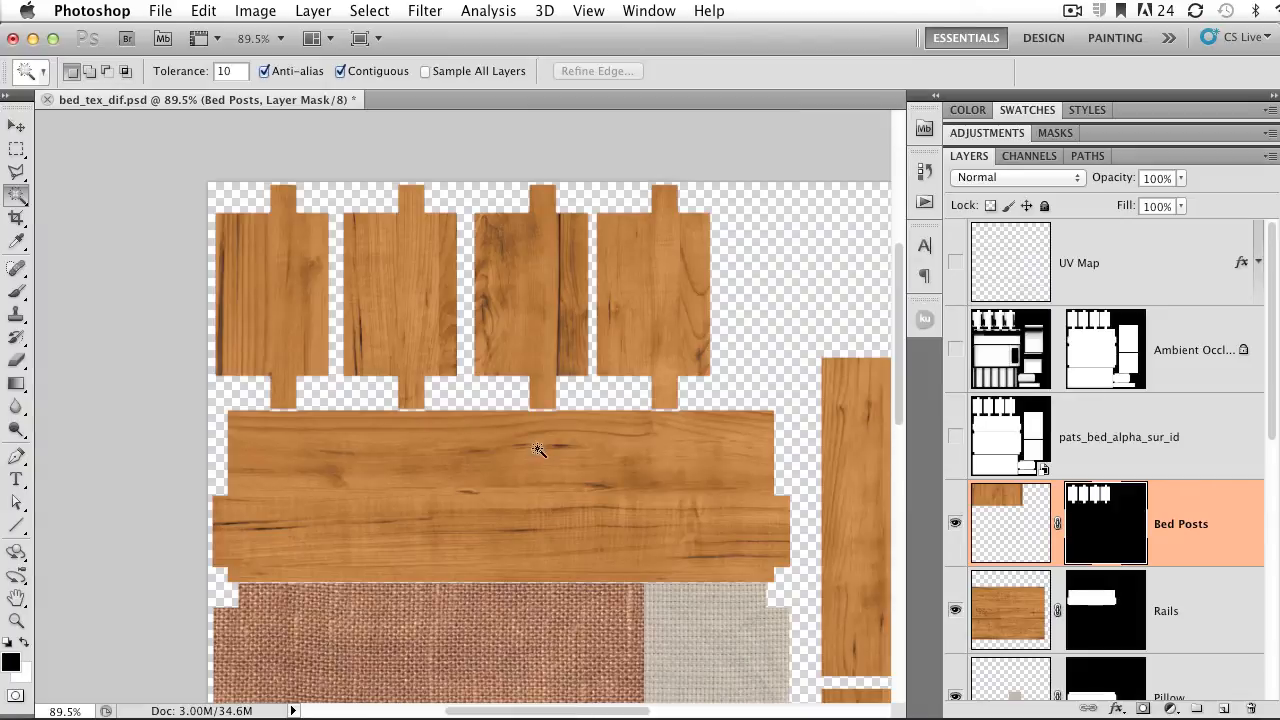
- Check the masked posts against the pats_bed_alpha_sur_id layer, hide that layer again, and show the Ambient Occlusion layer
{"action": "left_click", "coordinate": [955, 445]}
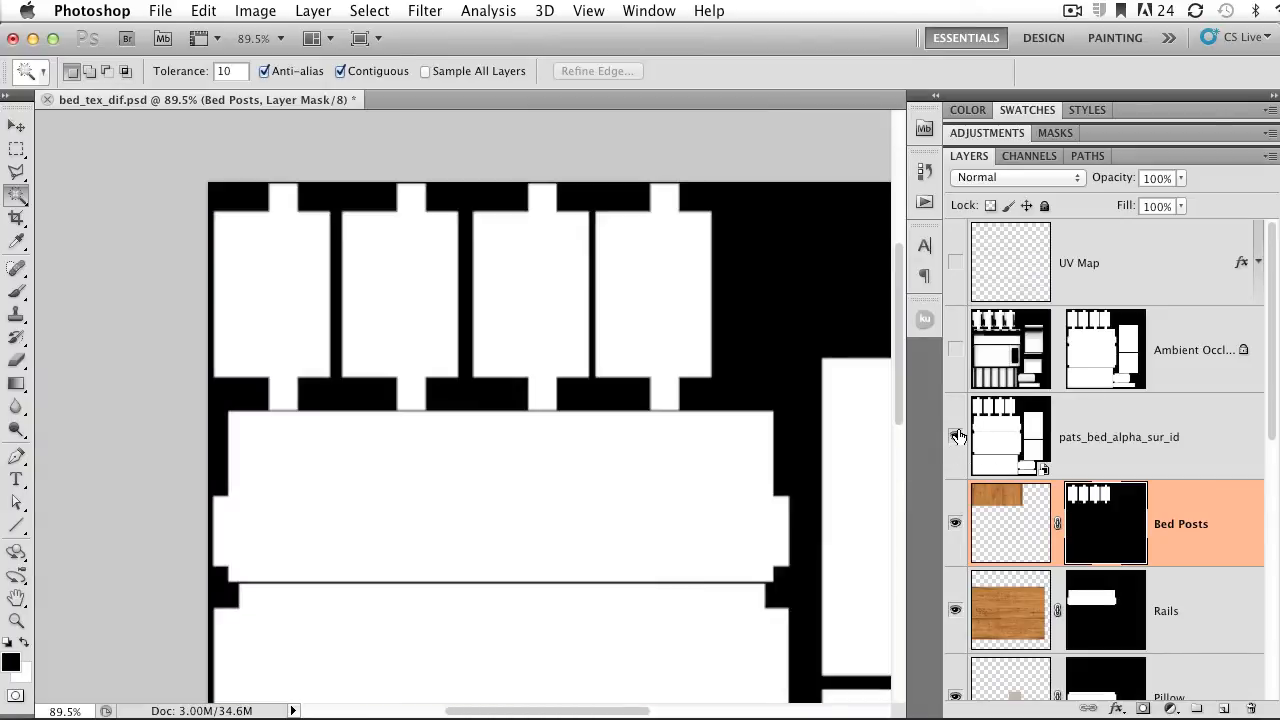
{"action": "left_click", "coordinate": [955, 440]}
{"action": "left_click", "coordinate": [955, 349]}
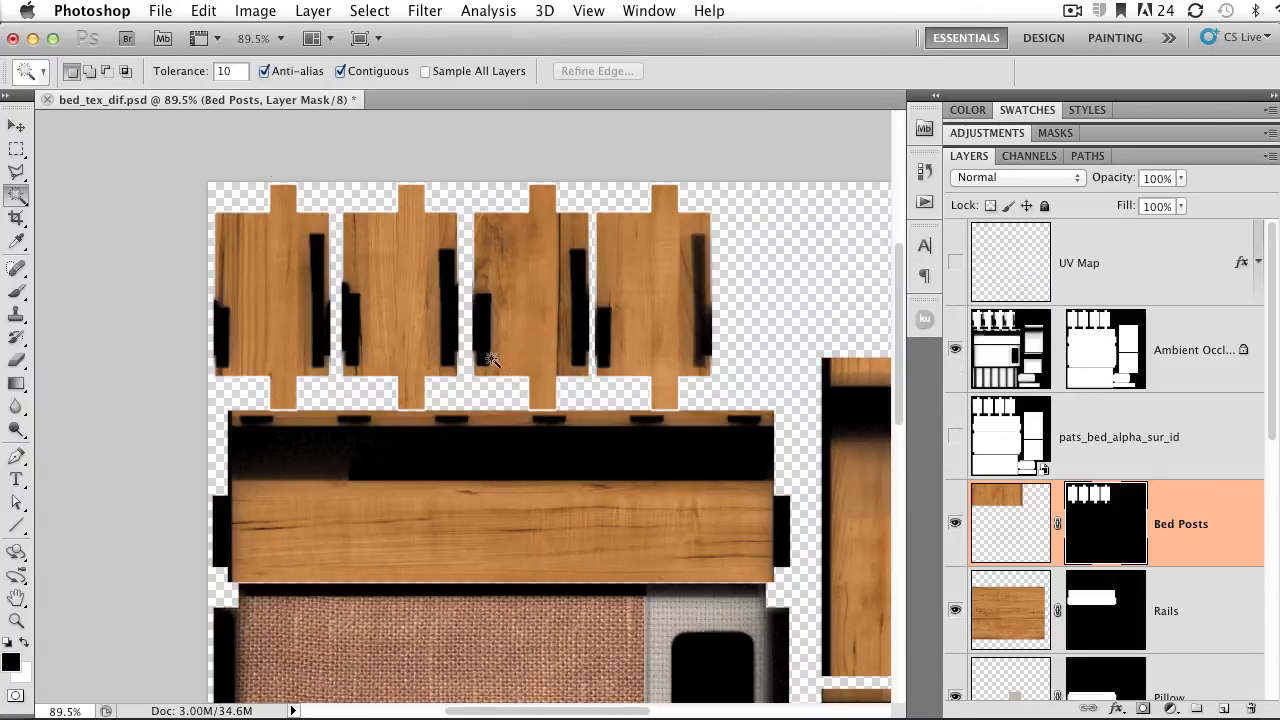
- Save a PNG copy of the texture as bed_tex_dif.png in the PATS_BED TEXTURES folder, replacing the existing file with default PNG options
{"action": "left_click", "coordinate": [158, 10]}
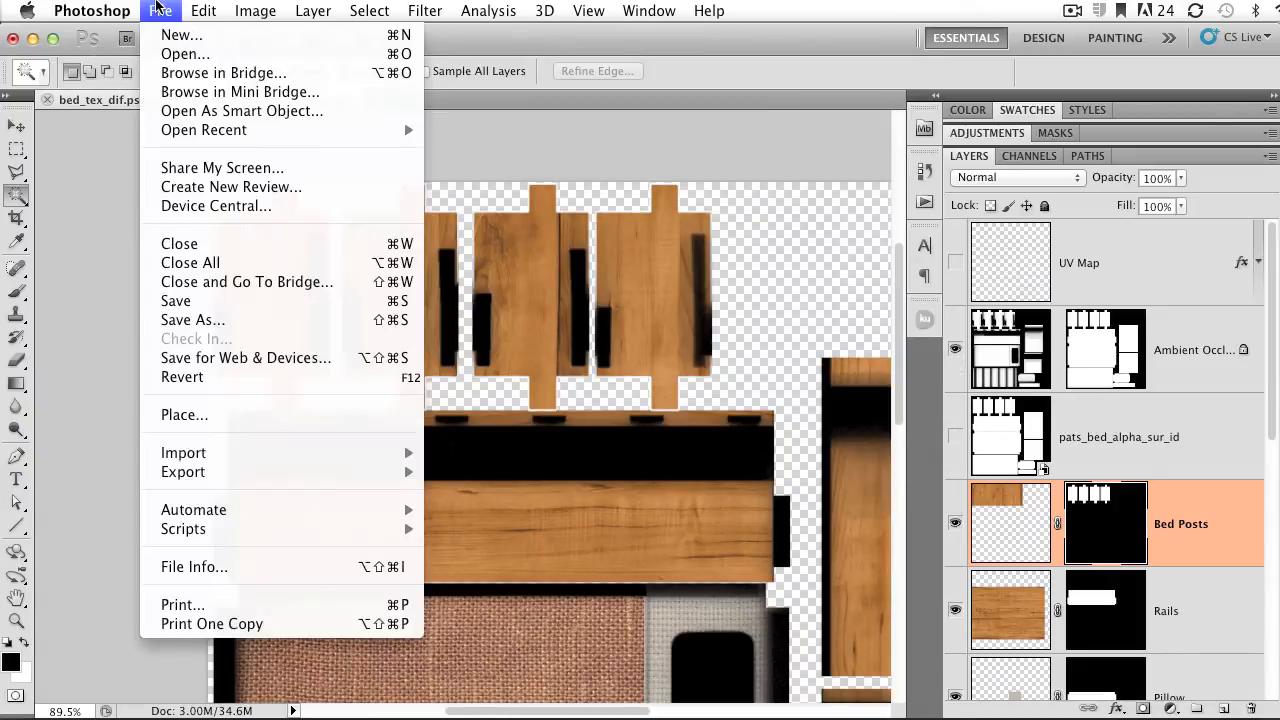
{"action": "left_click", "coordinate": [209, 323]}
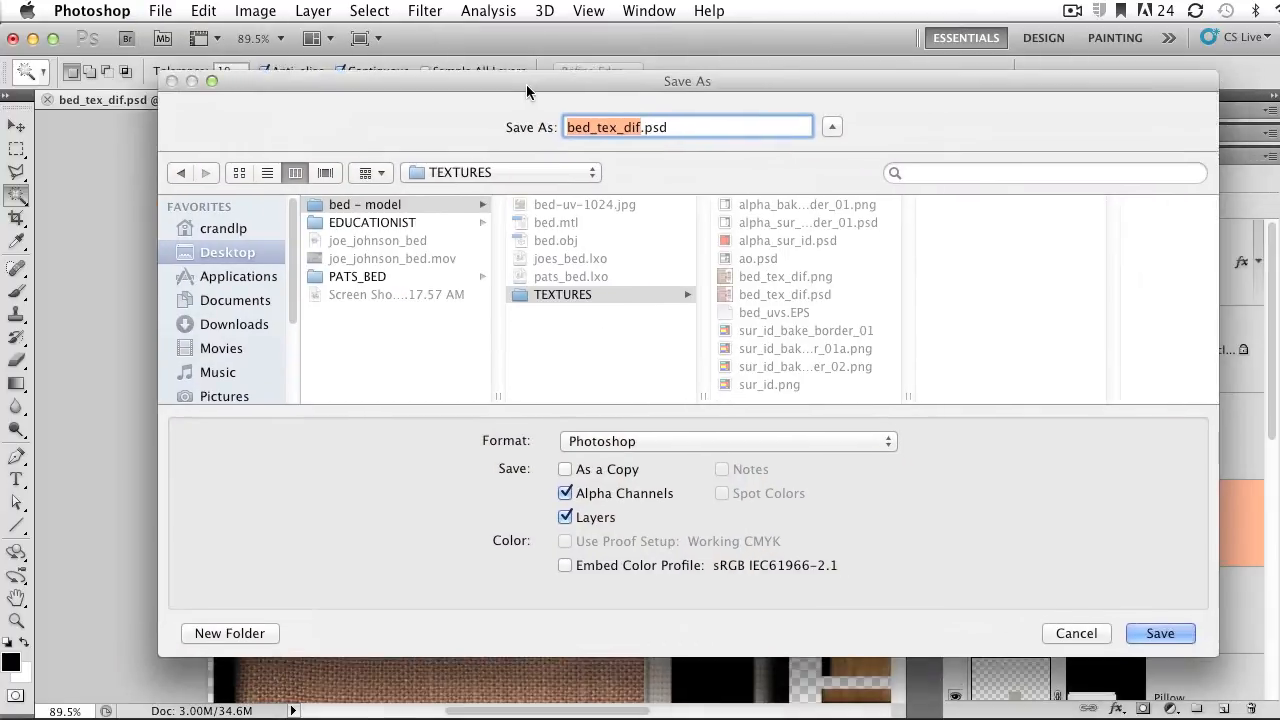
{"action": "left_click", "coordinate": [350, 279]}
{"action": "left_click", "coordinate": [597, 225]}
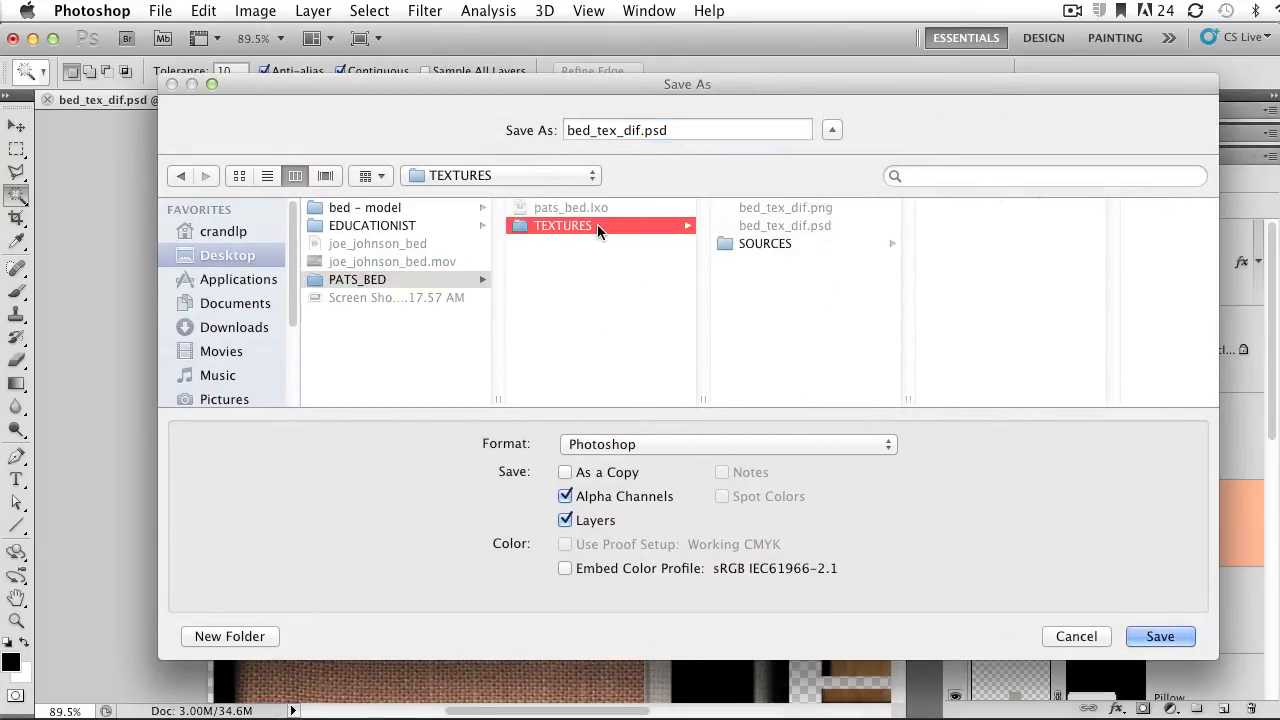
{"action": "left_click", "coordinate": [718, 444]}
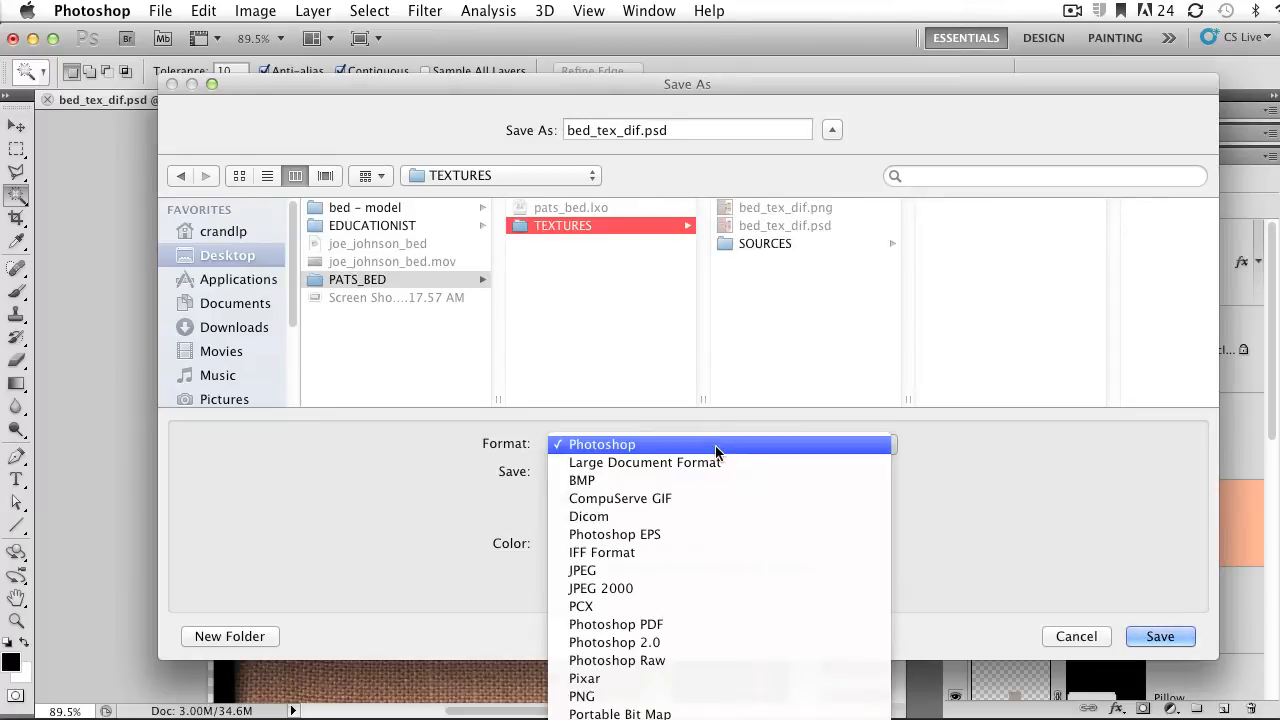
{"action": "left_click", "coordinate": [590, 696]}
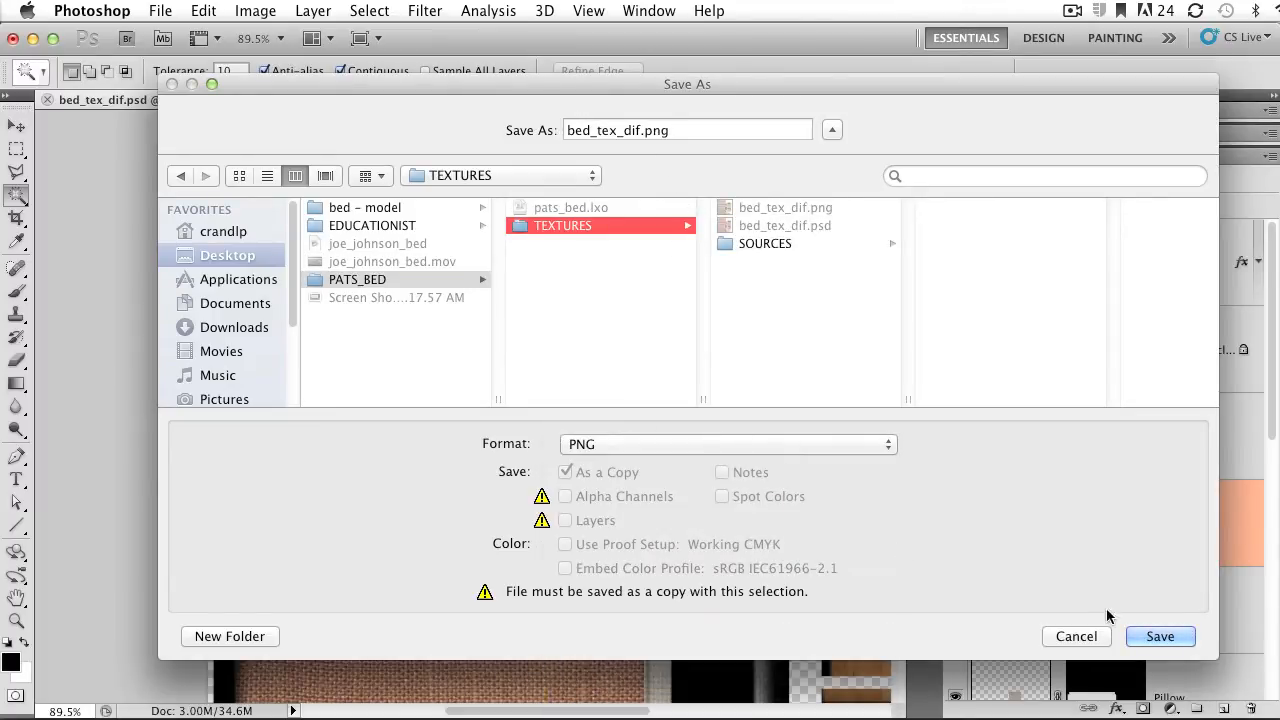
{"action": "left_click", "coordinate": [1155, 637]}
{"action": "left_click", "coordinate": [830, 218]}
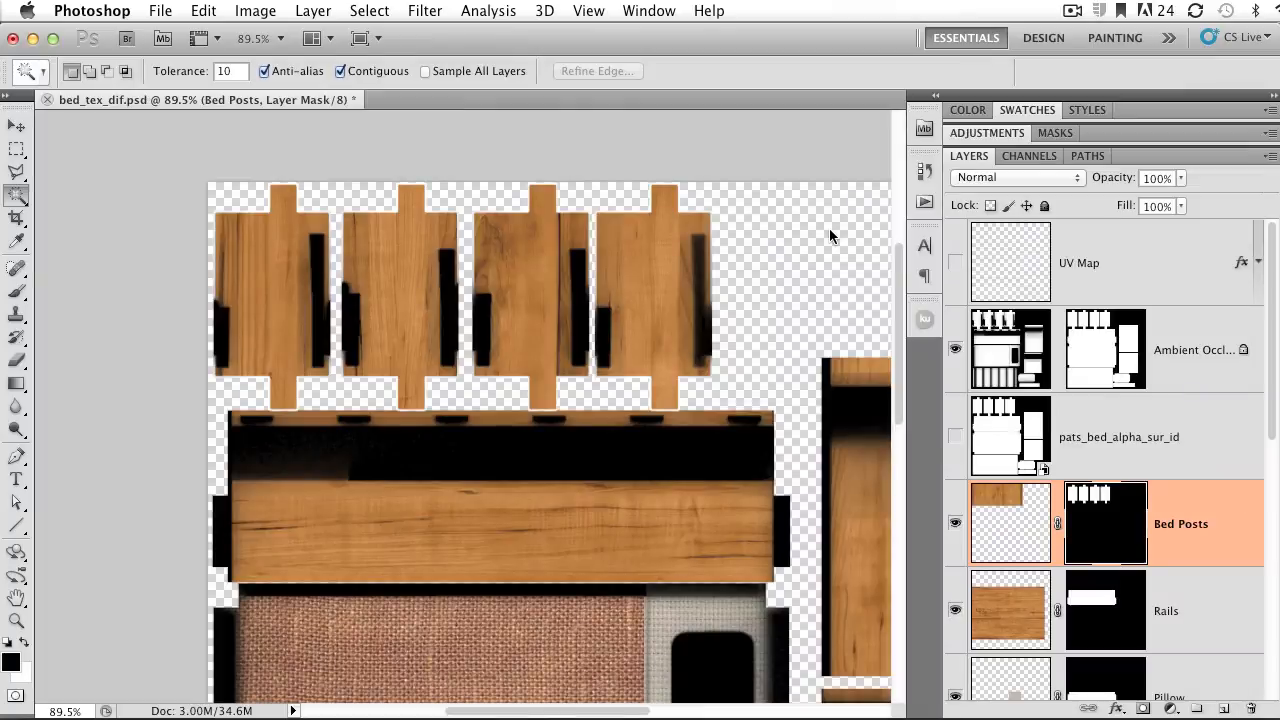
{"action": "left_click", "coordinate": [880, 368]}
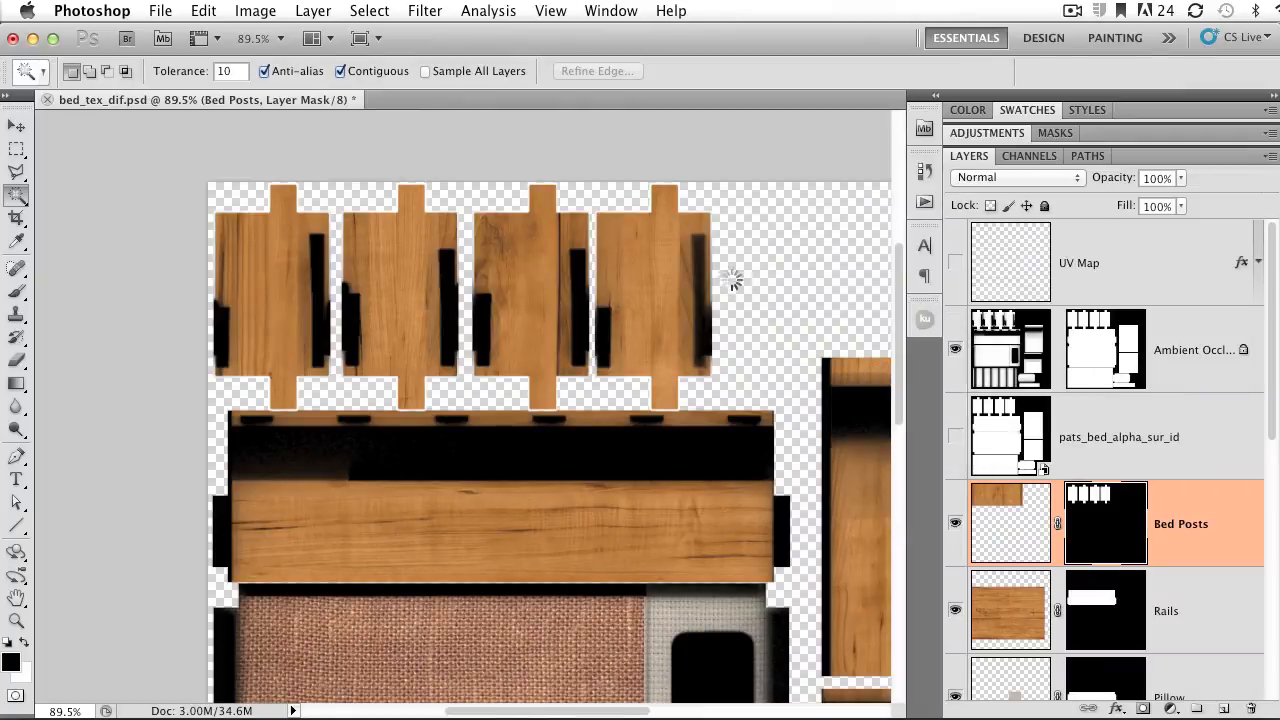
- Switch to modo, reload the changed bed_tex_dif.png image, and close the Bake and Preferences windows
{"action": "key", "text": "super+Tab"}
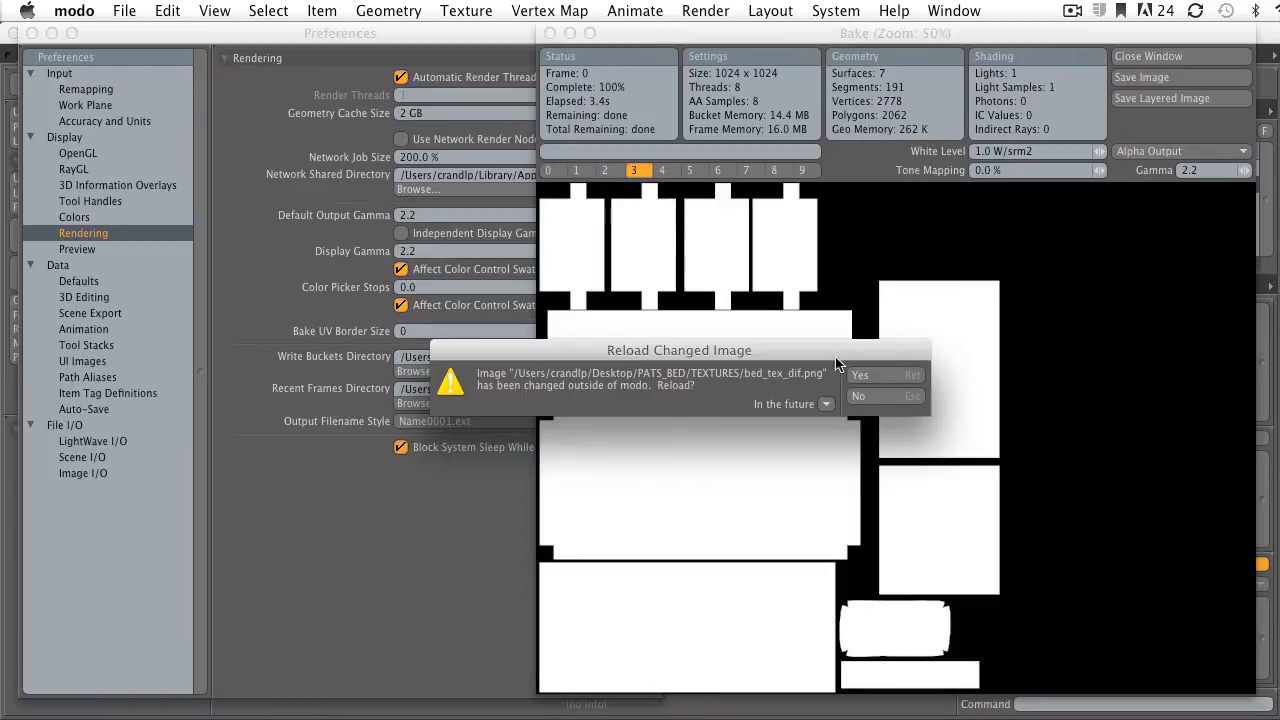
{"action": "left_click_drag", "start_coordinate": [638, 355], "coordinate": [611, 335]}
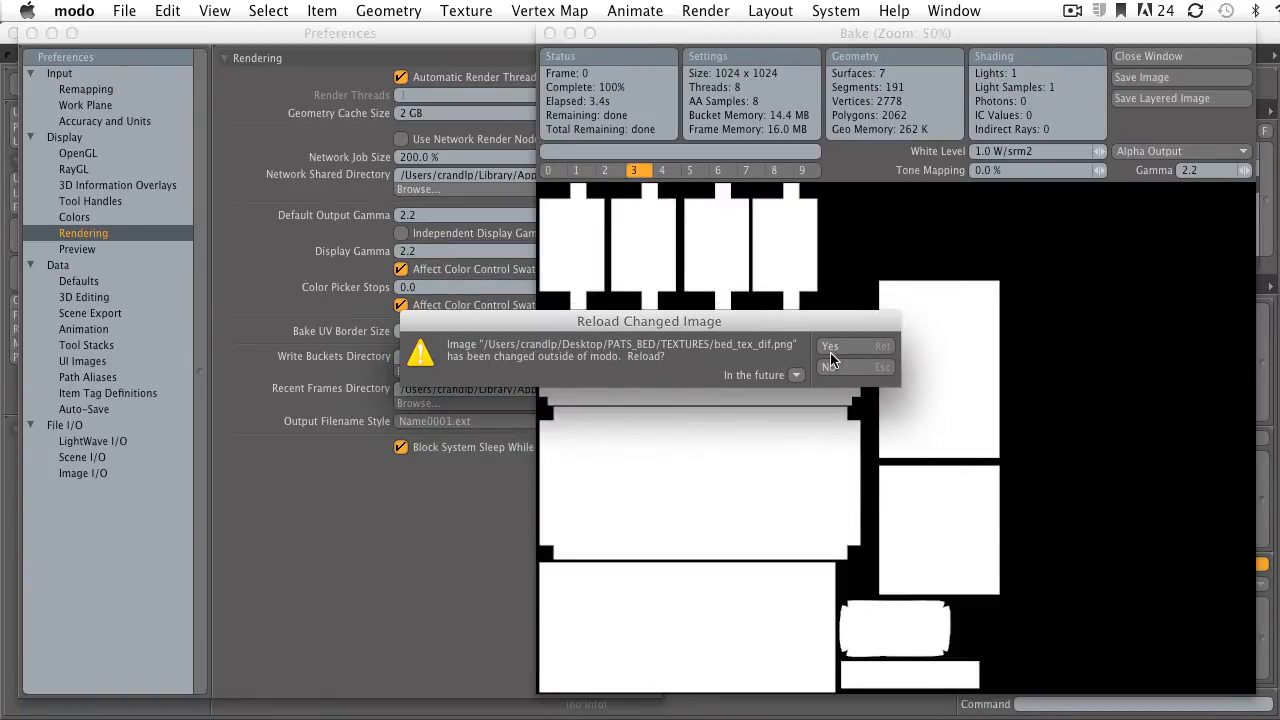
{"action": "left_click", "coordinate": [864, 348]}
{"action": "left_click", "coordinate": [549, 34]}
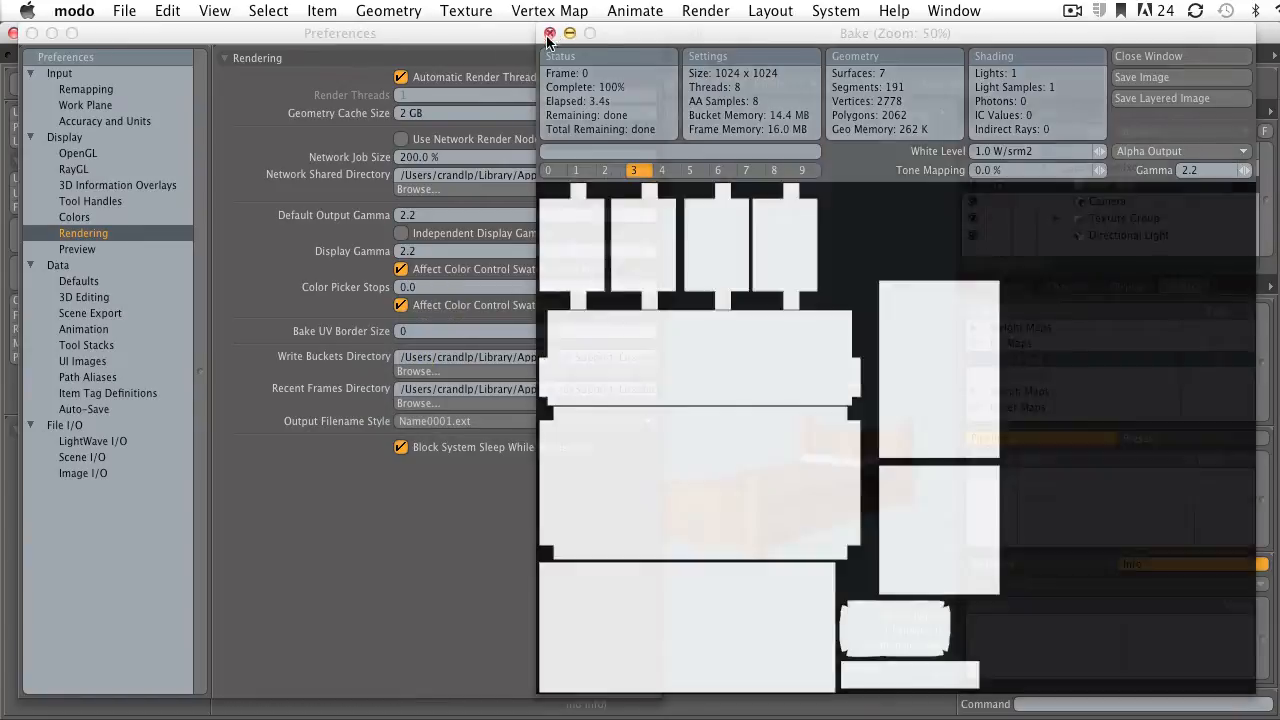
{"action": "left_click", "coordinate": [34, 35]}
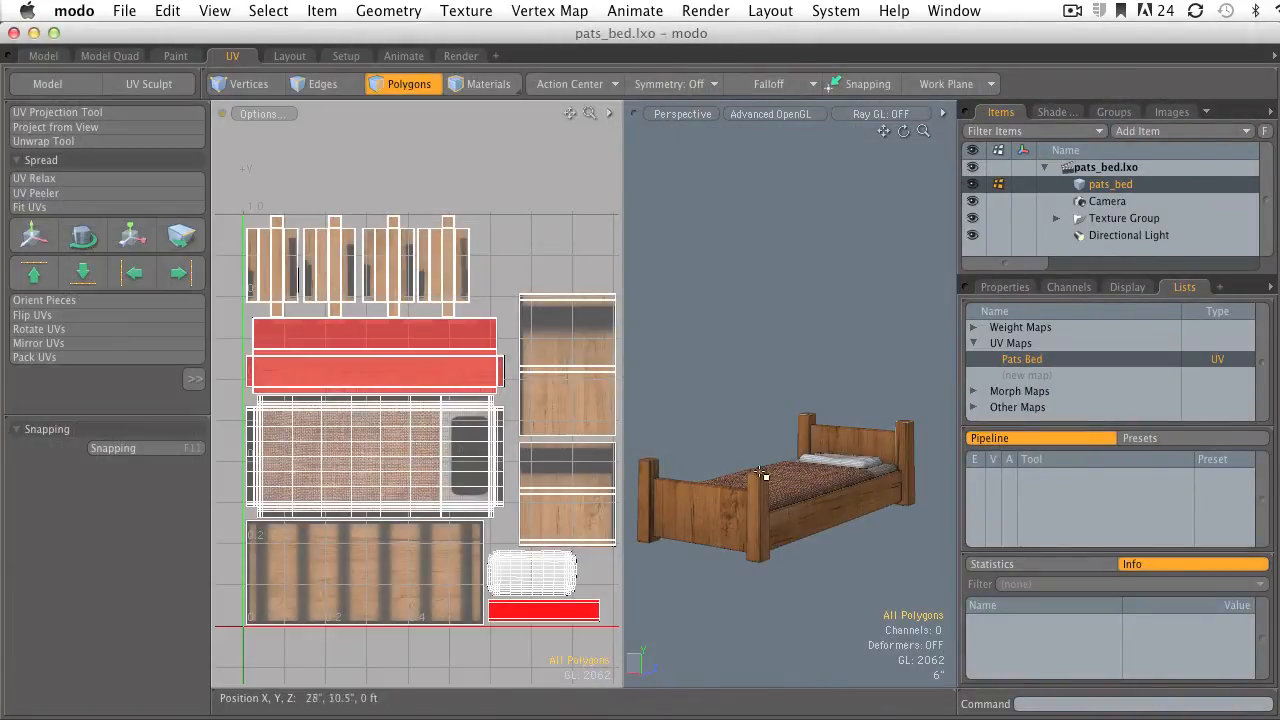
- Maximize the perspective view of the bed and frame a corner bed post
{"action": "left_click_drag", "start_coordinate": [903, 430], "coordinate": [790, 428], "text": "alt+shift"}
{"action": "left_click_drag", "start_coordinate": [790, 428], "coordinate": [856, 428], "text": "ctrl+alt"}
{"action": "left_click_drag", "start_coordinate": [760, 390], "coordinate": [828, 366], "text": "alt+shift"}
{"action": "key", "text": "0"}
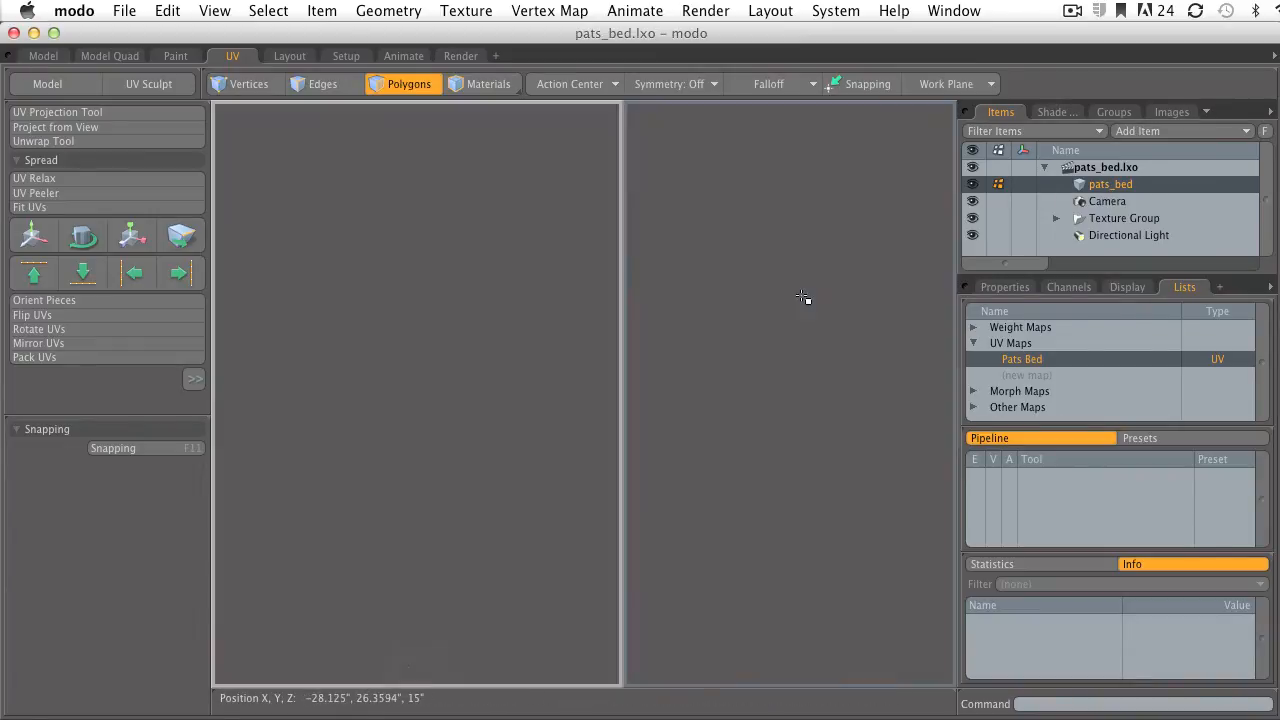
{"action": "left_click_drag", "start_coordinate": [769, 315], "coordinate": [800, 409], "text": "alt"}
{"action": "left_click_drag", "start_coordinate": [432, 374], "coordinate": [463, 374], "text": "alt+shift"}
{"action": "double_click", "coordinate": [462, 375]}
{"action": "key", "text": "shift+a"}
- Examine the texture along the rounded top and vertical edges of the bed posts from several sides
{"action": "left_click_drag", "start_coordinate": [603, 300], "coordinate": [636, 312], "text": "alt"}
{"action": "left_click_drag", "start_coordinate": [590, 262], "coordinate": [668, 400], "text": "alt+shift"}
{"action": "left_click_drag", "start_coordinate": [620, 385], "coordinate": [700, 433], "text": "alt+shift"}
{"action": "left_click_drag", "start_coordinate": [700, 433], "coordinate": [619, 406], "text": "ctrl+alt"}
{"action": "left_click_drag", "start_coordinate": [619, 406], "coordinate": [602, 372], "text": "alt"}
{"action": "left_click", "coordinate": [783, 288]}
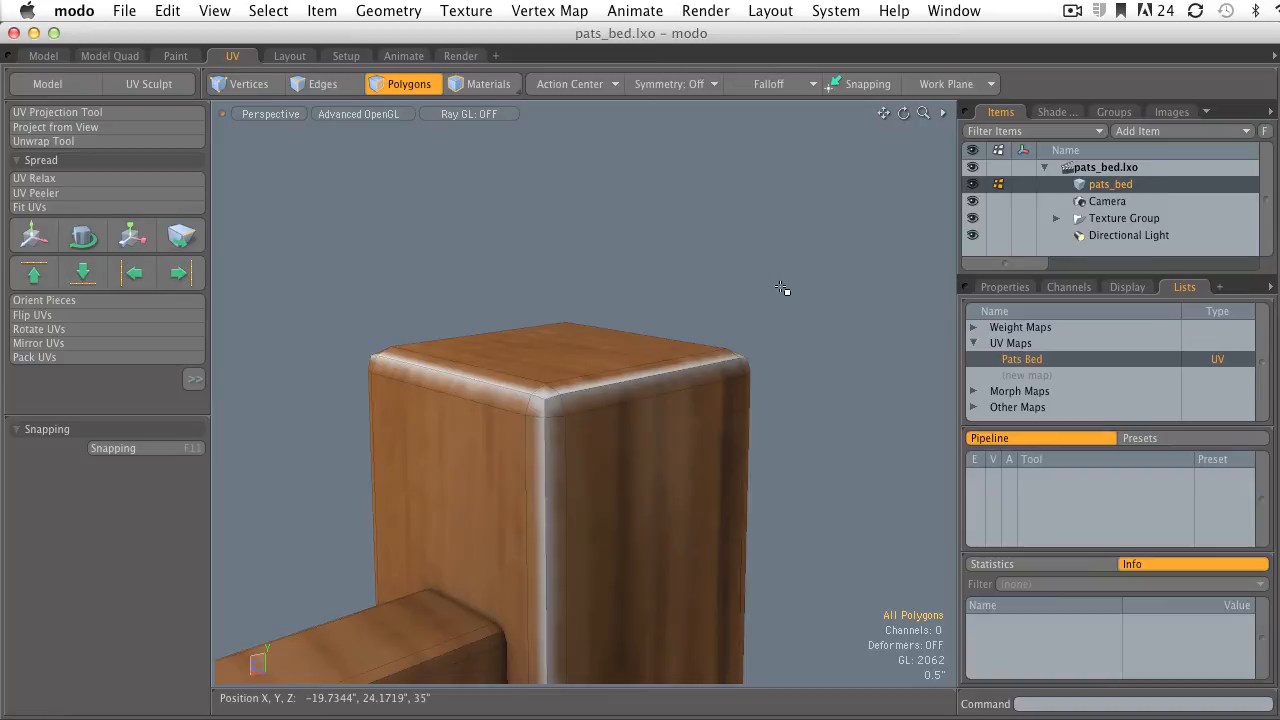
{"action": "left_click_drag", "start_coordinate": [509, 380], "coordinate": [811, 354], "text": "alt"}
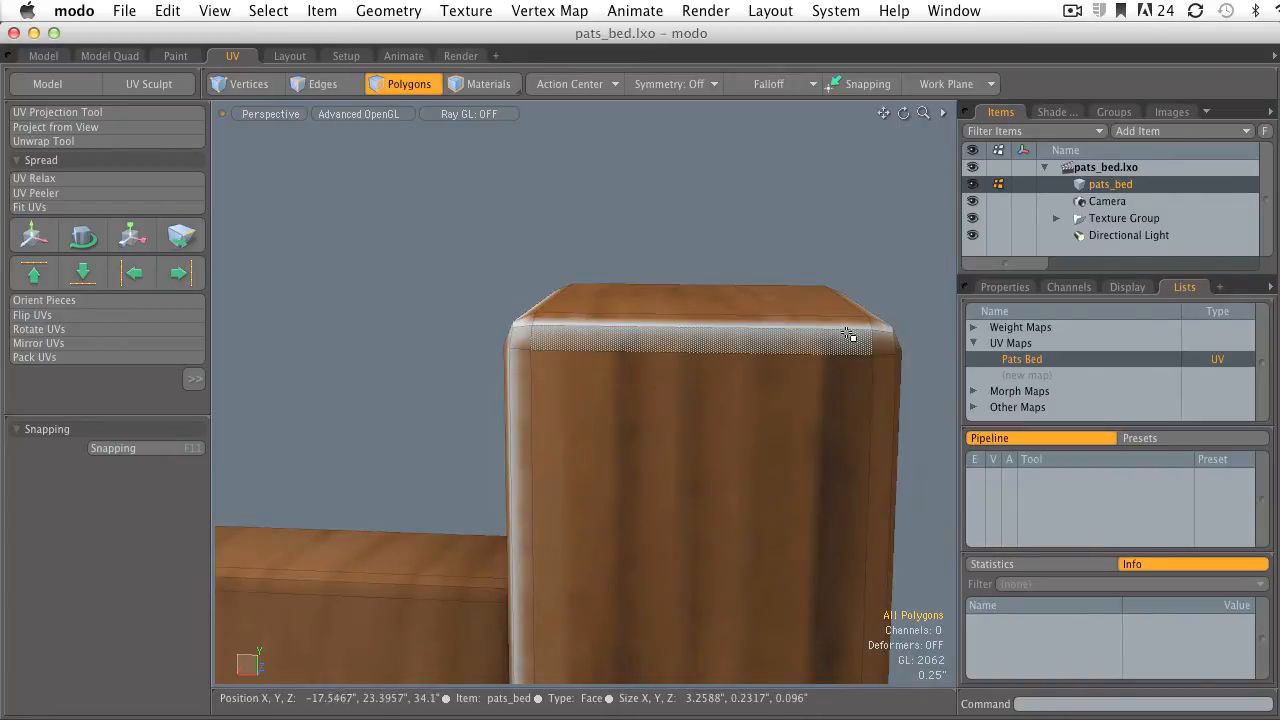
{"action": "left_click_drag", "start_coordinate": [677, 340], "coordinate": [380, 397], "text": "alt"}
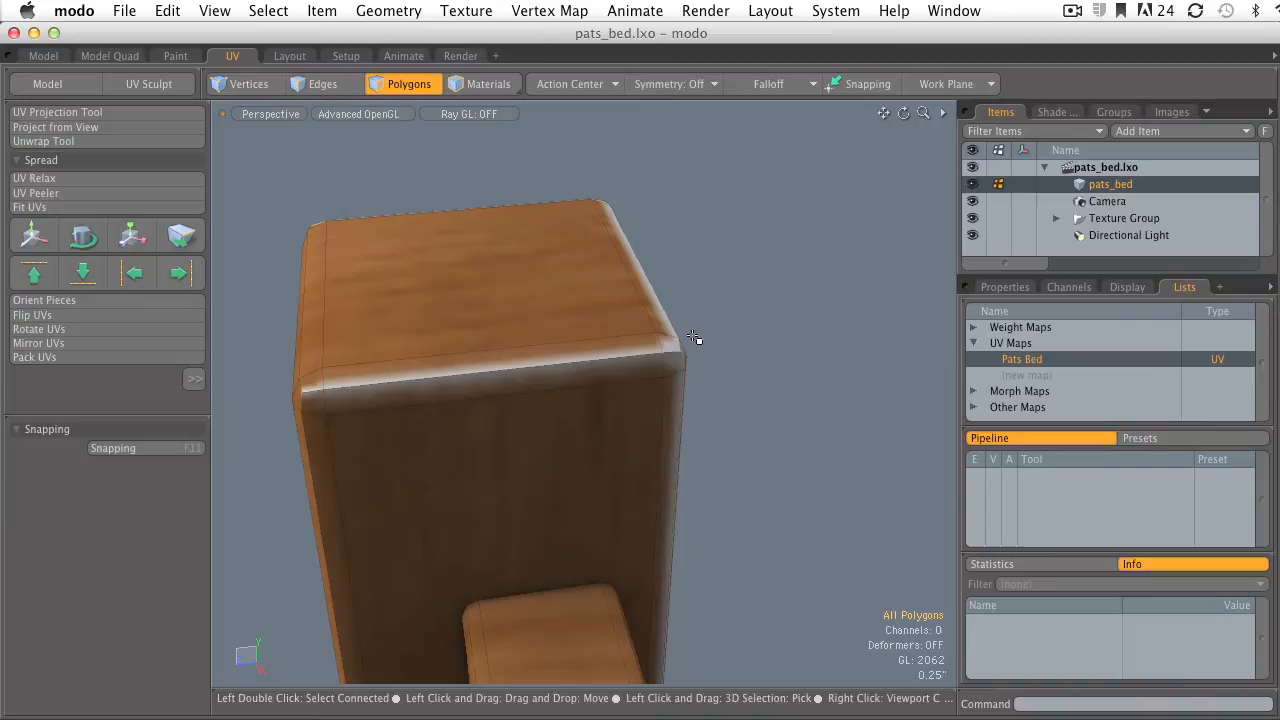
{"action": "left_click_drag", "start_coordinate": [766, 374], "coordinate": [360, 309], "text": "alt"}
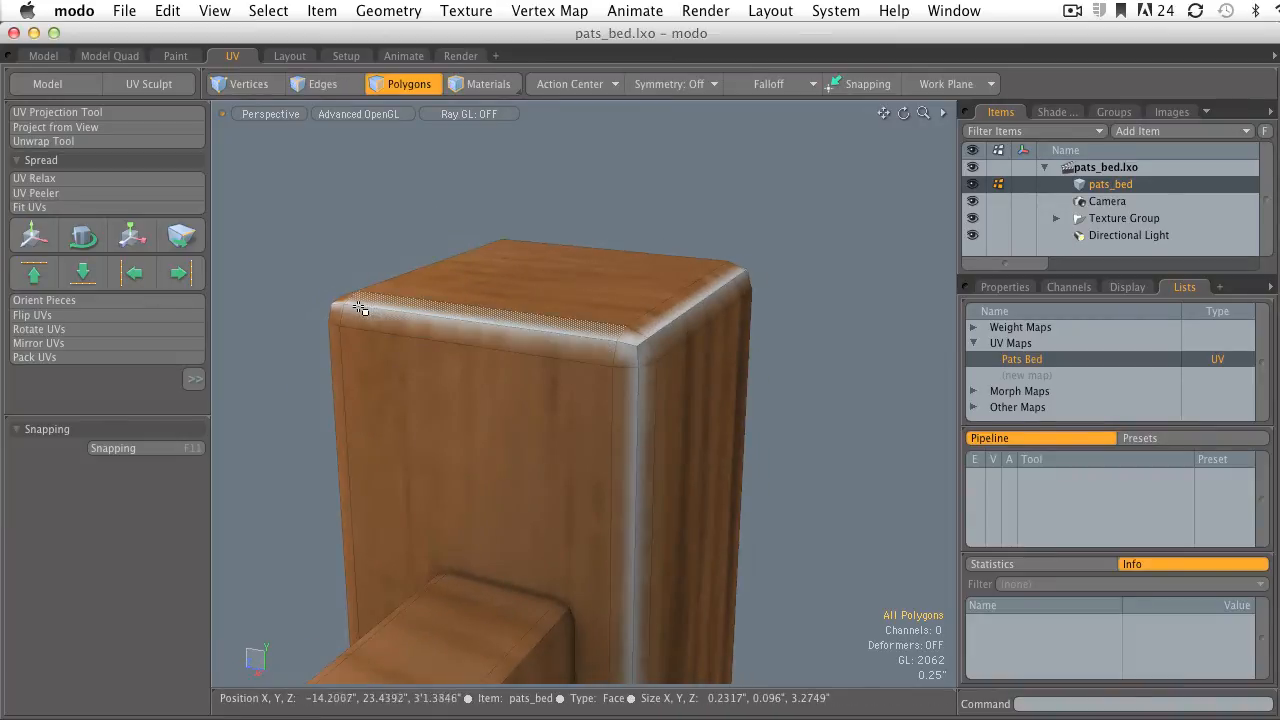
{"action": "left_click_drag", "start_coordinate": [631, 354], "coordinate": [618, 566], "text": "alt"}
{"action": "key", "text": "3"}
{"action": "left_click_drag", "start_coordinate": [686, 509], "coordinate": [660, 399], "text": "alt"}
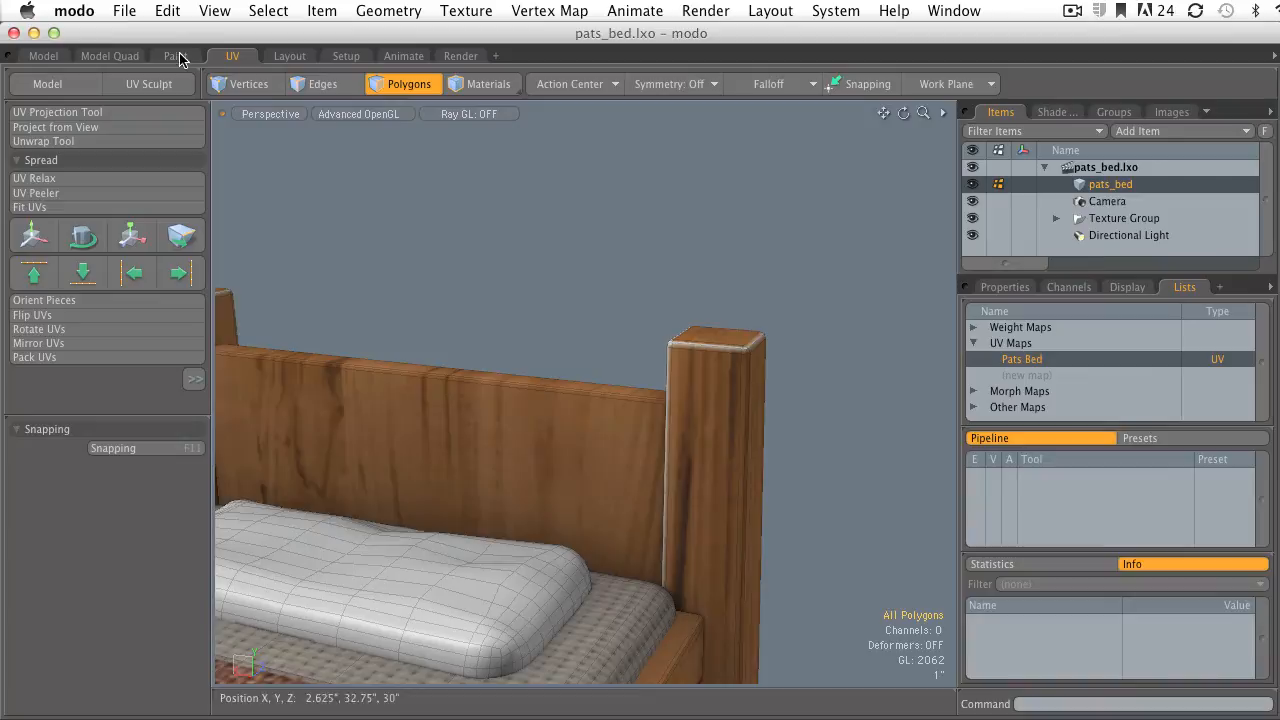
- Change the Bake UV Border Size in modo's rendering preferences and close the preferences
{"action": "left_click", "coordinate": [78, 11]}
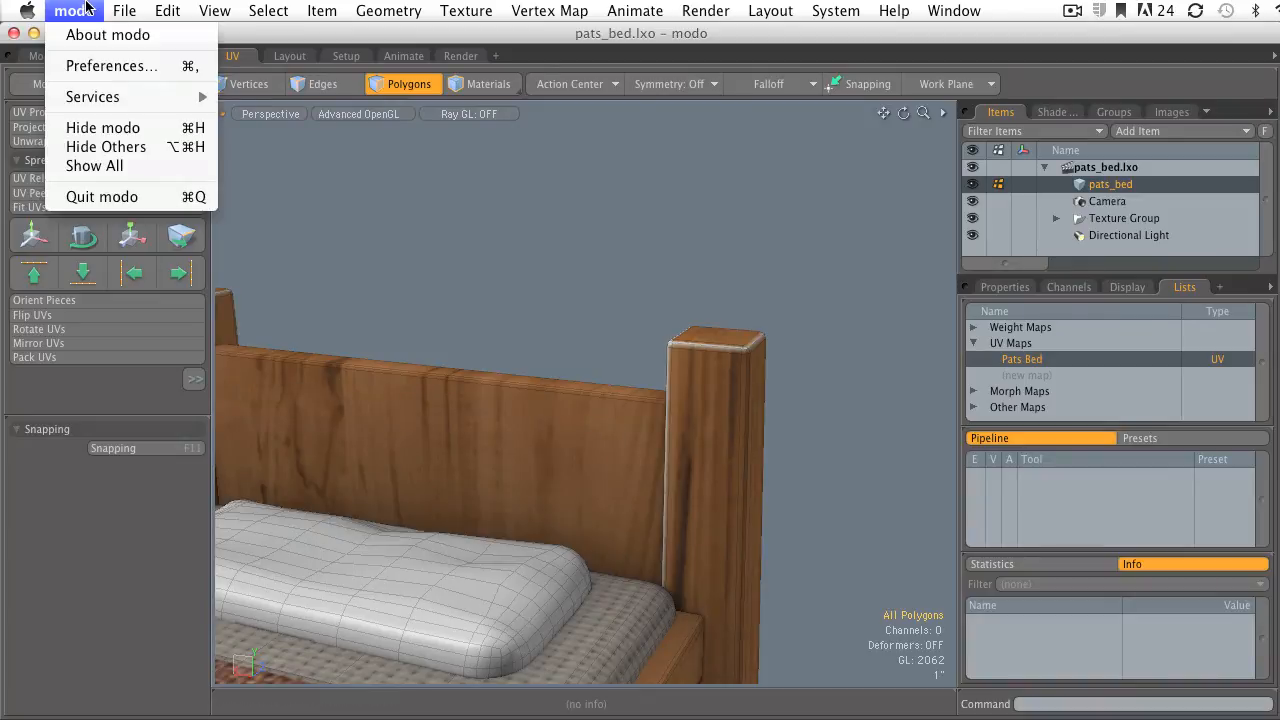
{"action": "left_click", "coordinate": [106, 66]}
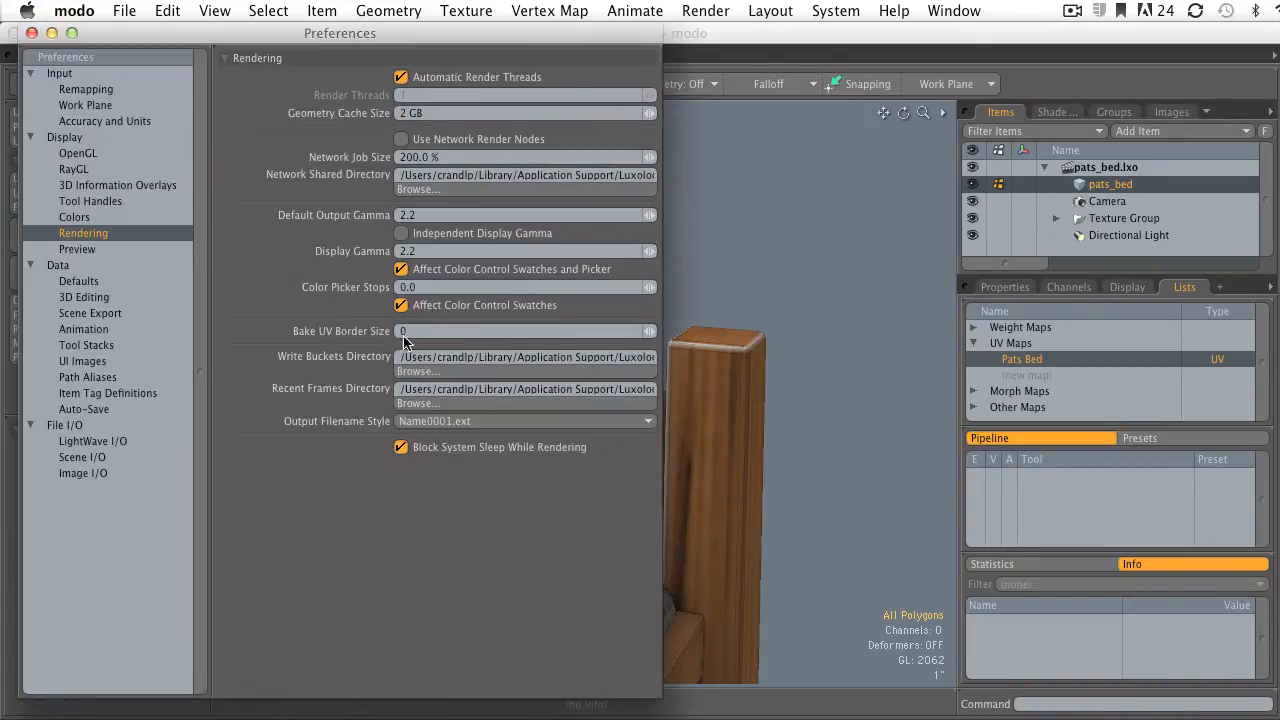
{"action": "left_click", "coordinate": [412, 334]}
{"action": "left_click", "coordinate": [31, 33]}
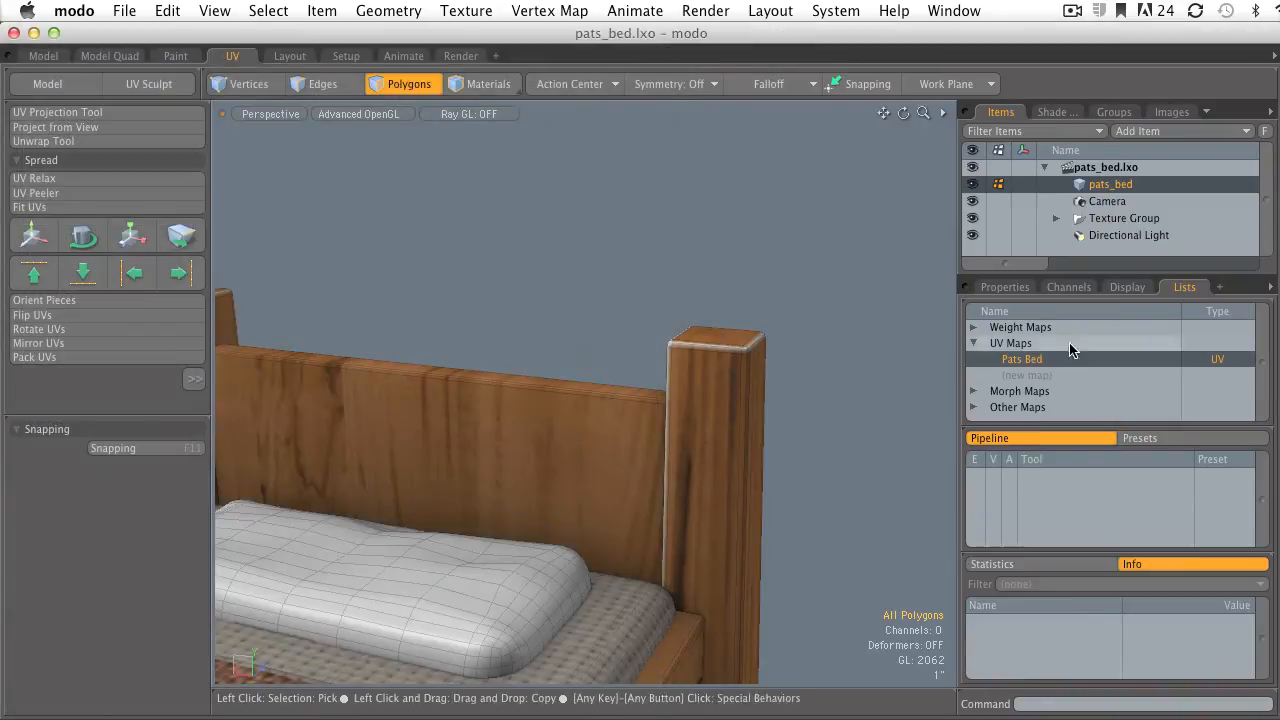
- Bake the bed to render outputs and save the layered image as pats_bed_alpha_sur_id_1.psd in the SOURCES folder
{"action": "left_click", "coordinate": [705, 11]}
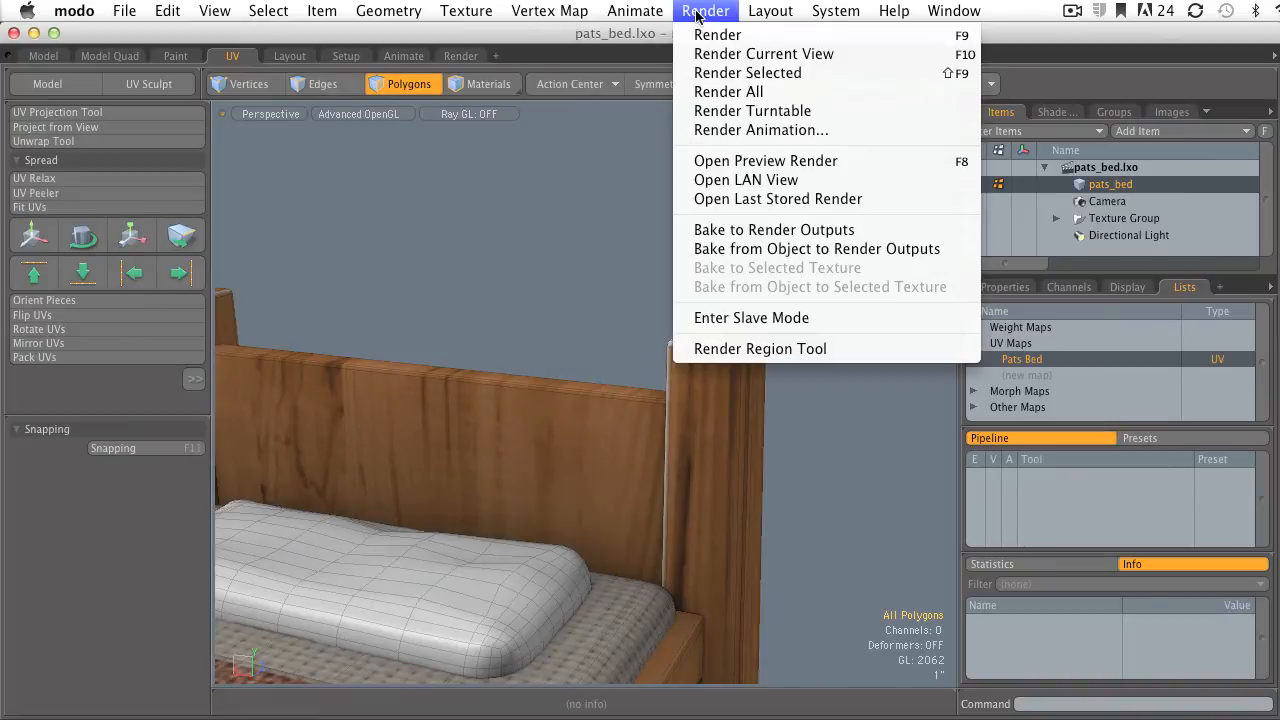
{"action": "left_click", "coordinate": [700, 230]}
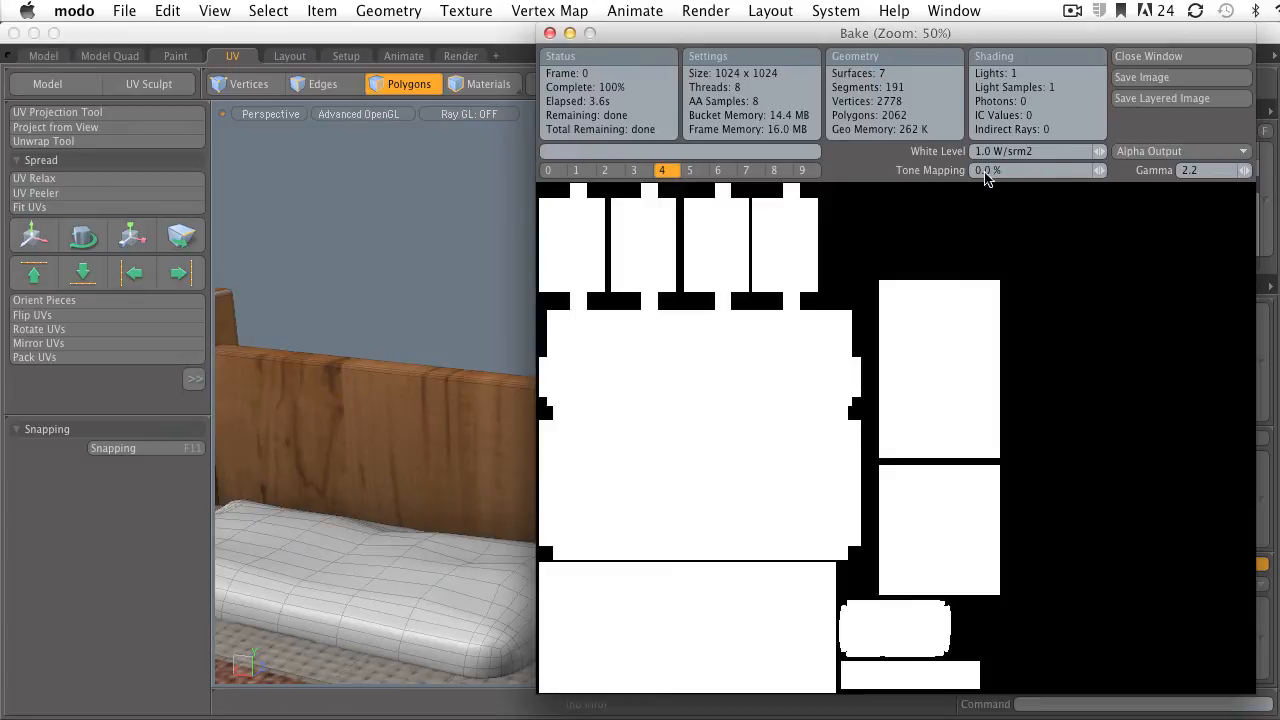
{"action": "left_click", "coordinate": [1160, 98]}
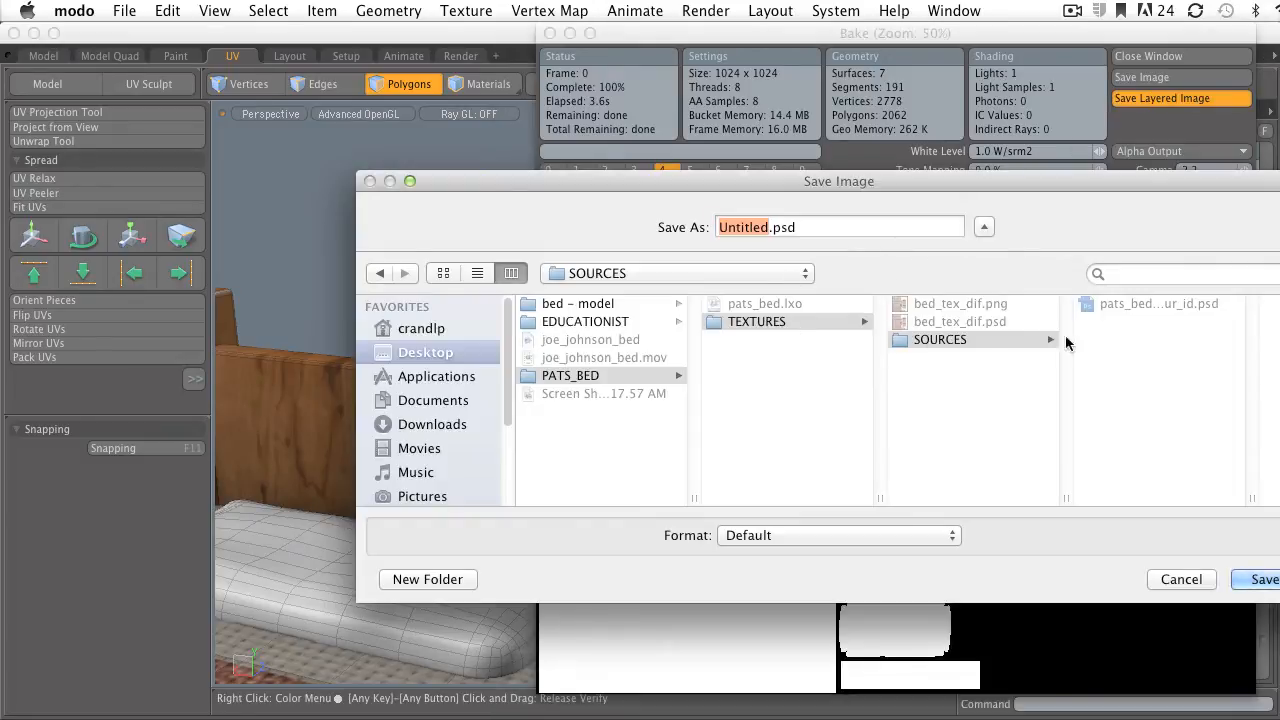
{"action": "left_click", "coordinate": [1150, 303]}
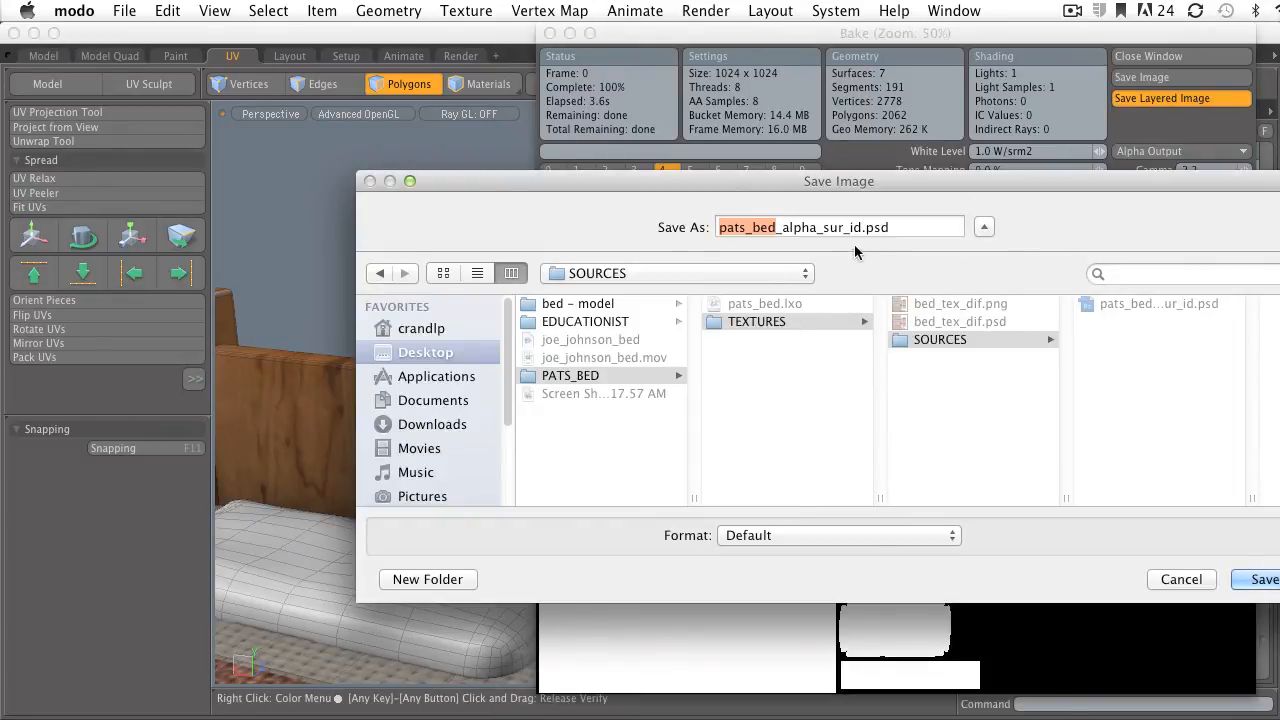
{"action": "left_click", "coordinate": [863, 227]}
{"action": "type", "text": "_"}
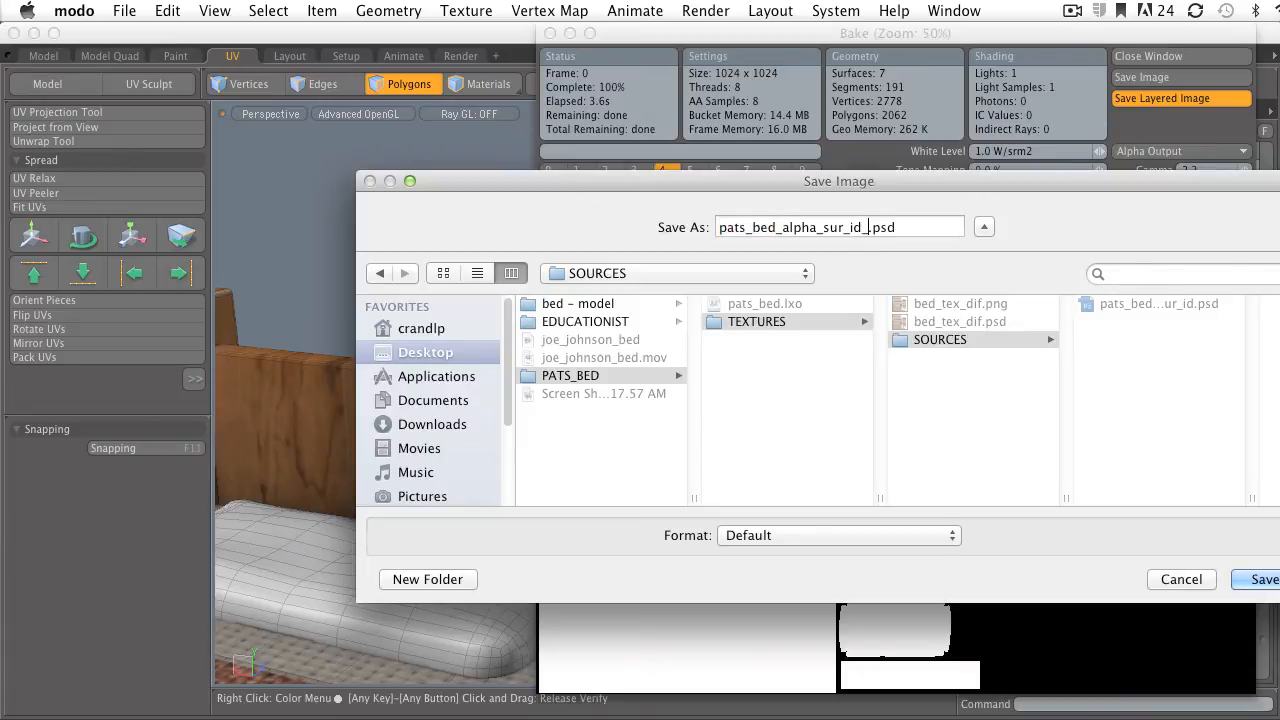
{"action": "type", "text": "1"}
{"action": "left_click", "coordinate": [1261, 579]}
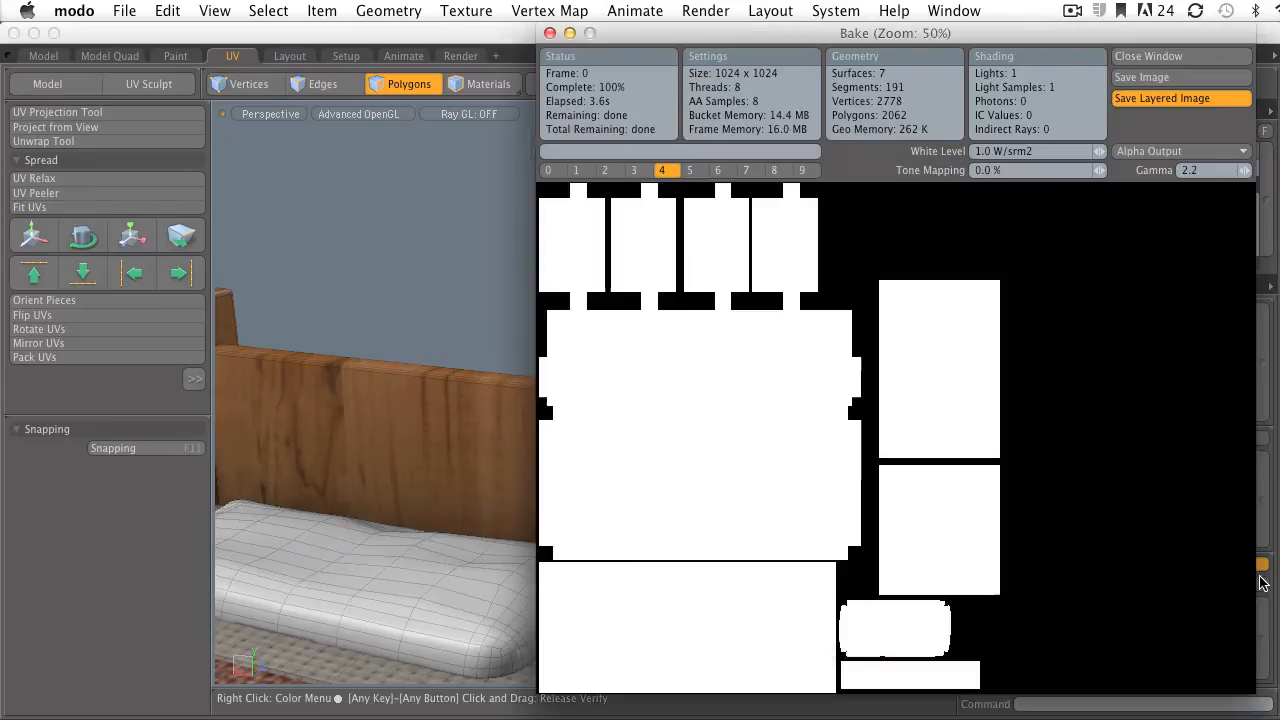
- Switch to Photoshop and open pats_bed_alpha_sur_id_1.psd from the SOURCES folder
{"action": "key", "text": "super+Tab"}
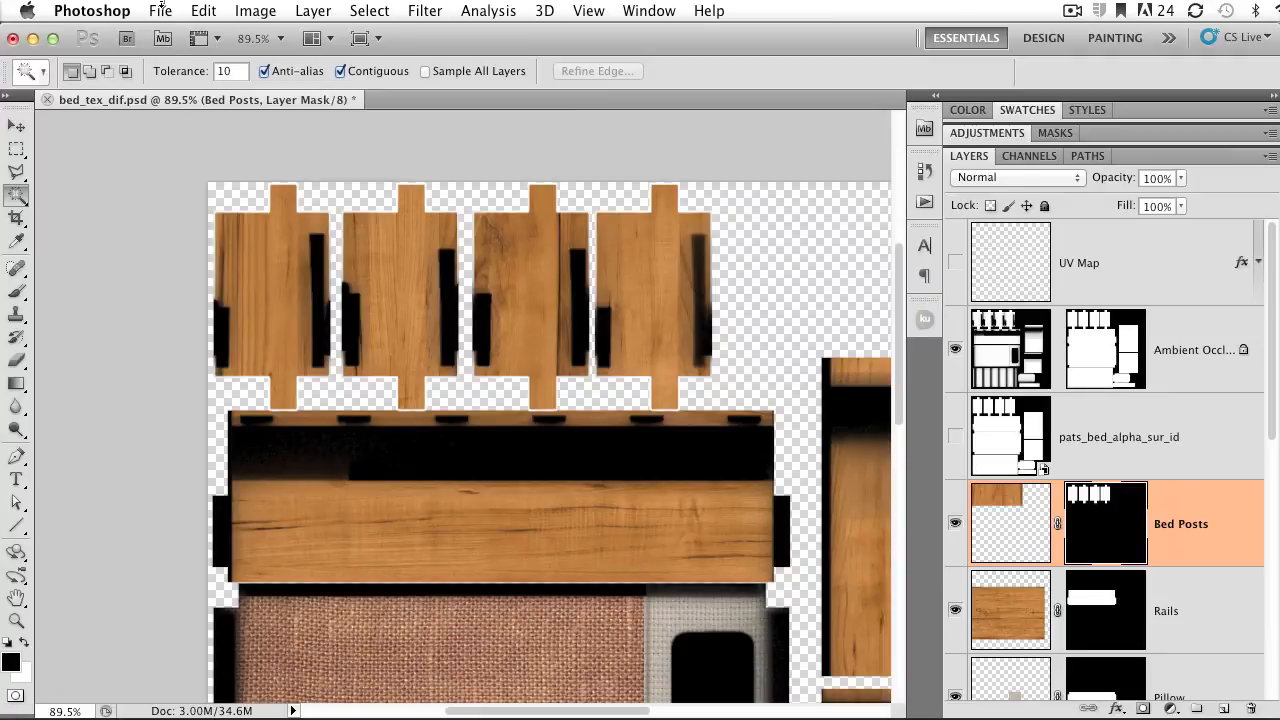
{"action": "left_click", "coordinate": [160, 10]}
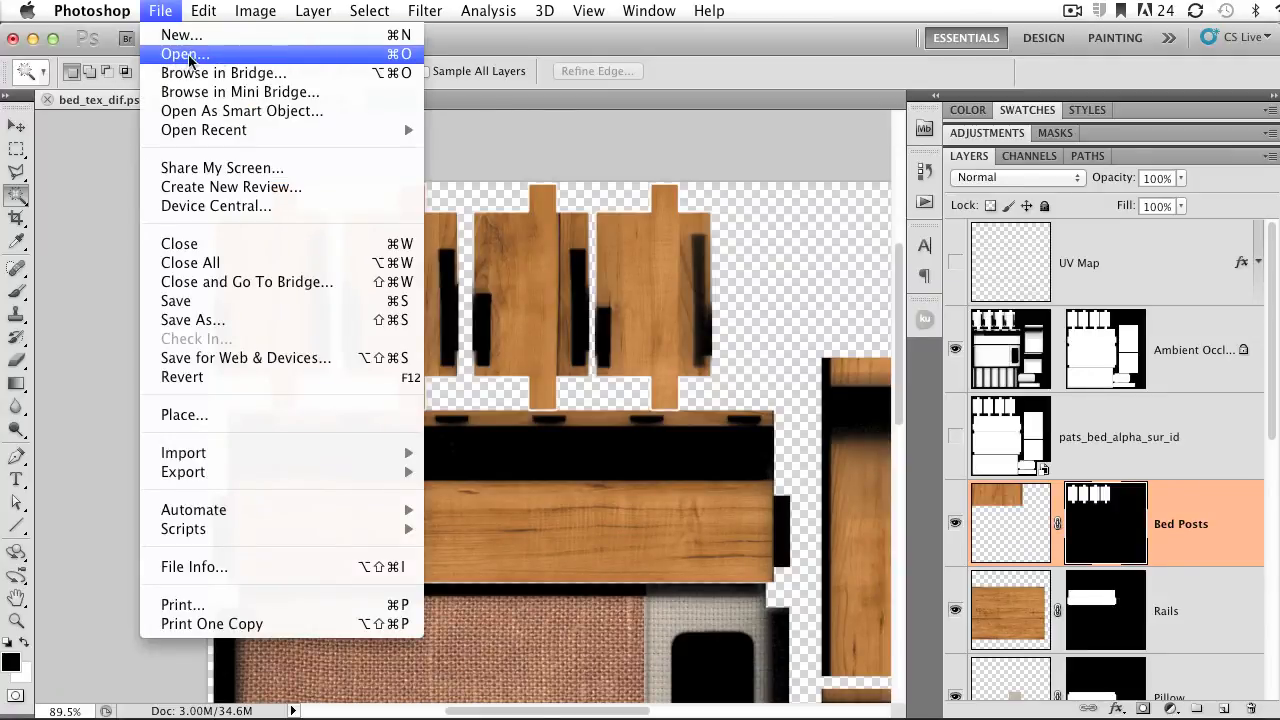
{"action": "left_click", "coordinate": [188, 56]}
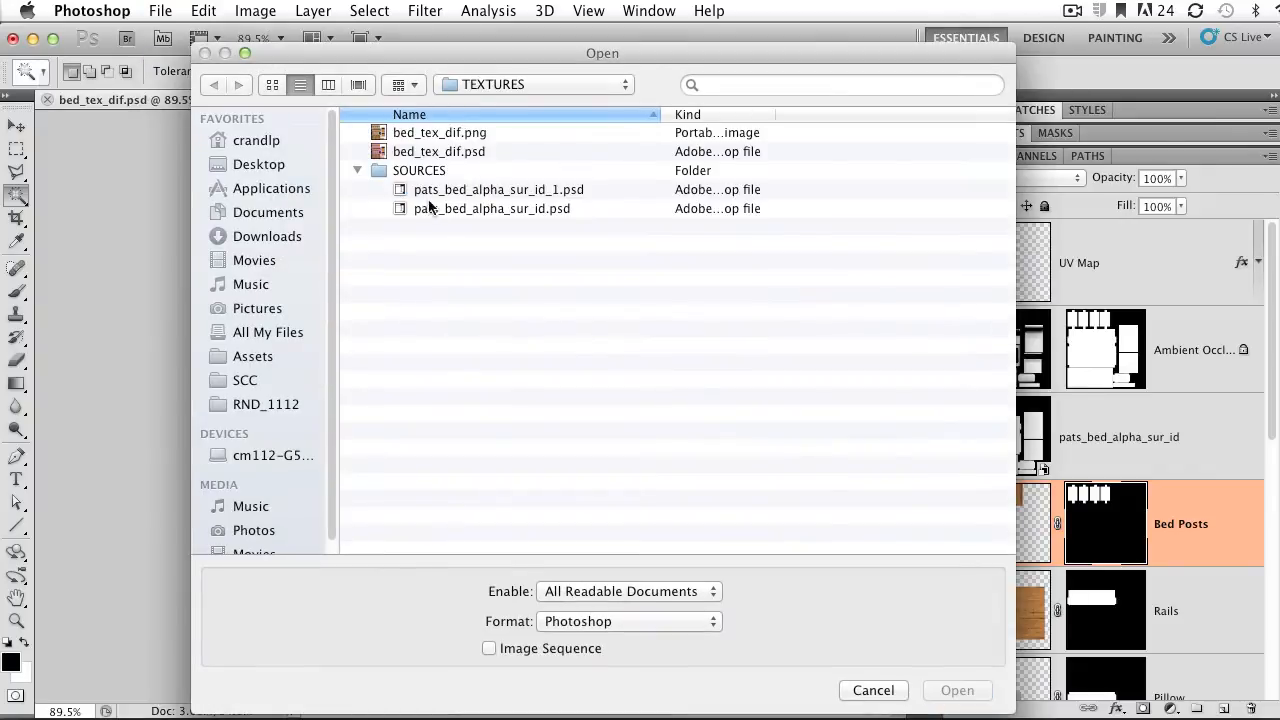
{"action": "double_click", "coordinate": [510, 190]}
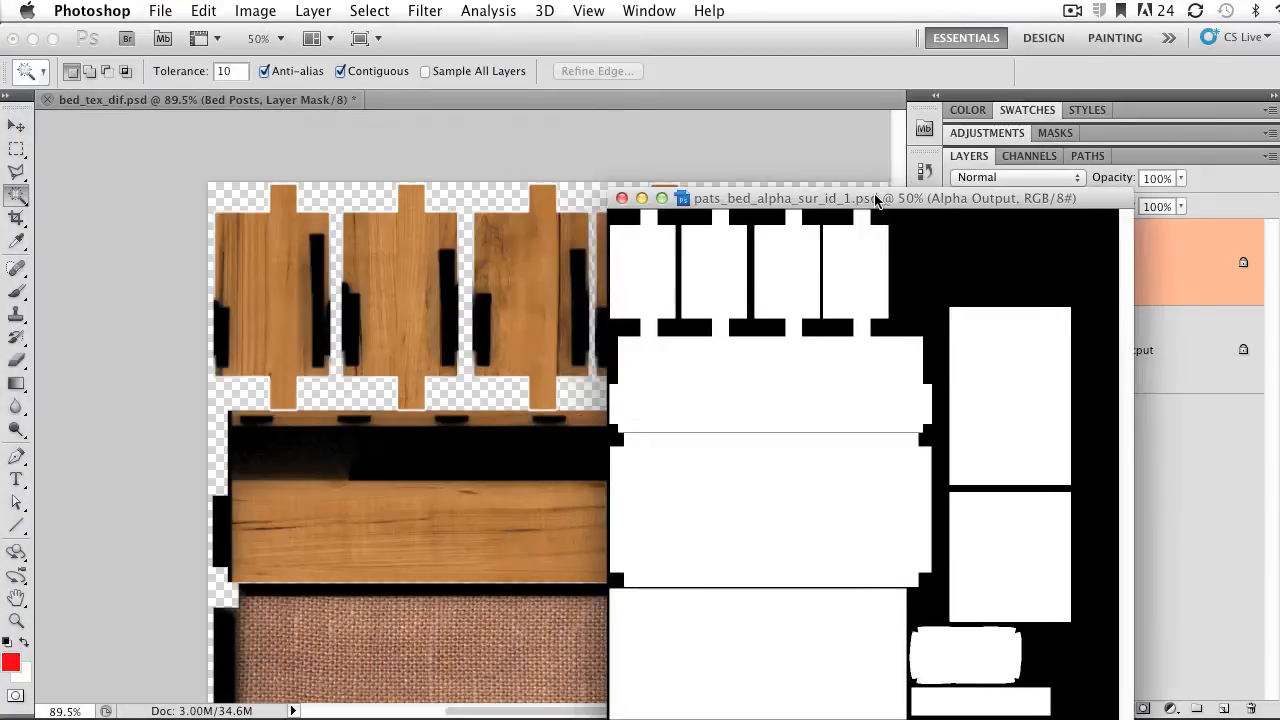
- Copy the Alpha Output layer from pats_bed_alpha_sur_id_1.psd into bed_tex_dif.psd, directly above the Bed Posts layer
{"action": "left_click_drag", "start_coordinate": [876, 200], "coordinate": [745, 128]}
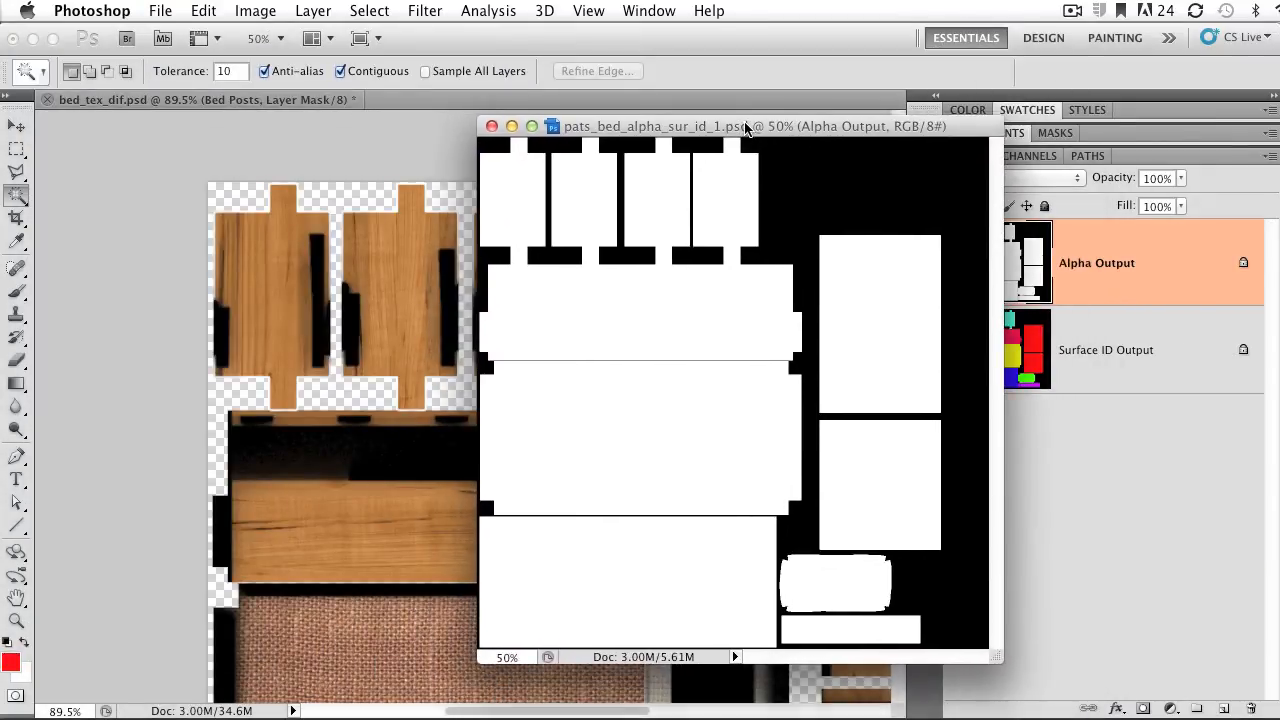
{"action": "left_click_drag", "start_coordinate": [872, 136], "coordinate": [827, 148]}
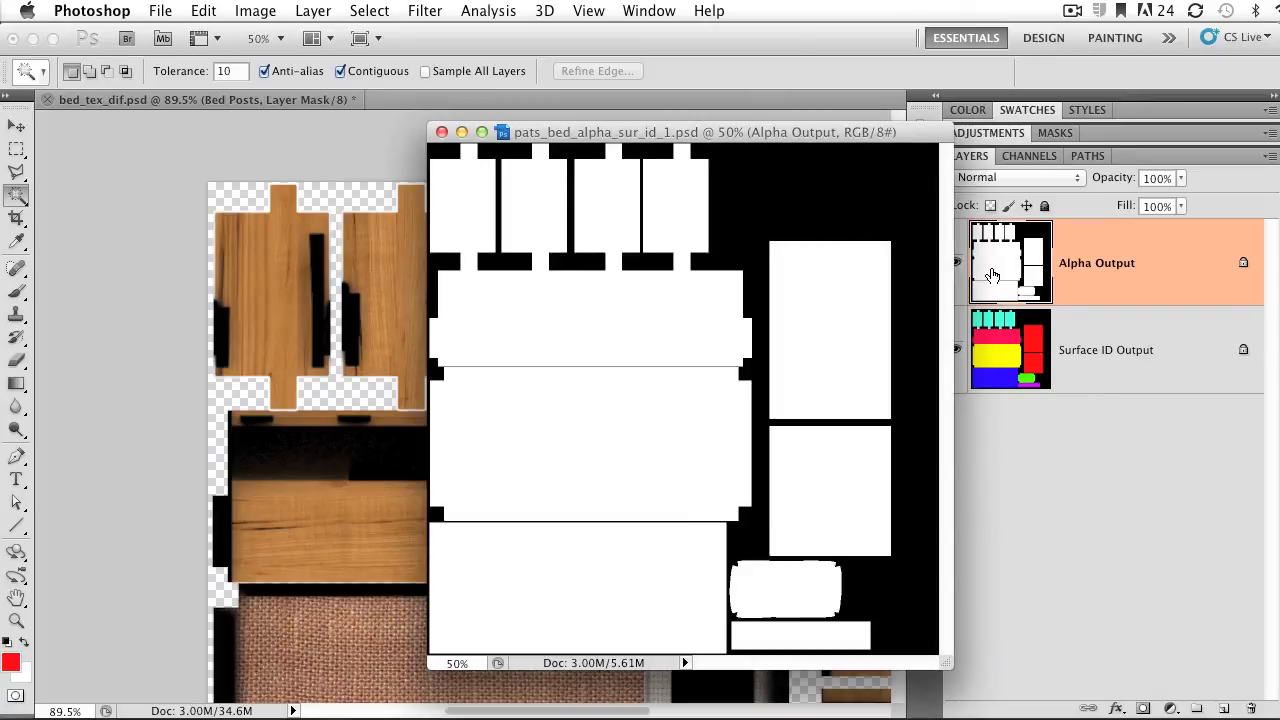
{"action": "left_click_drag", "start_coordinate": [992, 275], "coordinate": [306, 318]}
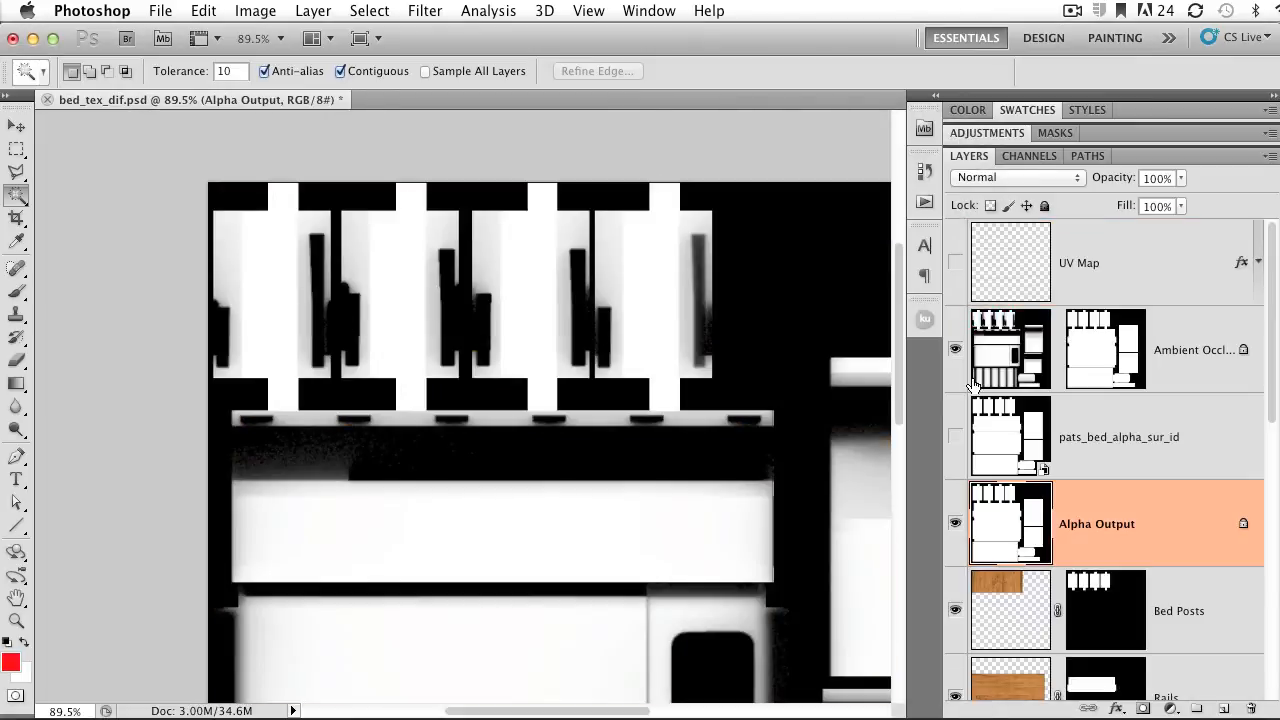
{"action": "scroll", "coordinate": [1125, 450], "scroll_direction": "down", "scroll_amount": 2}
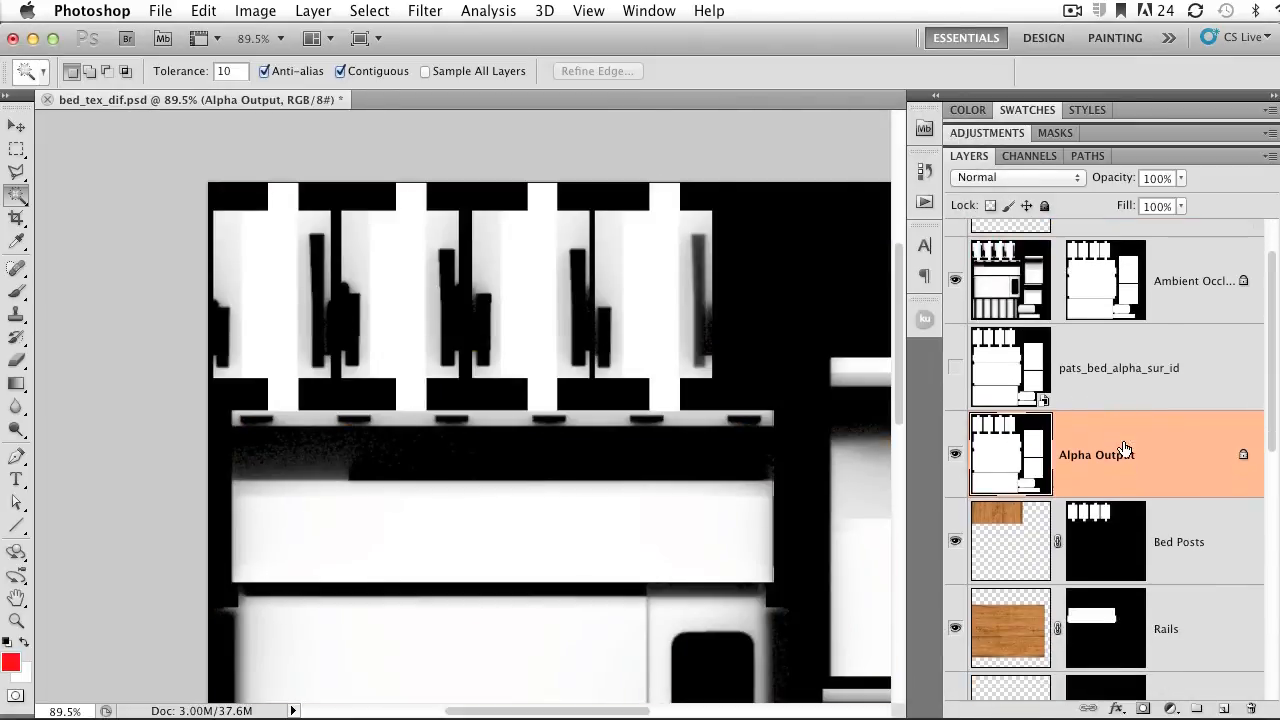
{"action": "scroll", "coordinate": [1125, 450], "scroll_direction": "down", "scroll_amount": 3}
{"action": "scroll", "coordinate": [1125, 447], "scroll_direction": "up", "scroll_amount": 2}
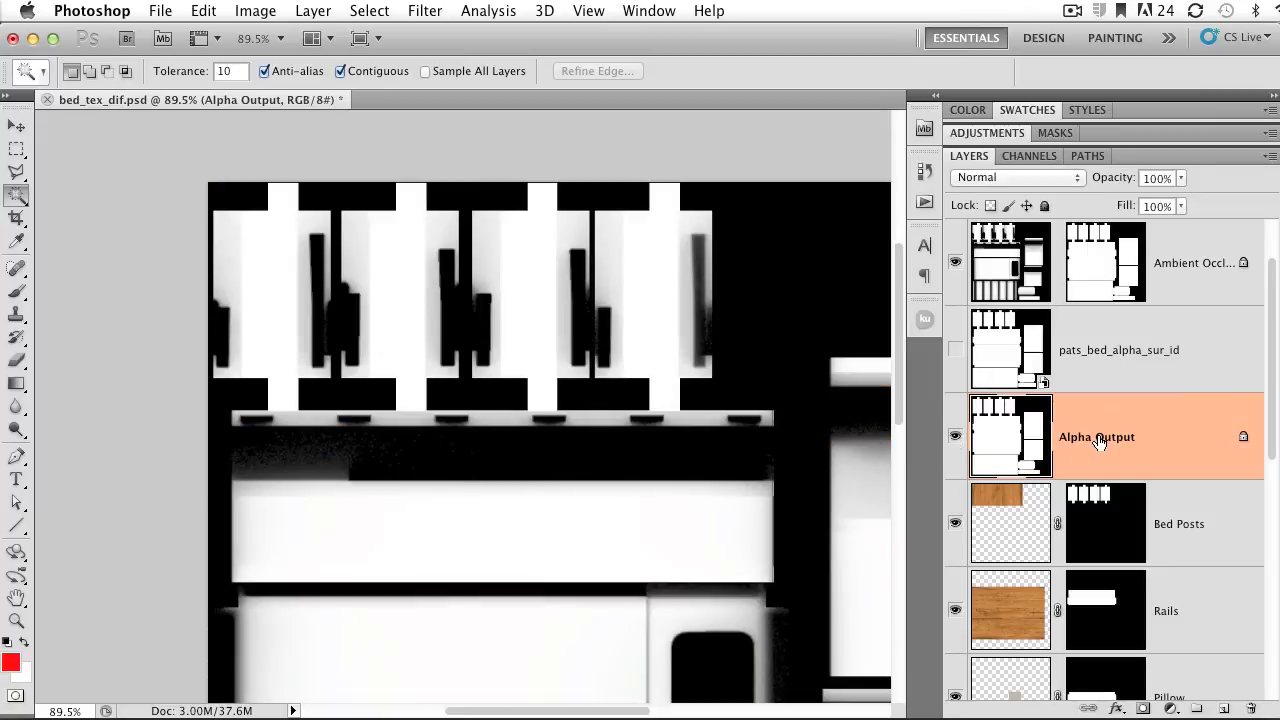
- Rename the Alpha Output layer as Alpha Output 1
{"action": "double_click", "coordinate": [1097, 437]}
{"action": "key", "text": "Right"}
{"action": "type", "text": "1"}
{"action": "key", "text": "Return"}
- Delete the old pats_bed_alpha_sur_id layer and hide the Ambient Occlusion layer
{"action": "scroll", "coordinate": [1090, 446], "scroll_direction": "up", "scroll_amount": 2}
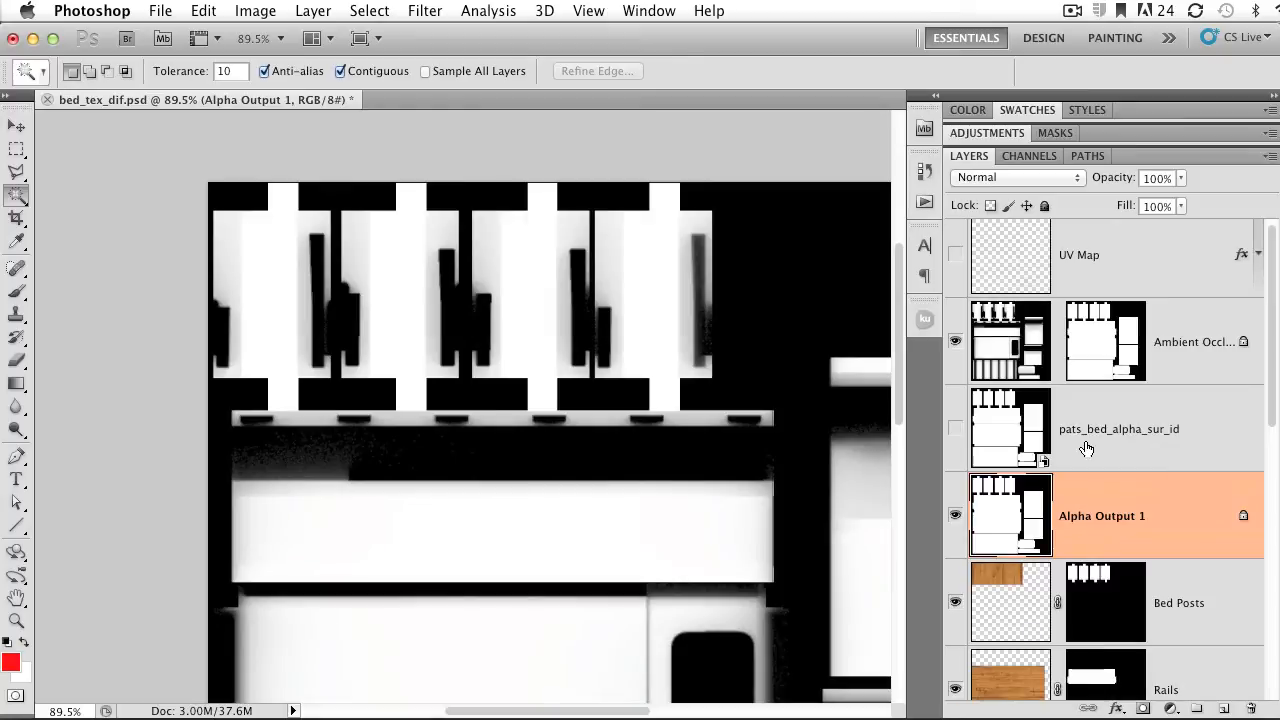
{"action": "left_click", "coordinate": [994, 430]}
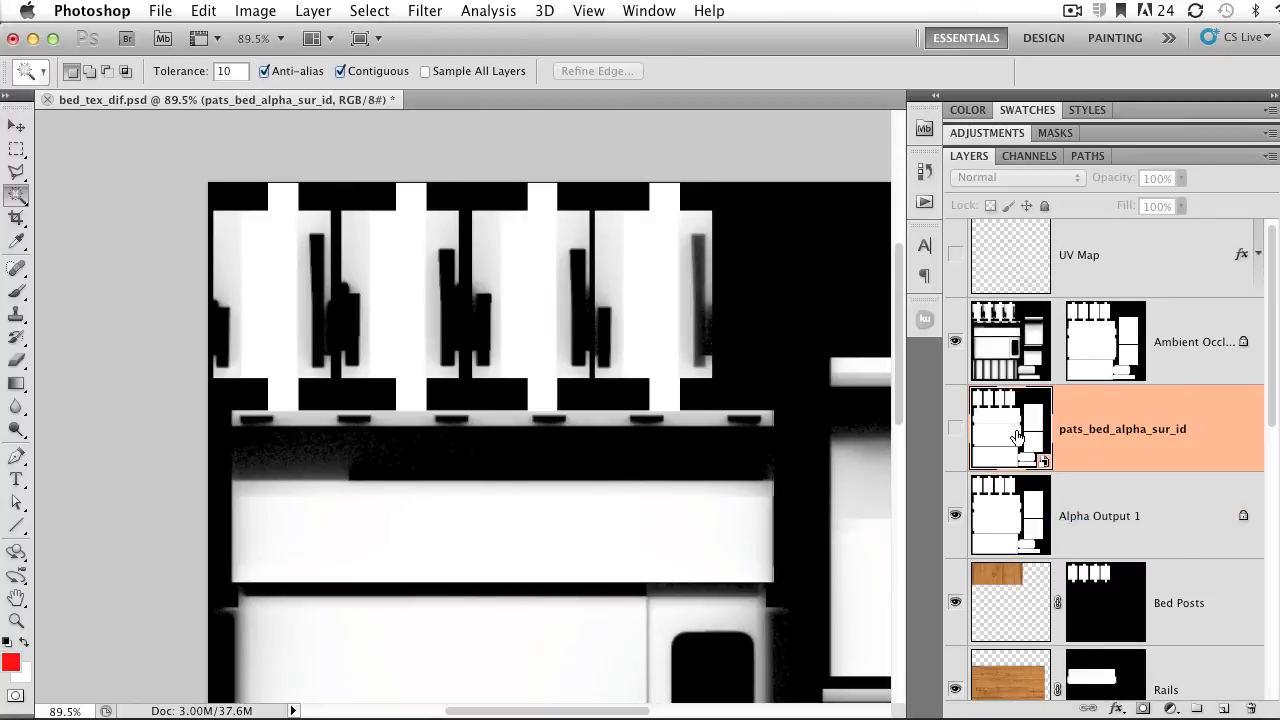
{"action": "left_click_drag", "start_coordinate": [1016, 437], "coordinate": [1252, 708]}
{"action": "left_click", "coordinate": [955, 308]}
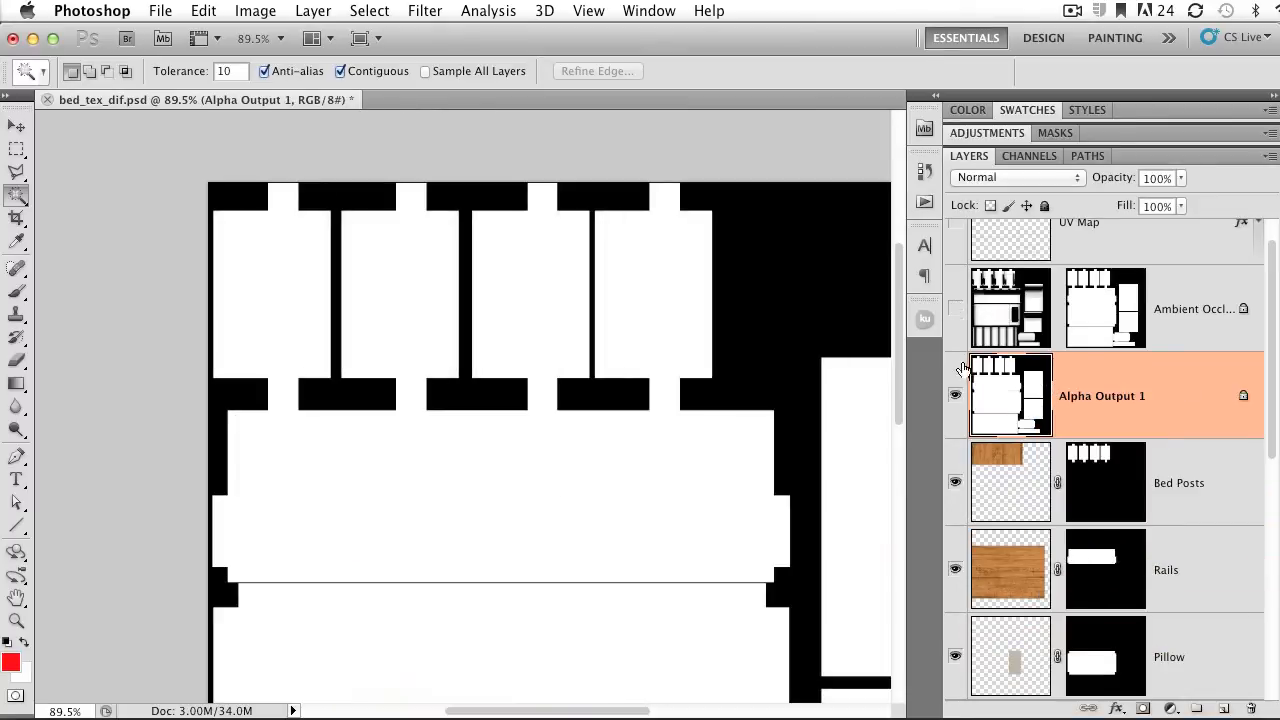
- Delete the Bed Posts 0 channel and add a new empty alpha channel, keeping the RGB channels active
{"action": "left_click", "coordinate": [1029, 156]}
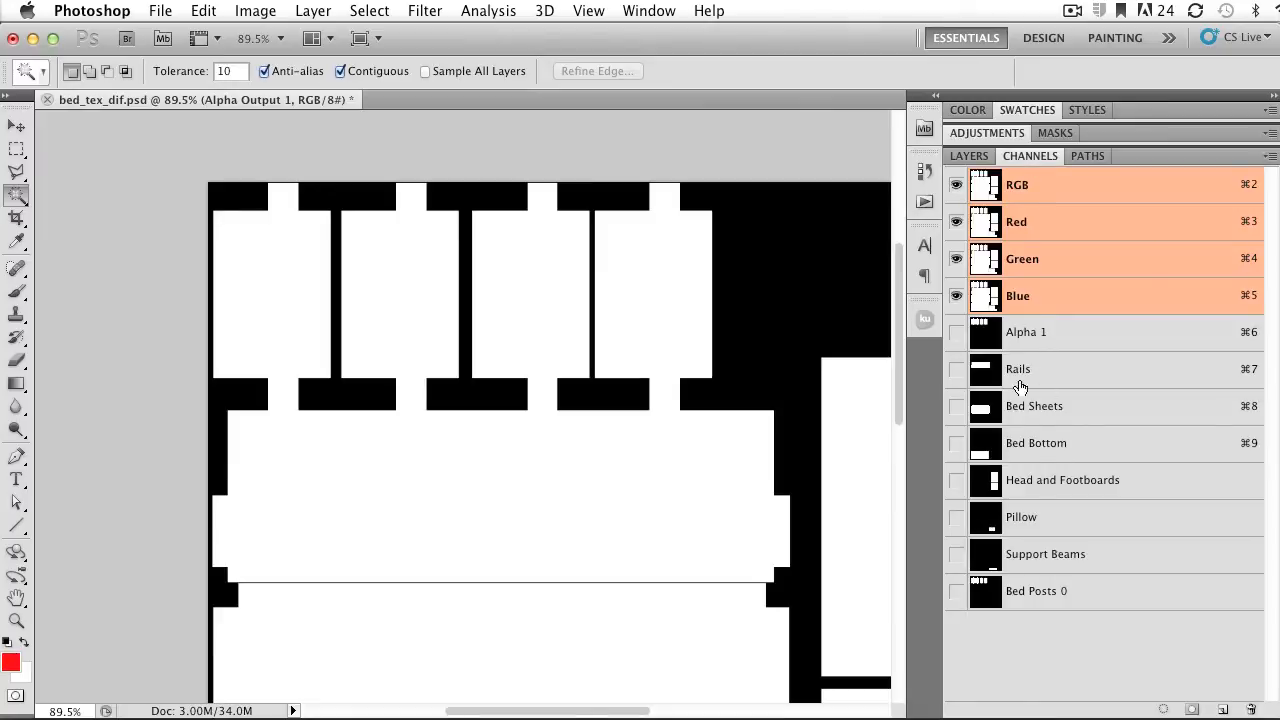
{"action": "left_click", "coordinate": [1050, 600]}
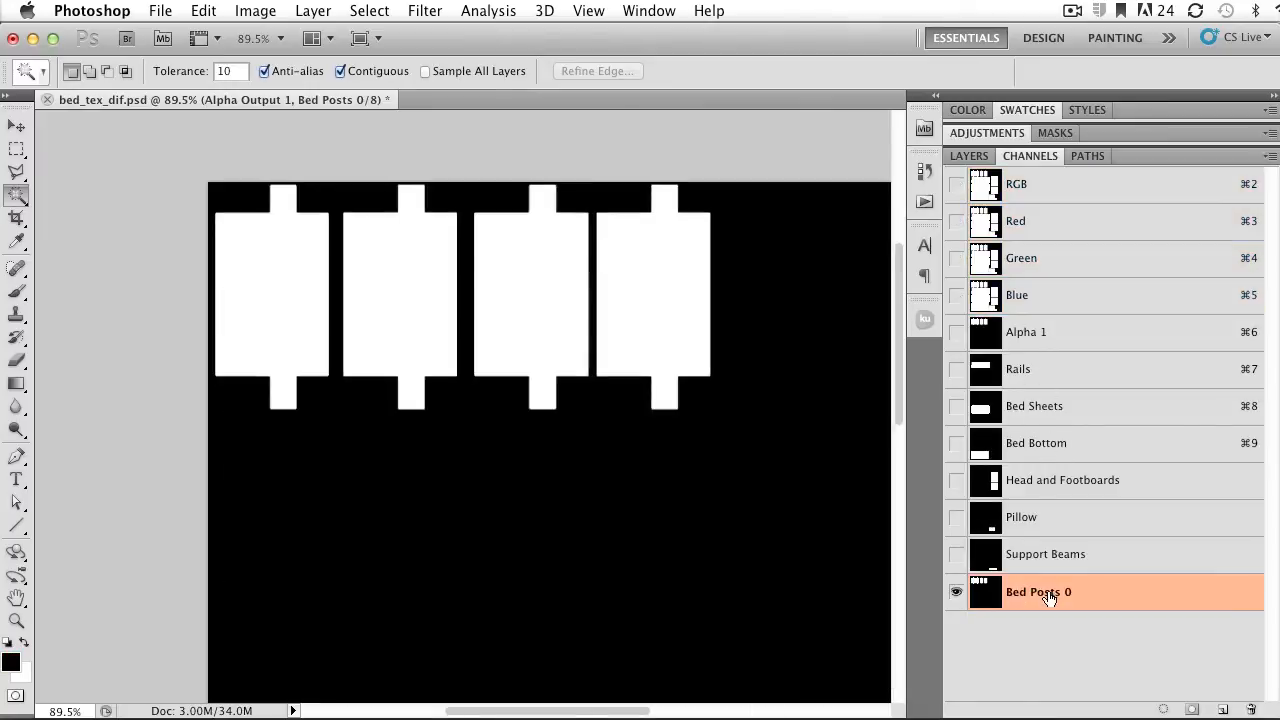
{"action": "left_click_drag", "start_coordinate": [1045, 600], "coordinate": [1251, 709]}
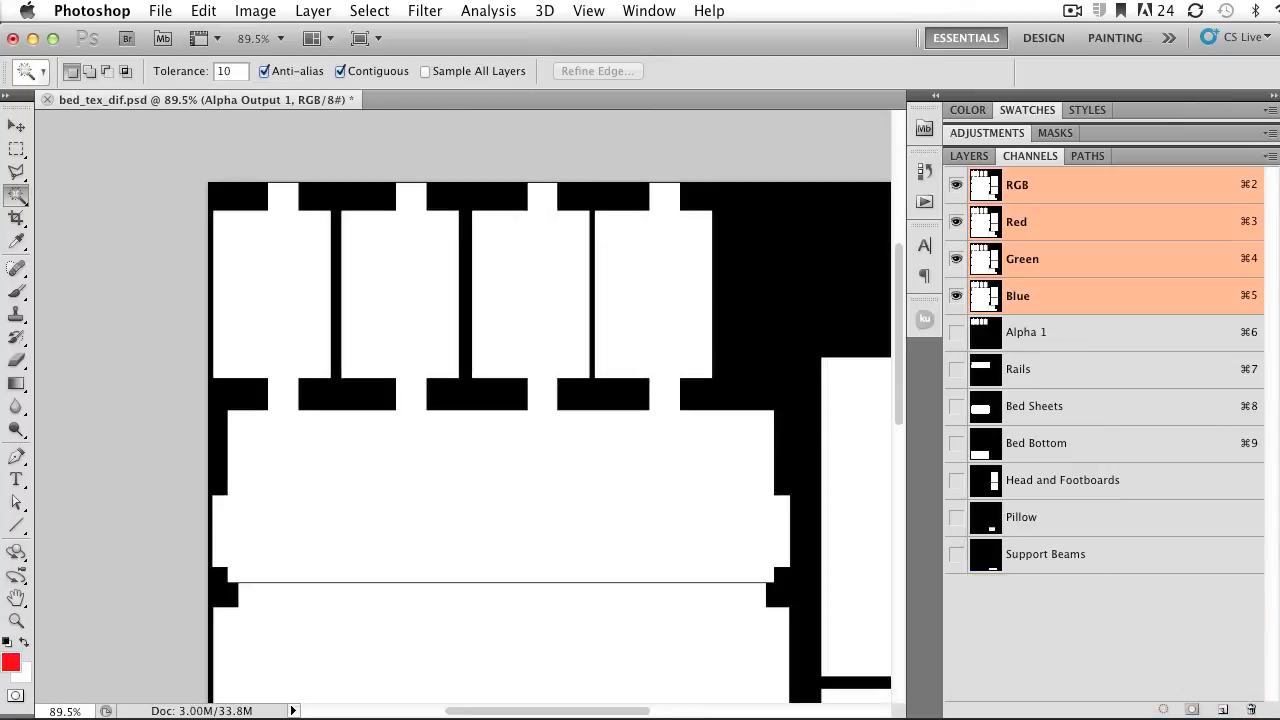
{"action": "left_click", "coordinate": [1222, 709]}
{"action": "left_click", "coordinate": [1002, 198]}
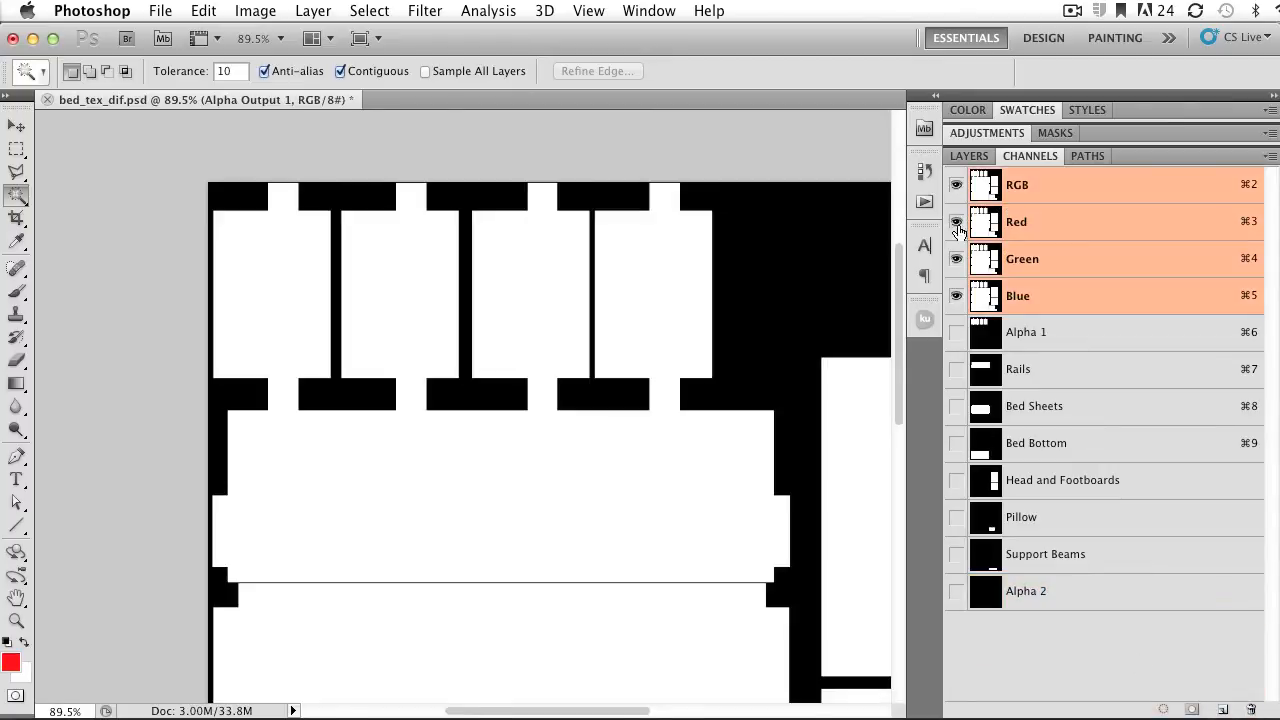
{"action": "left_click", "coordinate": [360, 305], "text": "shift"}
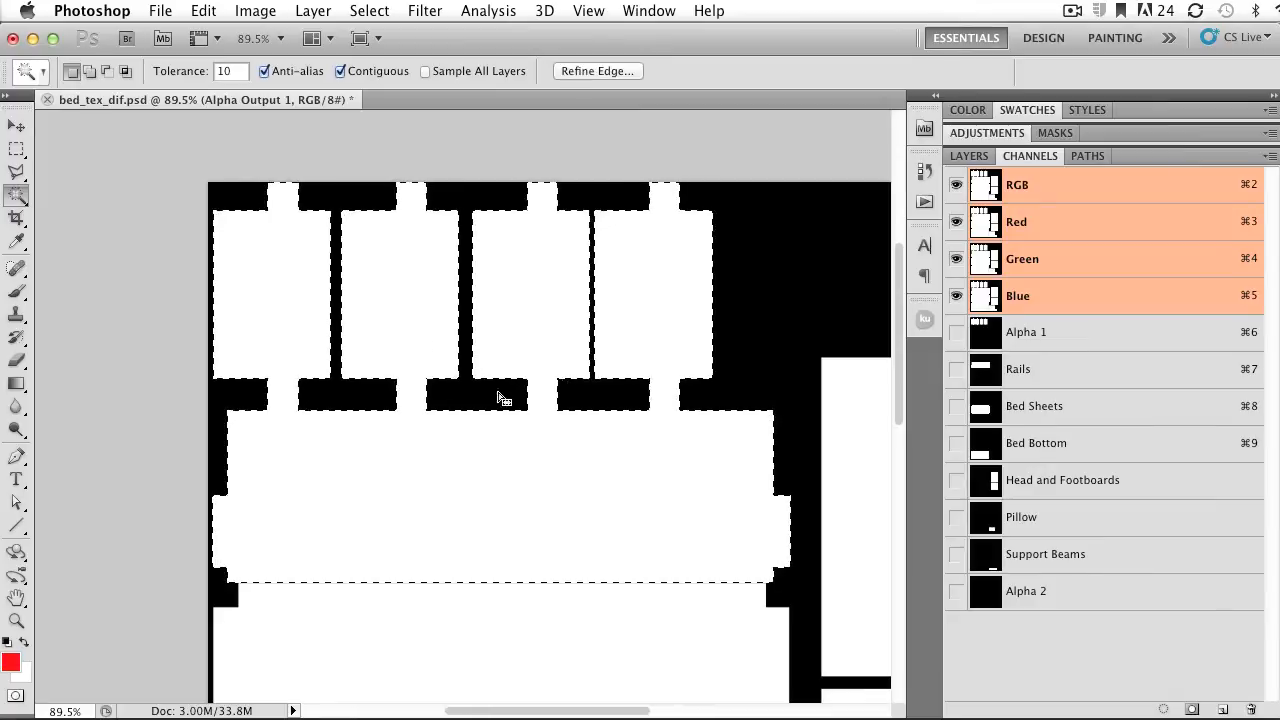
{"action": "key", "text": "super+d"}
{"action": "left_click", "coordinate": [259, 312]}
{"action": "key", "text": "super+d"}
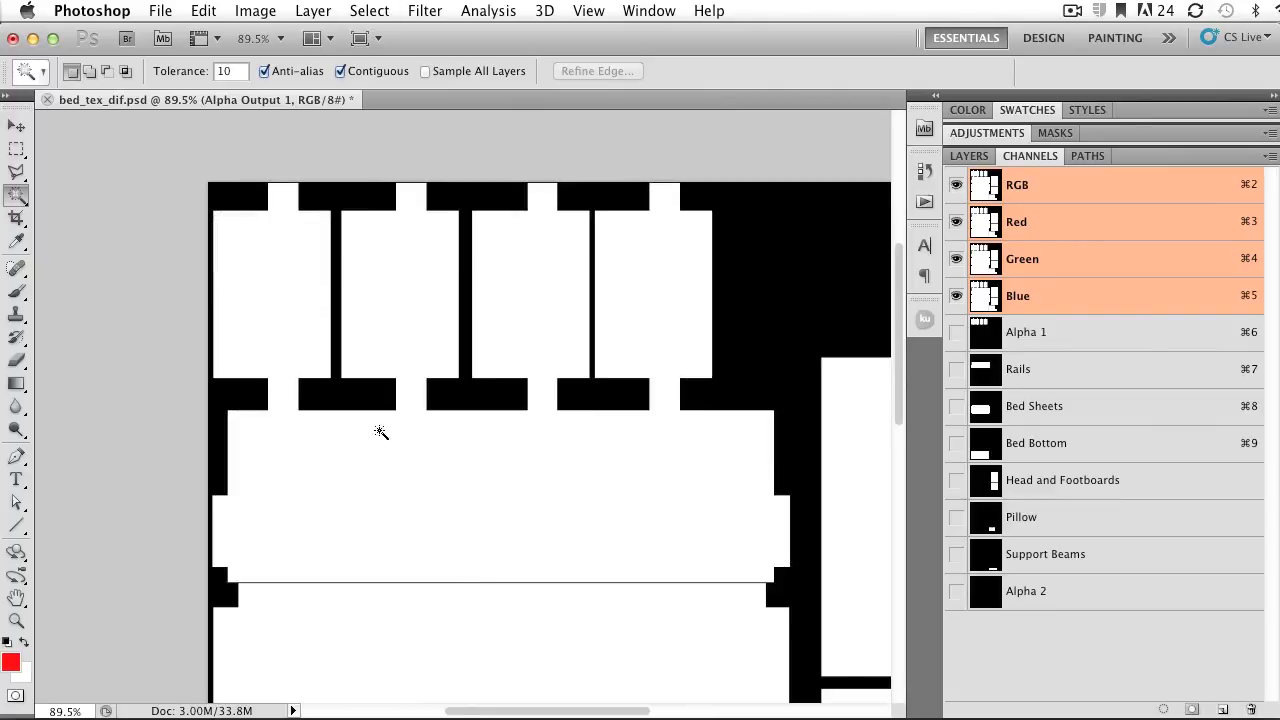
- Open pats_bed_alpha_sur_id_1.psd from the SOURCES folder and copy its Surface ID Output layer into bed_tex_dif.psd, directly above Alpha Output 1
{"action": "left_click", "coordinate": [168, 10]}
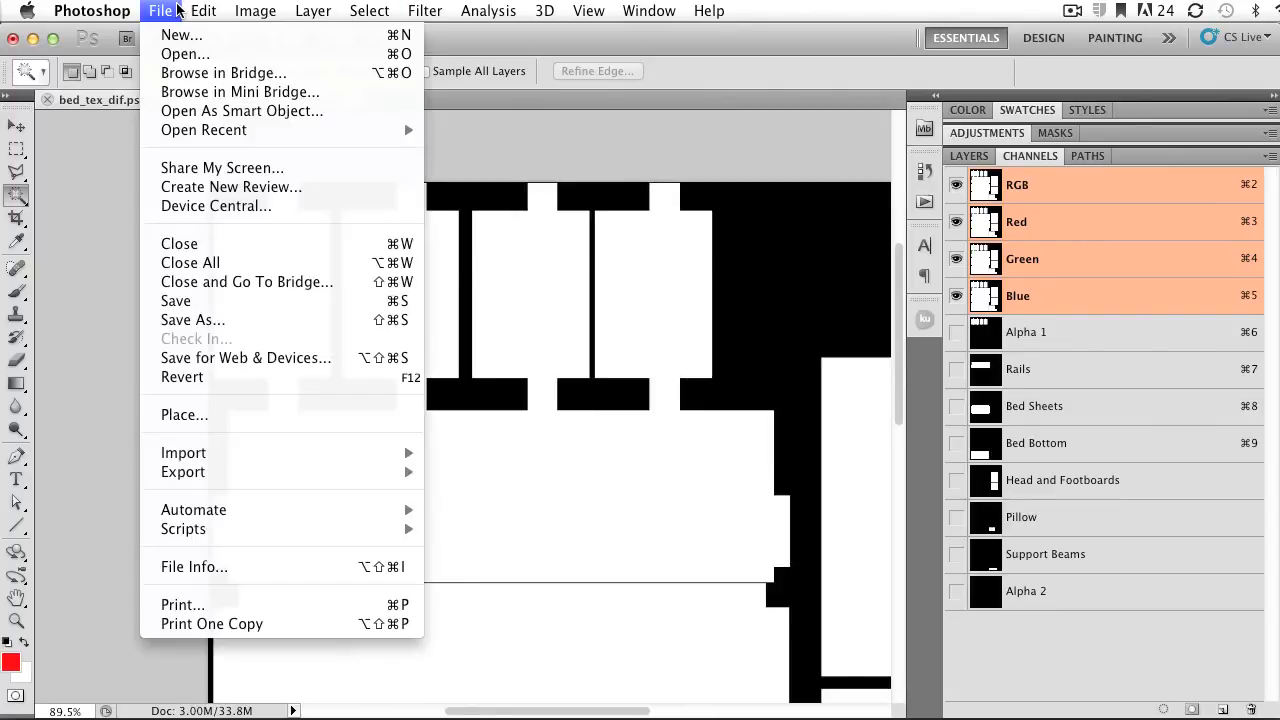
{"action": "left_click", "coordinate": [173, 57]}
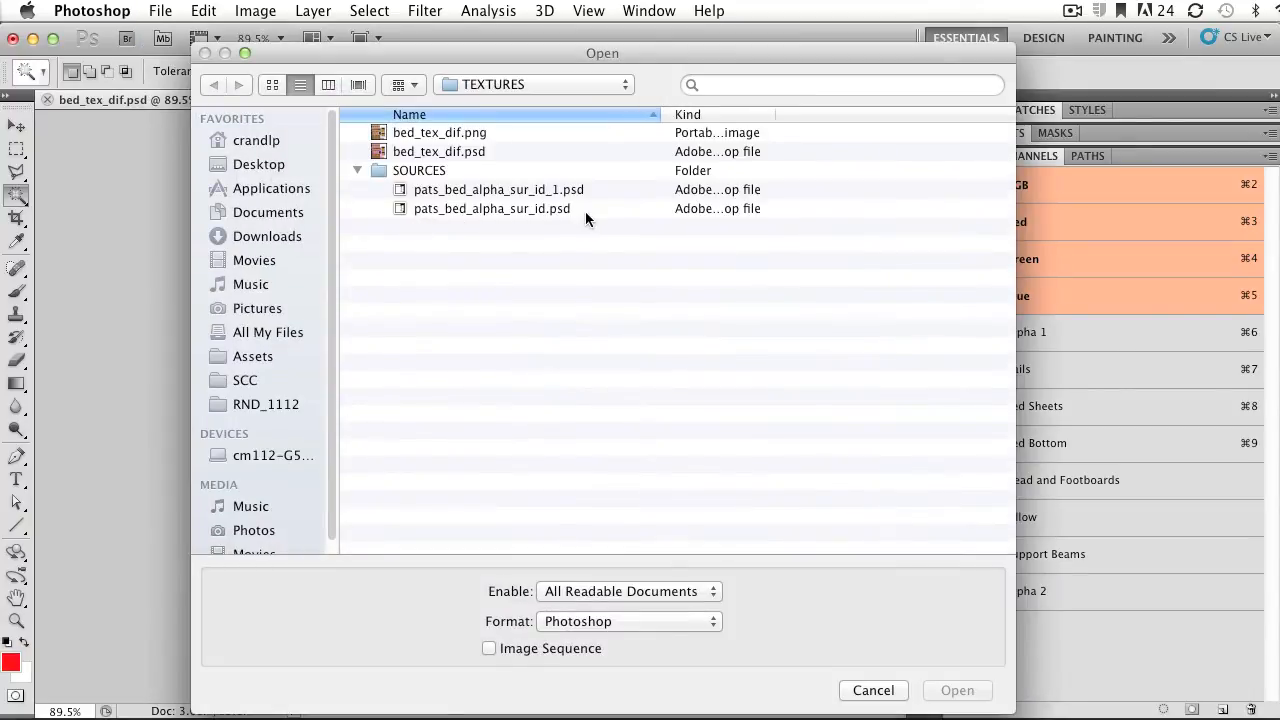
{"action": "double_click", "coordinate": [563, 192]}
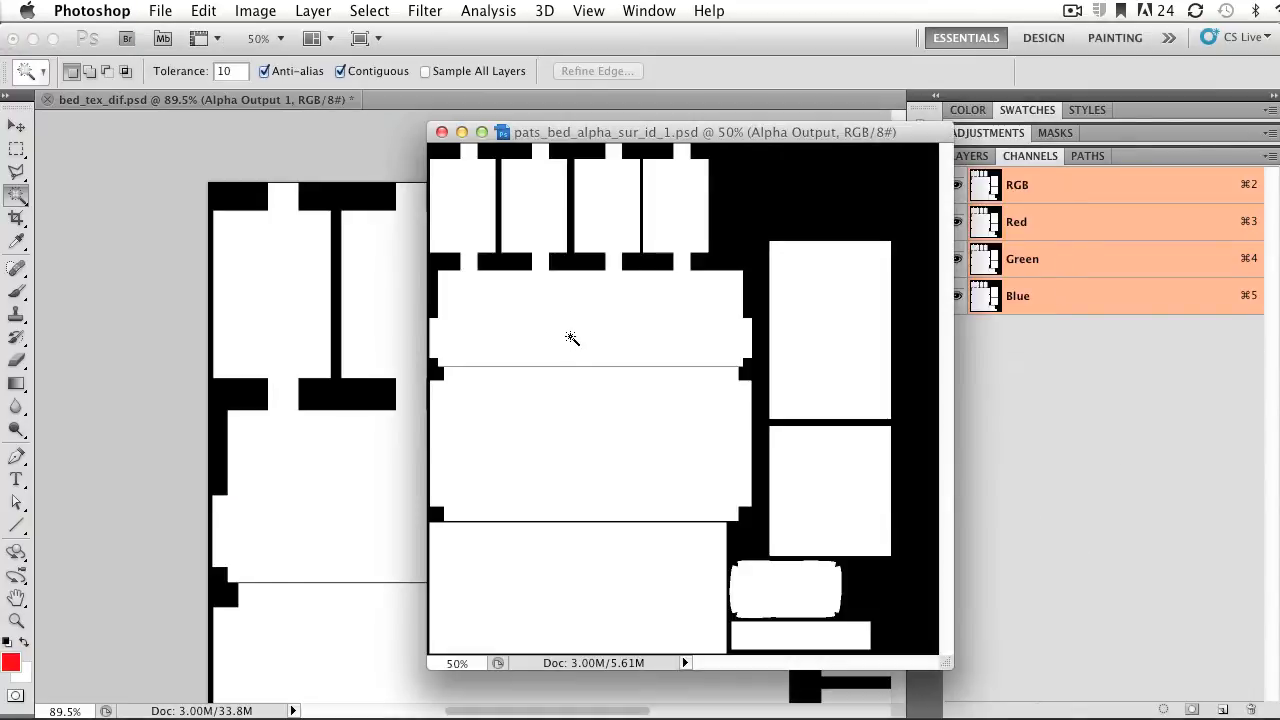
{"action": "left_click", "coordinate": [968, 157]}
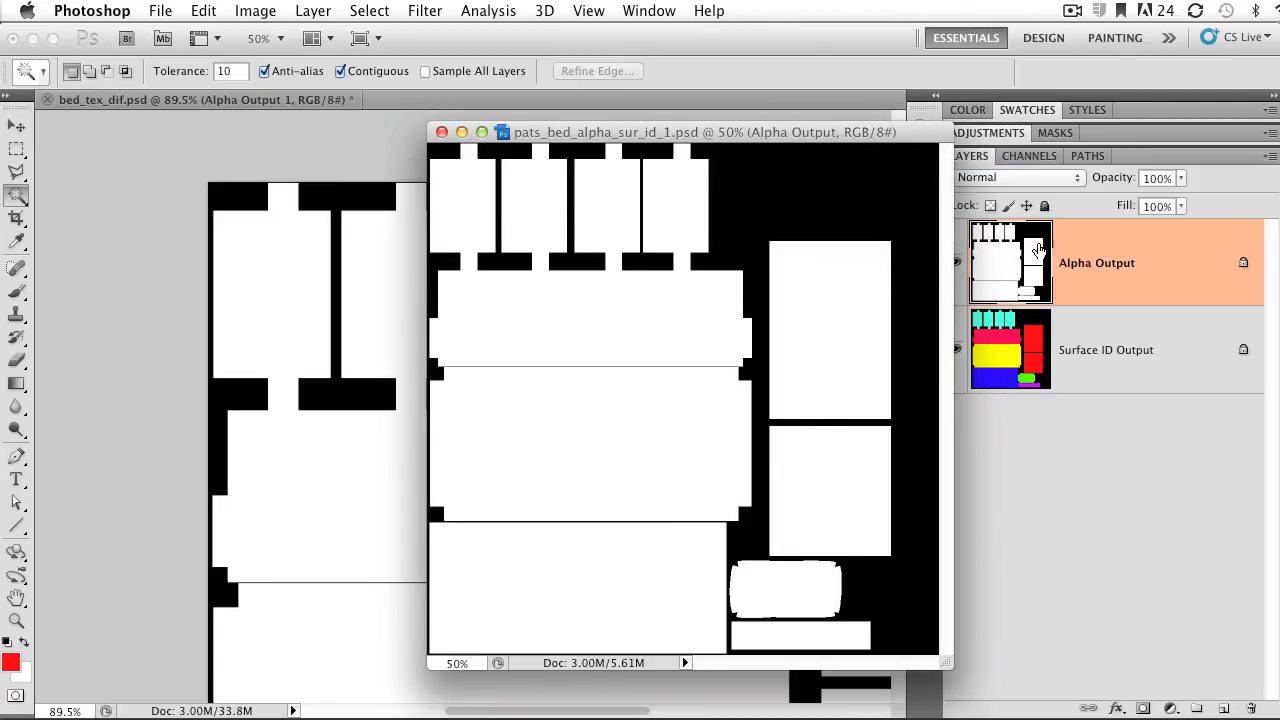
{"action": "left_click", "coordinate": [1063, 358]}
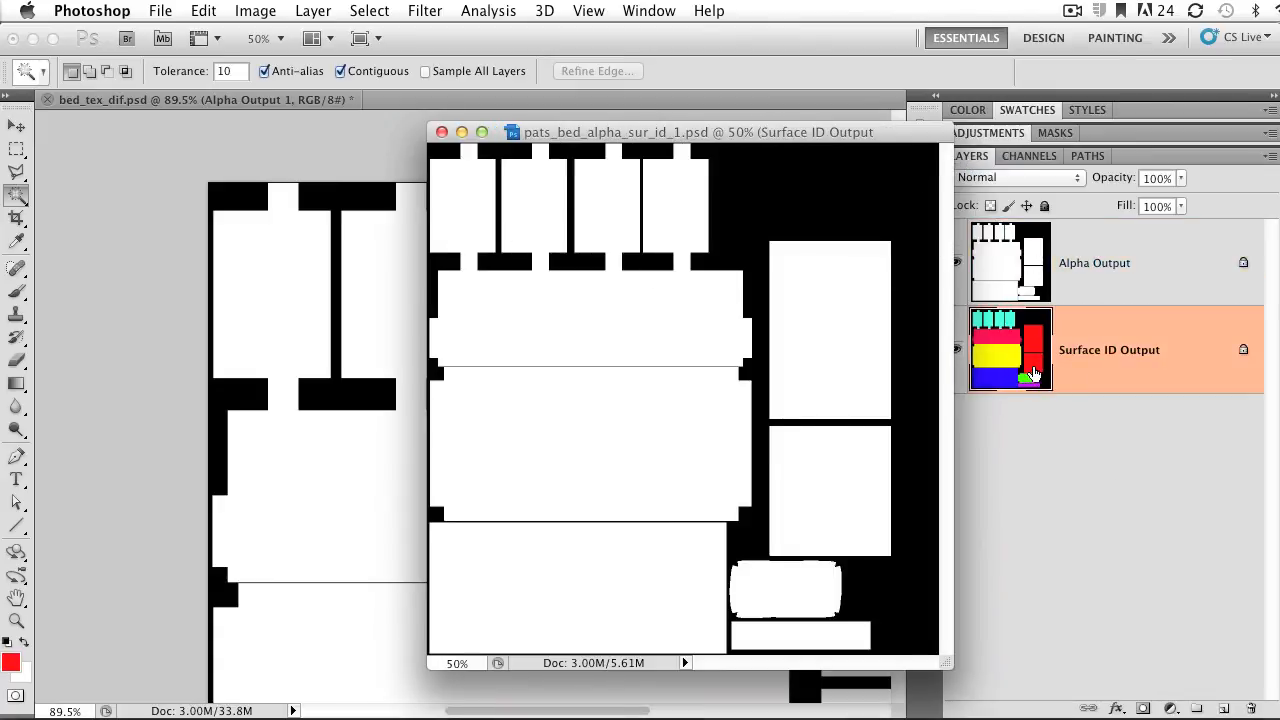
{"action": "left_click_drag", "start_coordinate": [1030, 370], "coordinate": [359, 369]}
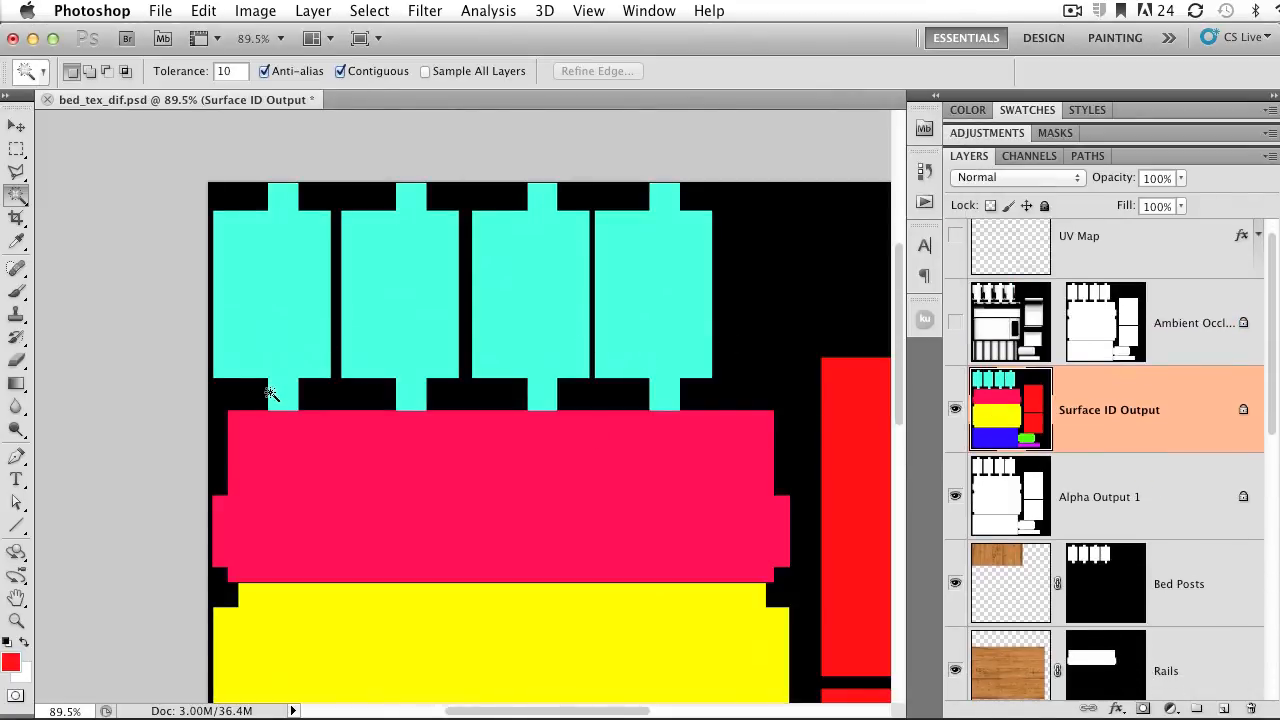
- Select the four turquoise bed post areas with the Magic Wand and hide the Surface ID Output and Alpha Output 1 layers
{"action": "left_click", "coordinate": [280, 343]}
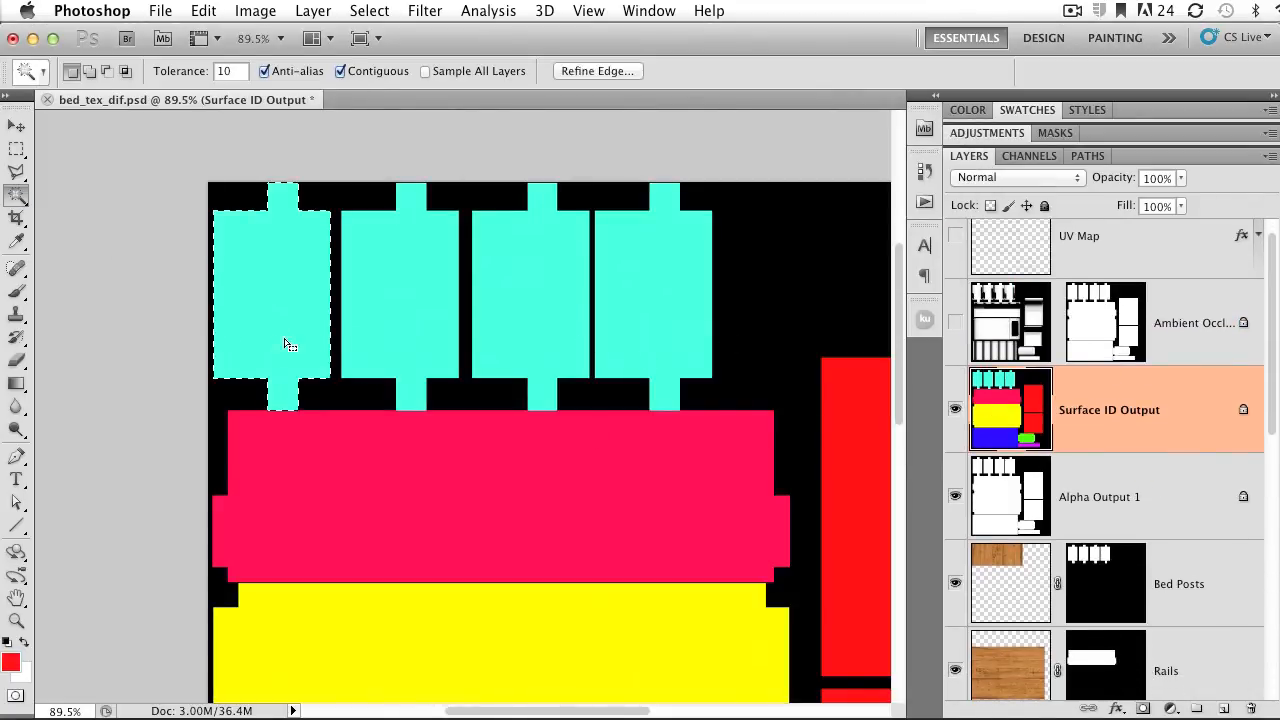
{"action": "left_click", "coordinate": [394, 320], "text": "shift"}
{"action": "left_click", "coordinate": [562, 320], "text": "shift"}
{"action": "left_click", "coordinate": [663, 309], "text": "shift"}
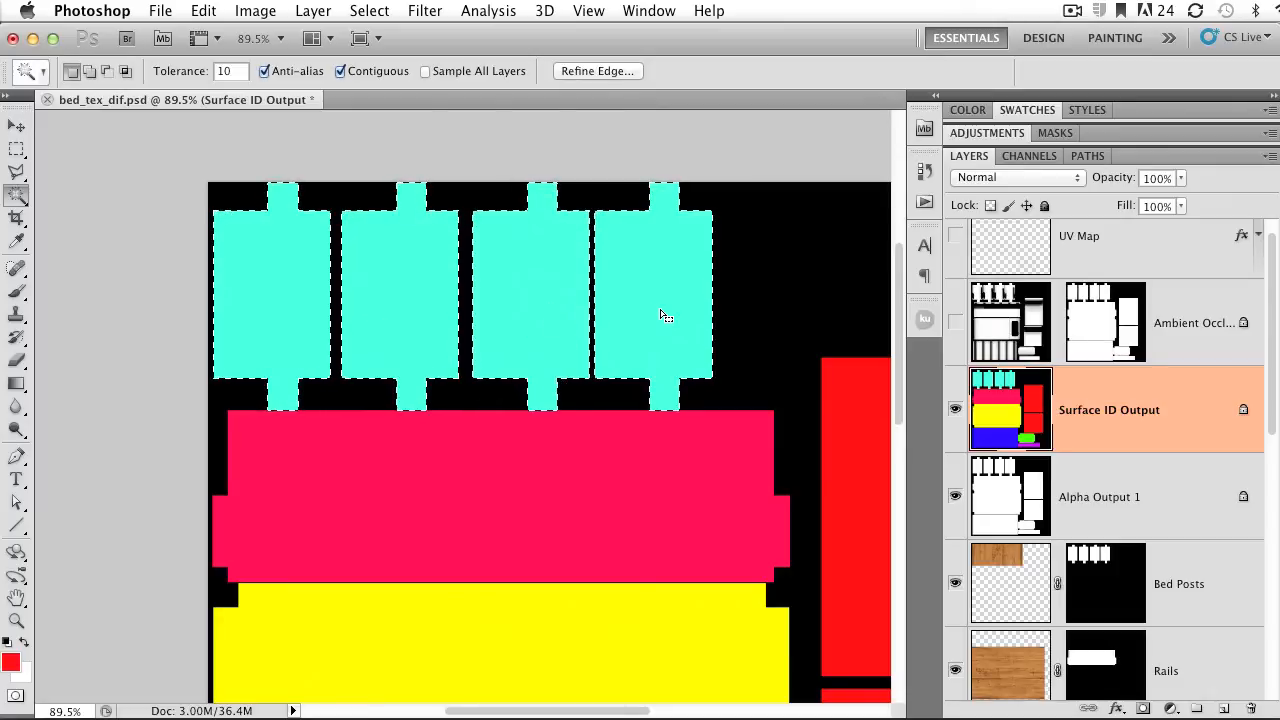
{"action": "left_click", "coordinate": [955, 409]}
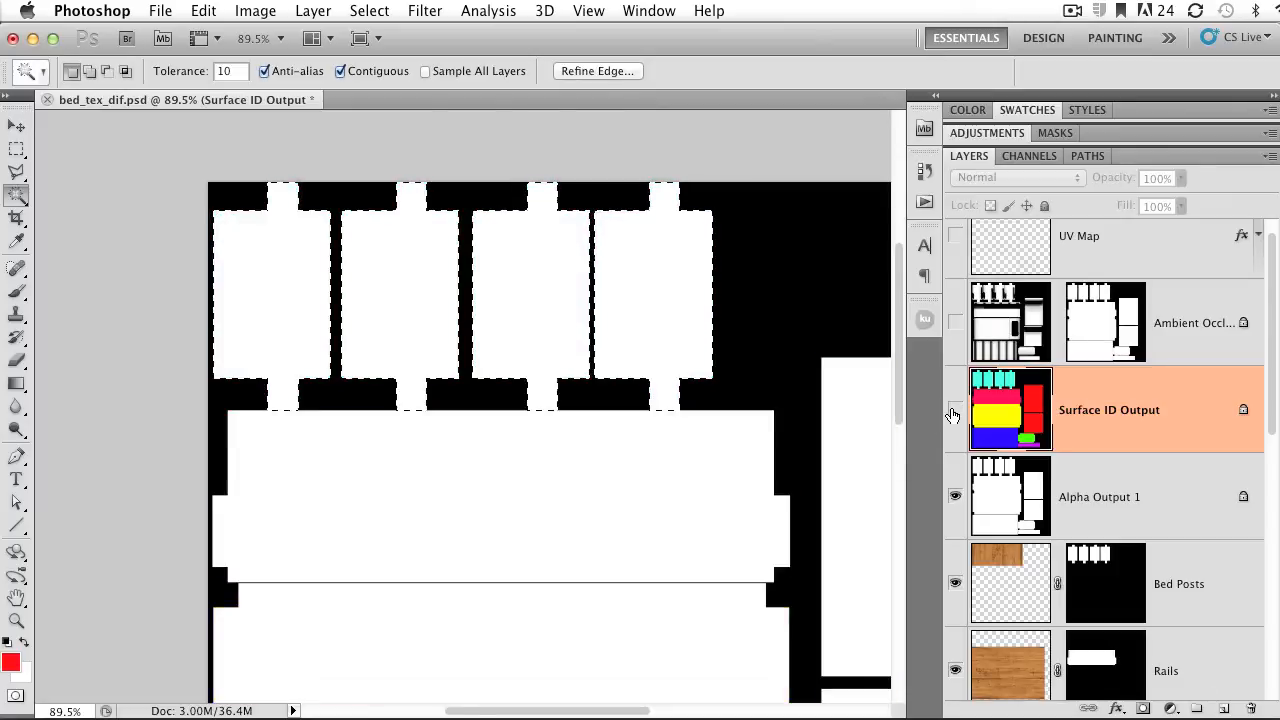
{"action": "left_click", "coordinate": [955, 496]}
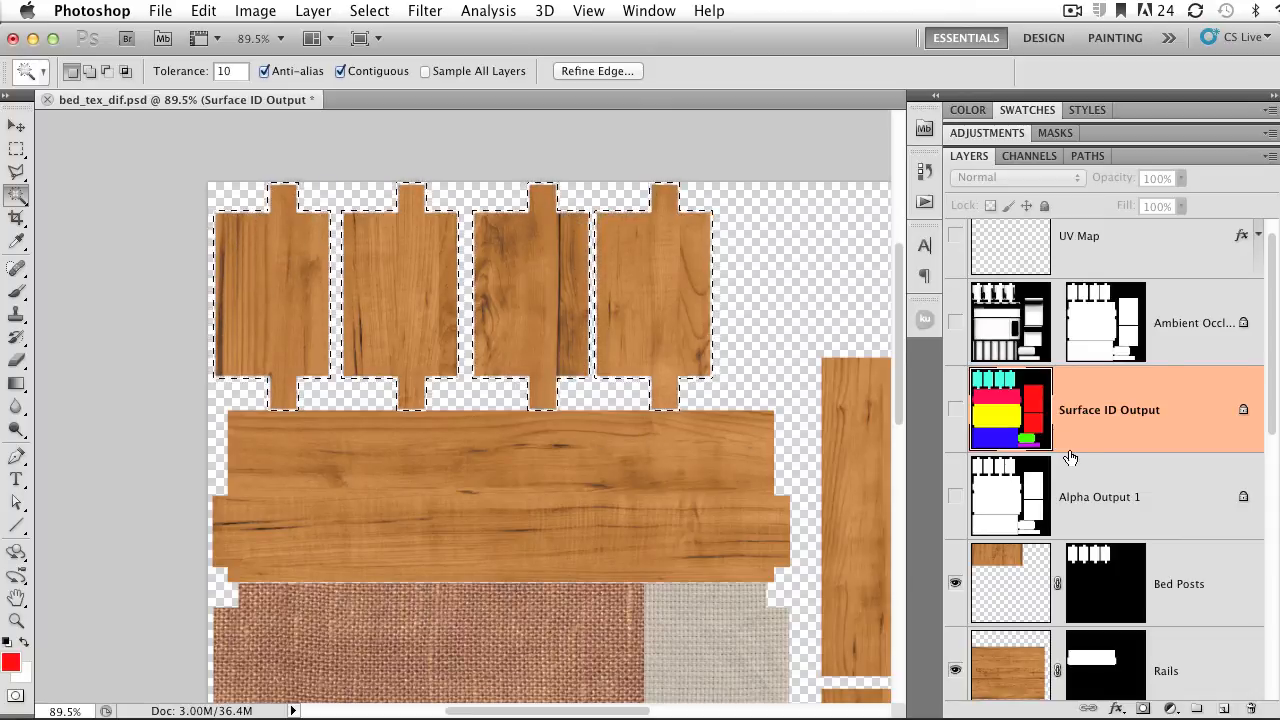
- Fill the selected post areas of the Bed Posts layer mask with white, deselect, and show the Ambient Occlusion layer
{"action": "scroll", "coordinate": [1134, 486], "scroll_direction": "down", "scroll_amount": 1}
{"action": "left_click", "coordinate": [1112, 548]}
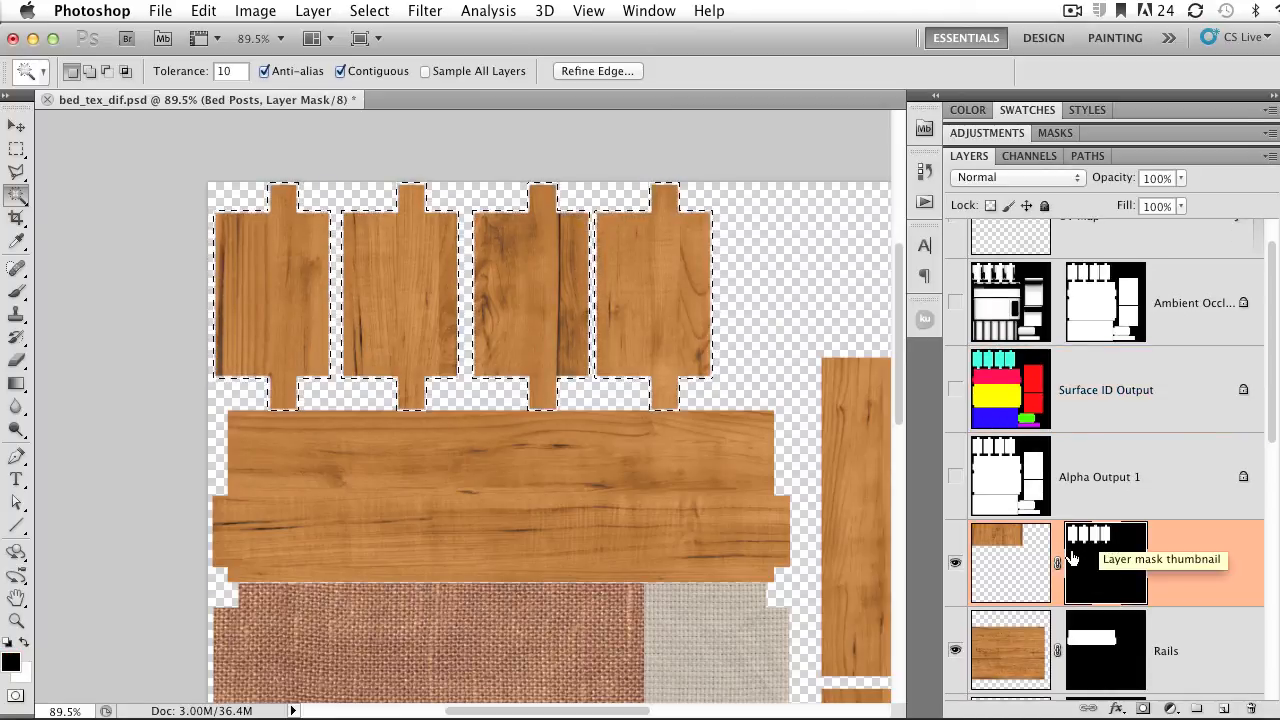
{"action": "key", "text": "alt+BackSpace"}
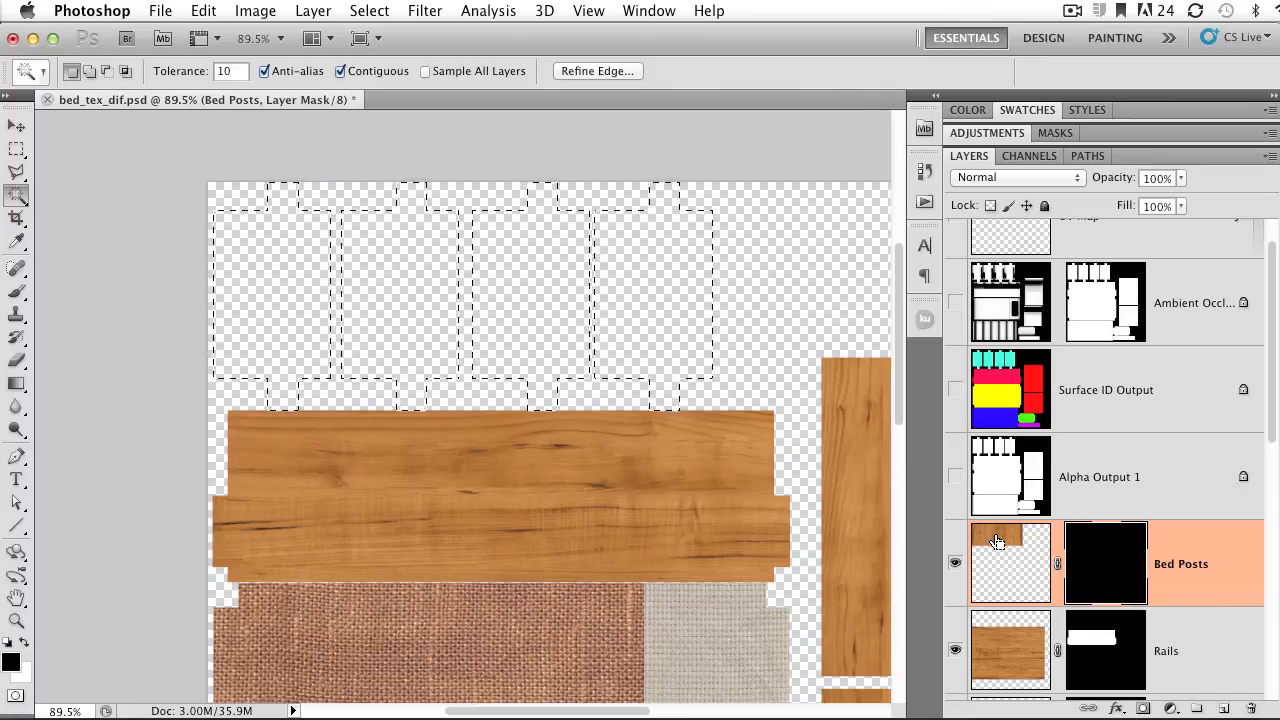
{"action": "key", "text": "ctrl+BackSpace"}
{"action": "key", "text": "ctrl+d"}
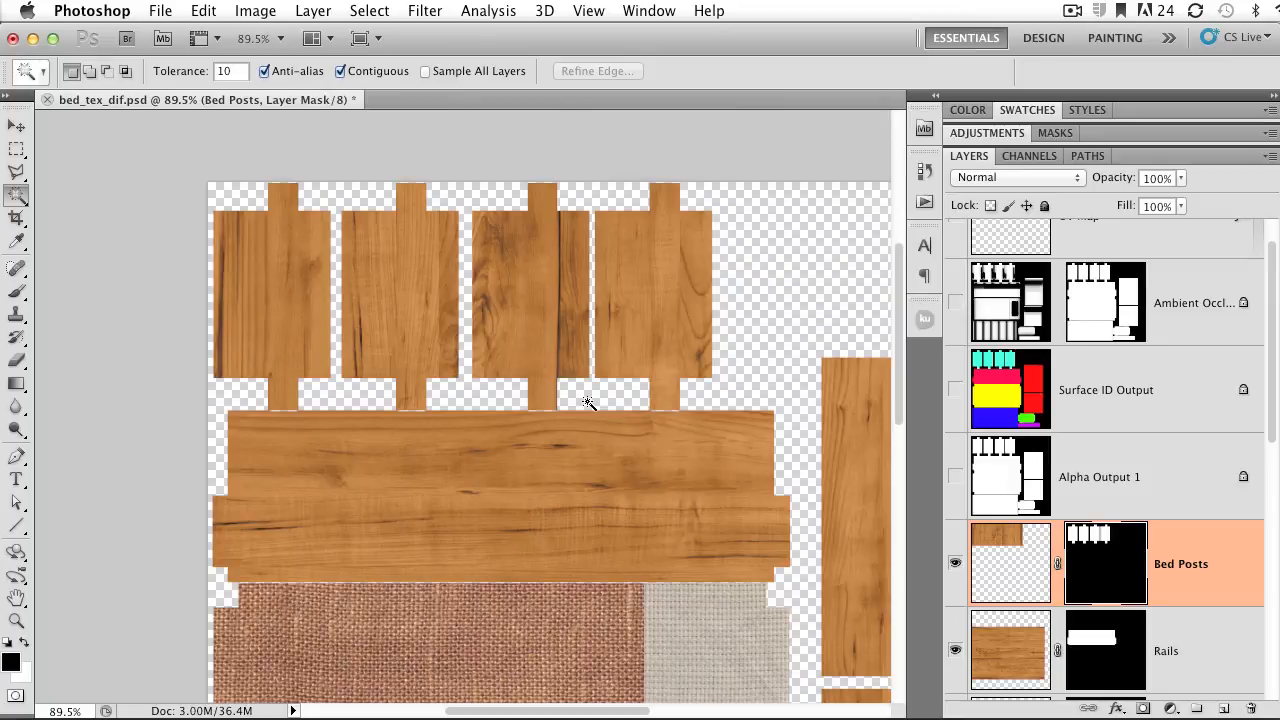
{"action": "left_click", "coordinate": [956, 318]}
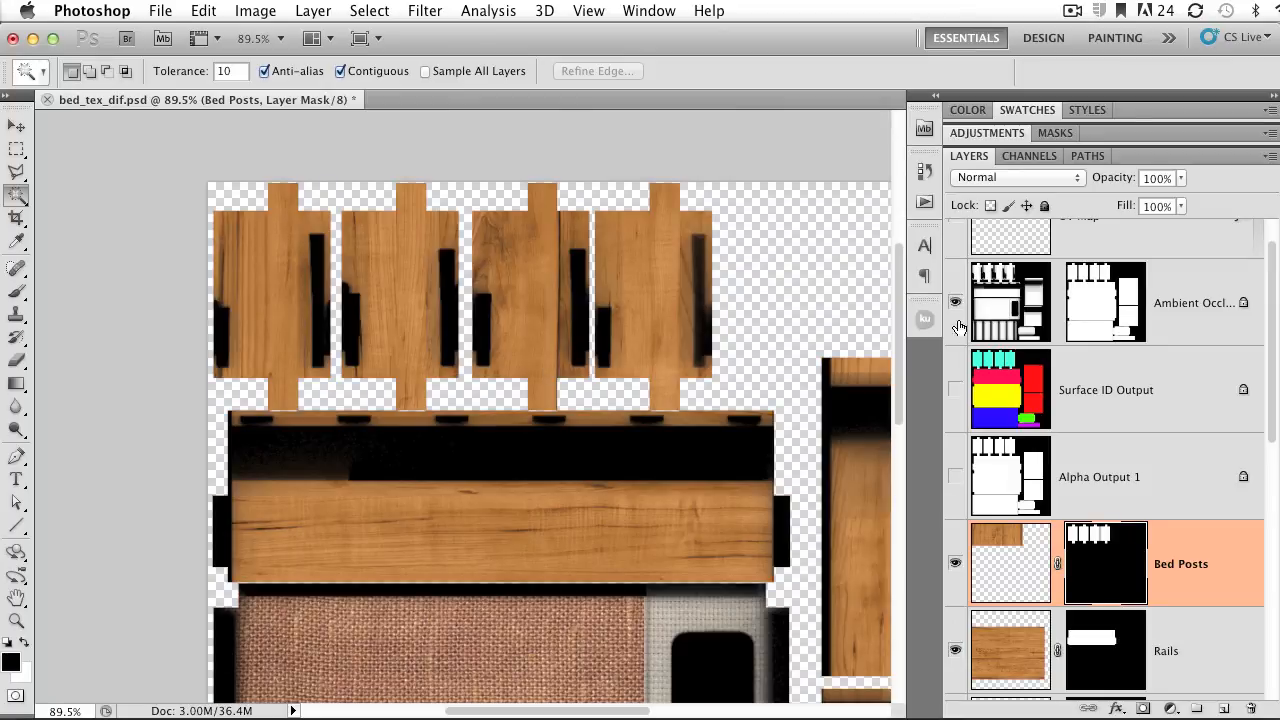
{"action": "scroll", "coordinate": [1124, 437], "scroll_direction": "up", "scroll_amount": 1}
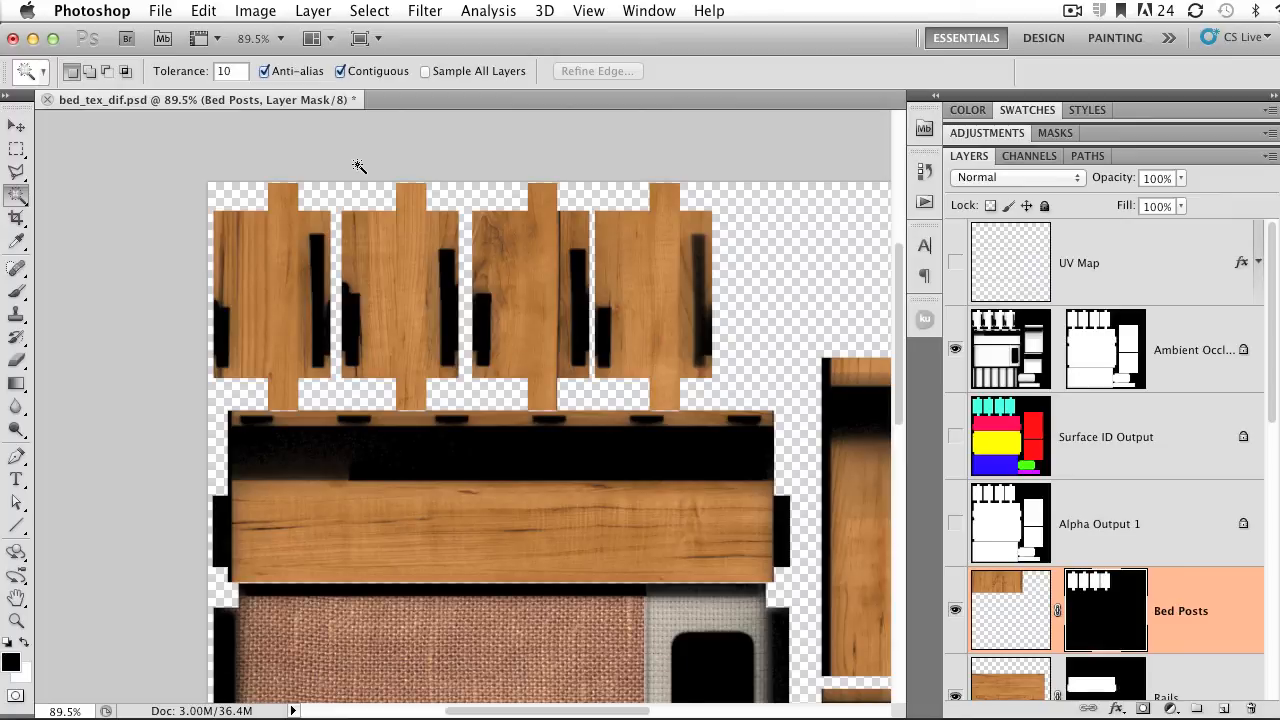
- Save a PNG copy as bed_tex_dif.png in the TEXTURES folder of PATS_BED, replacing the existing file
{"action": "left_click", "coordinate": [166, 10]}
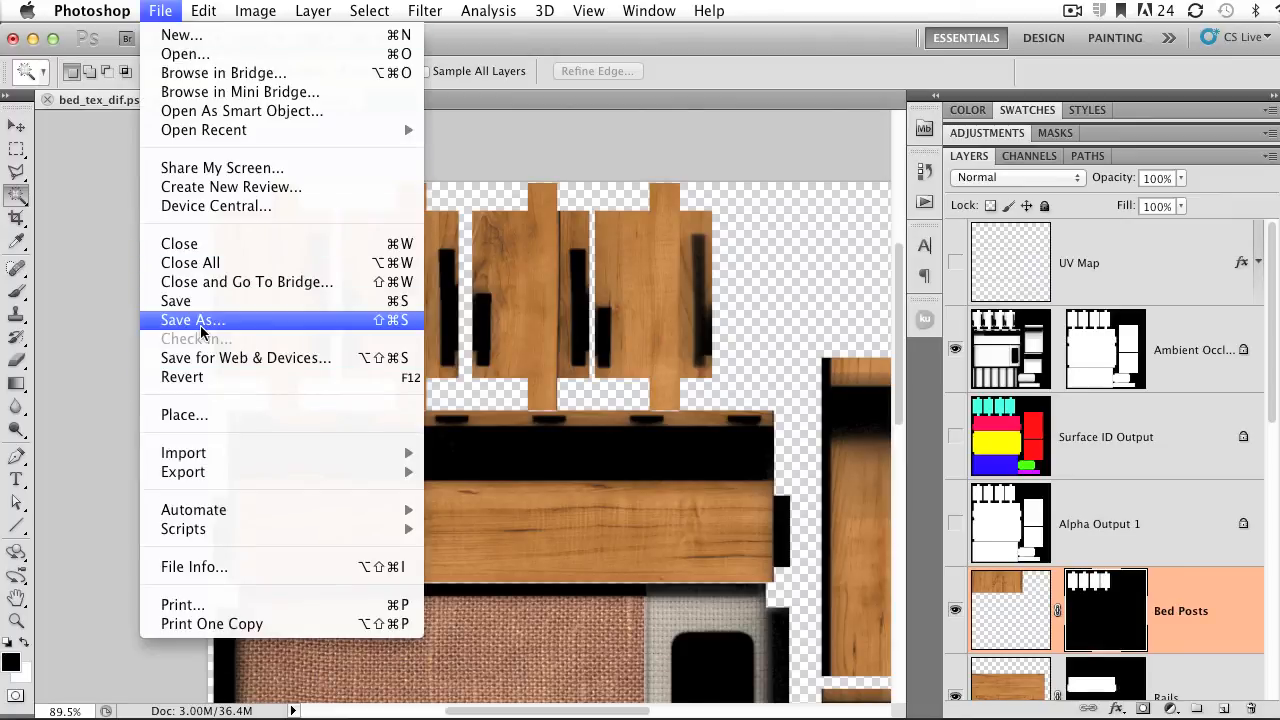
{"action": "left_click", "coordinate": [201, 320]}
{"action": "left_click", "coordinate": [630, 444]}
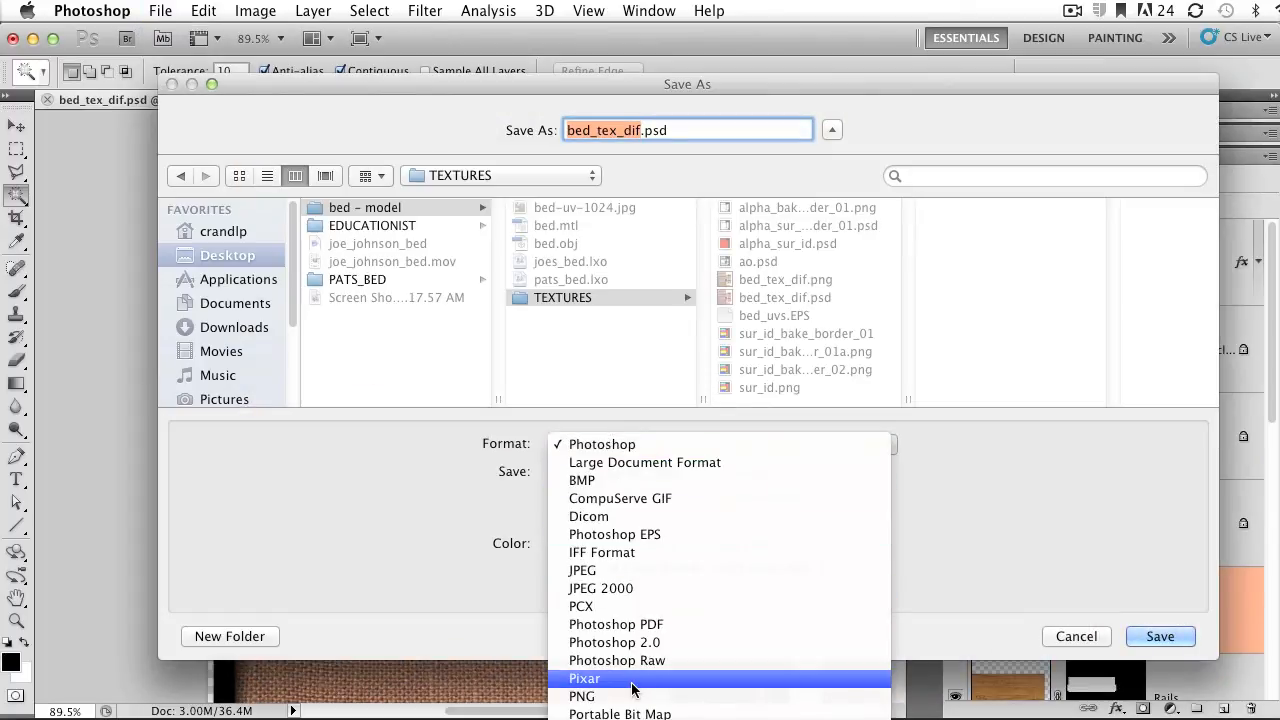
{"action": "left_click", "coordinate": [600, 696]}
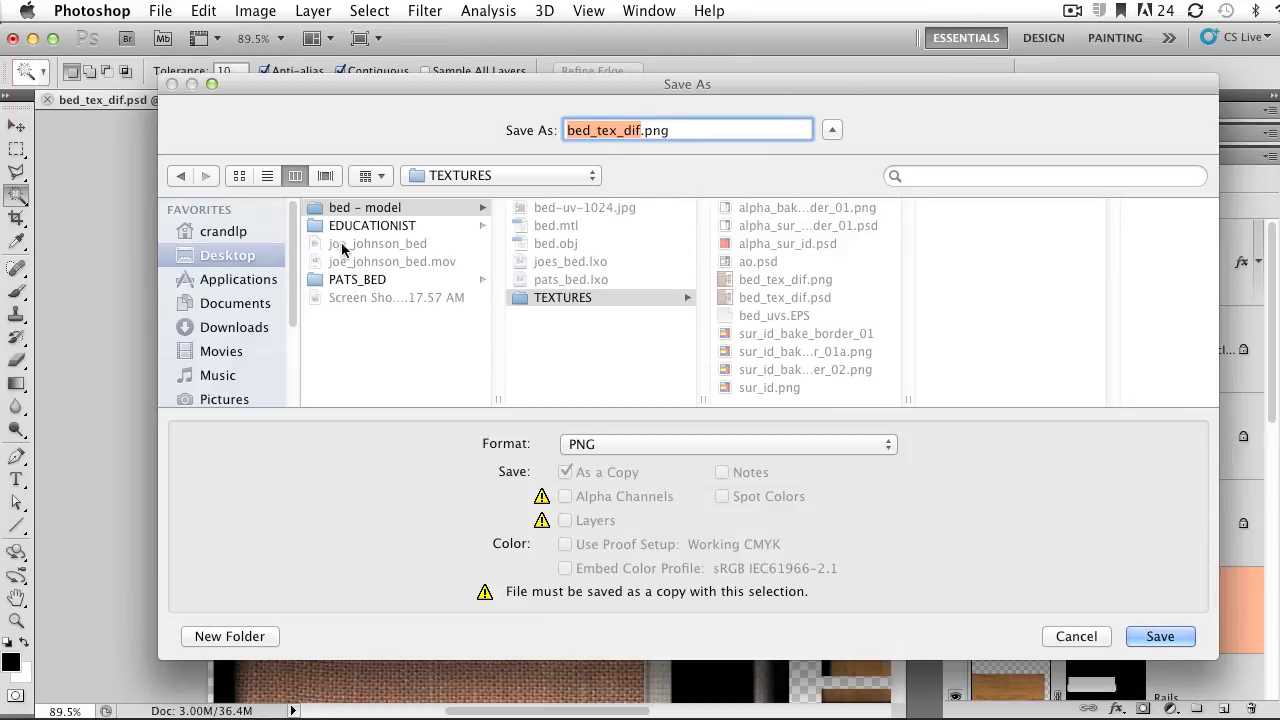
{"action": "left_click", "coordinate": [346, 250]}
{"action": "left_click", "coordinate": [343, 278]}
{"action": "left_click", "coordinate": [571, 226]}
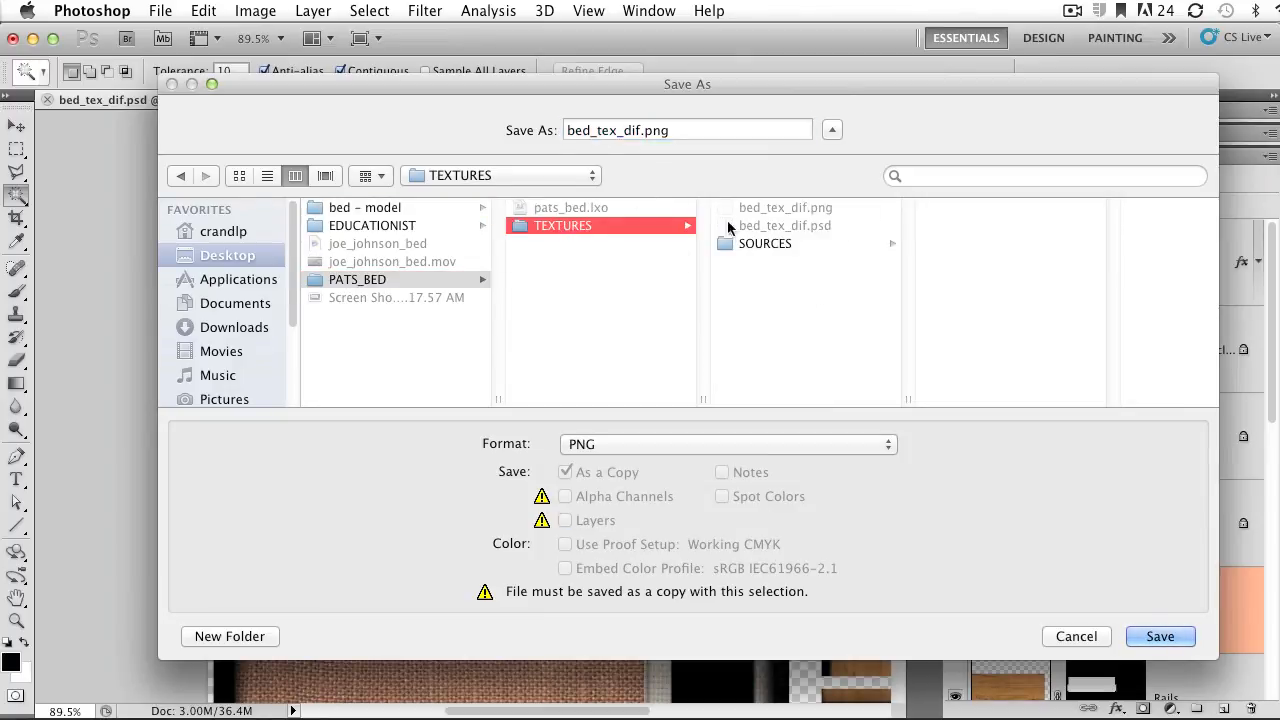
{"action": "left_click", "coordinate": [1158, 638]}
{"action": "left_click", "coordinate": [826, 219]}
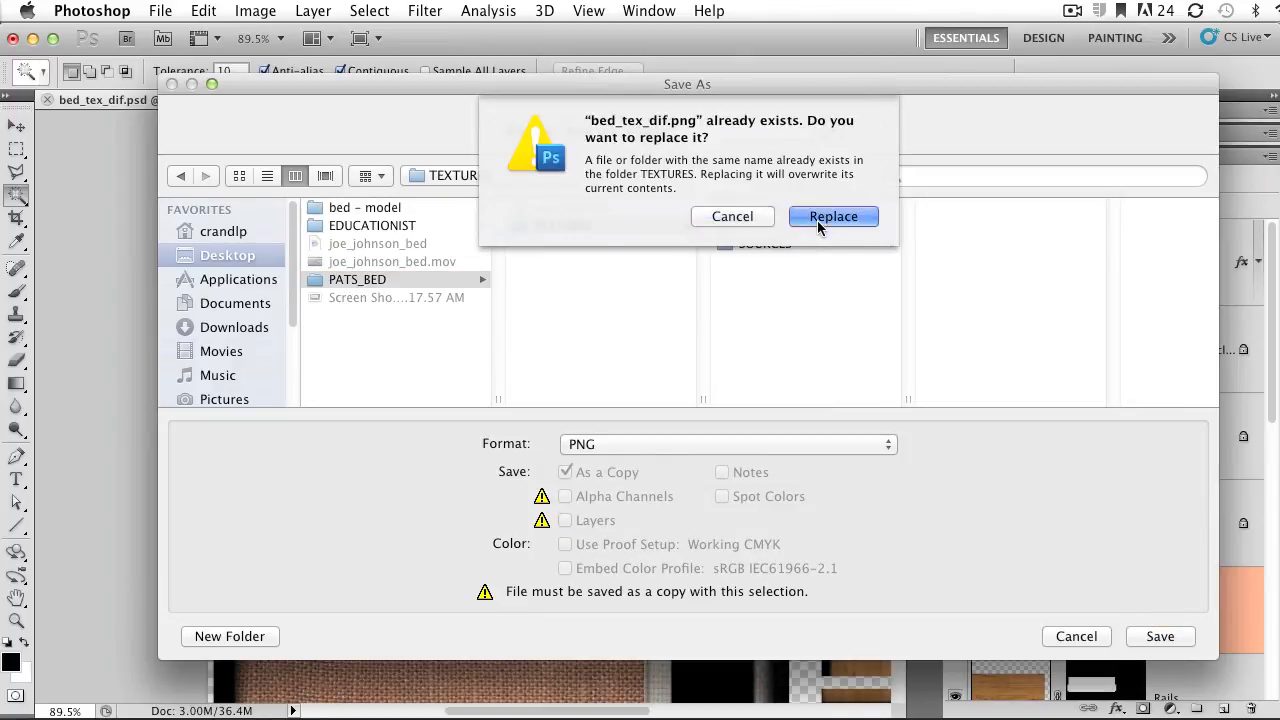
{"action": "left_click", "coordinate": [890, 372]}
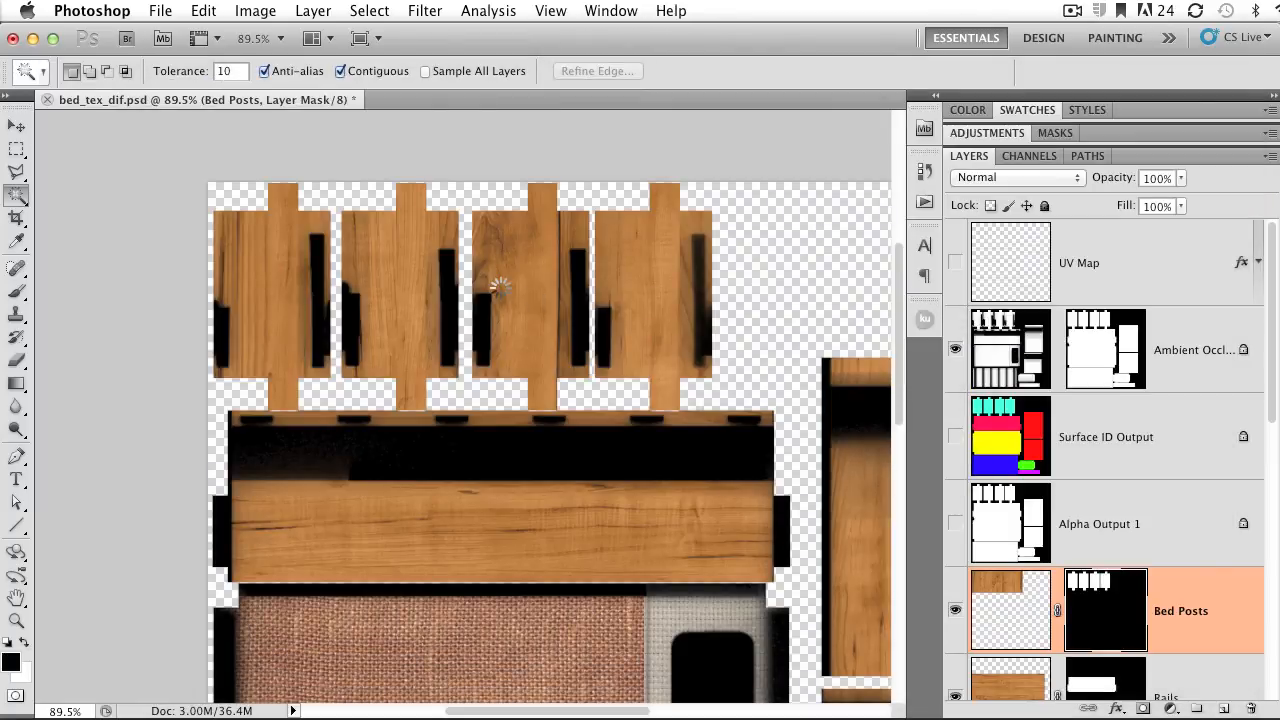
- Switch to modo, reload the changed bed_tex_dif.png, and close the bake window to inspect the top of a bed post
{"action": "key", "text": "super+Tab"}
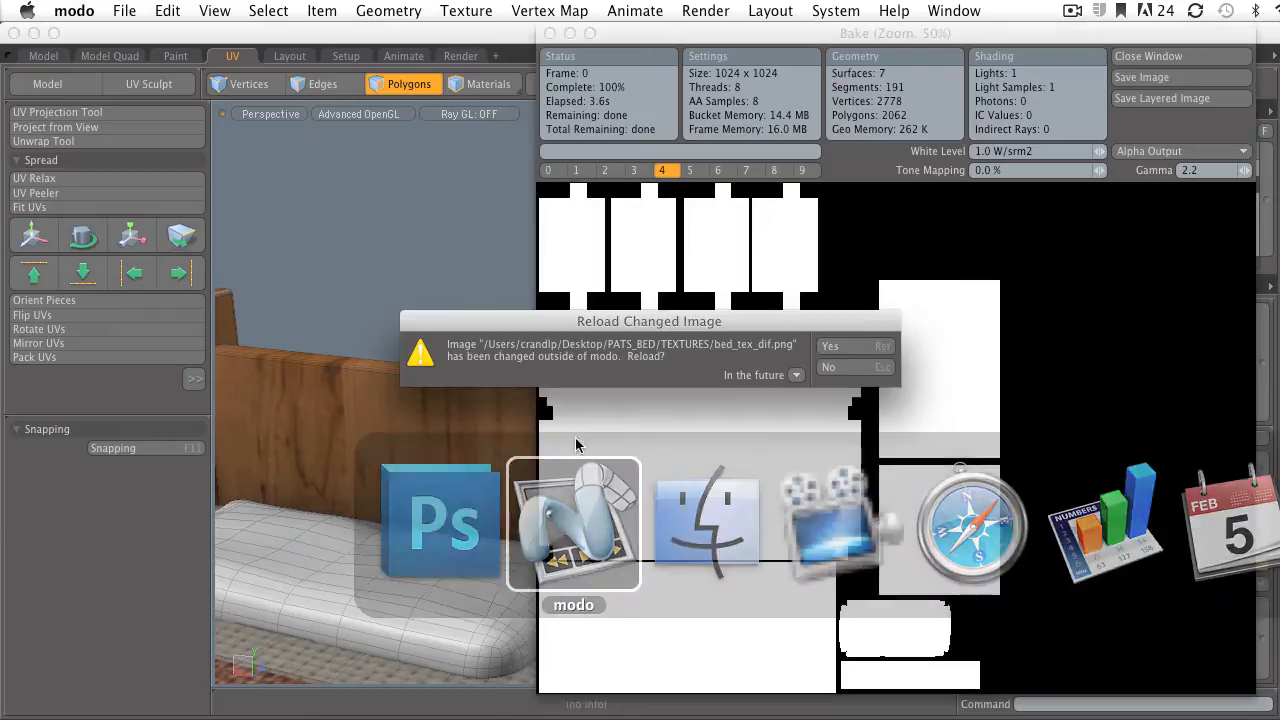
{"action": "left_click", "coordinate": [855, 347]}
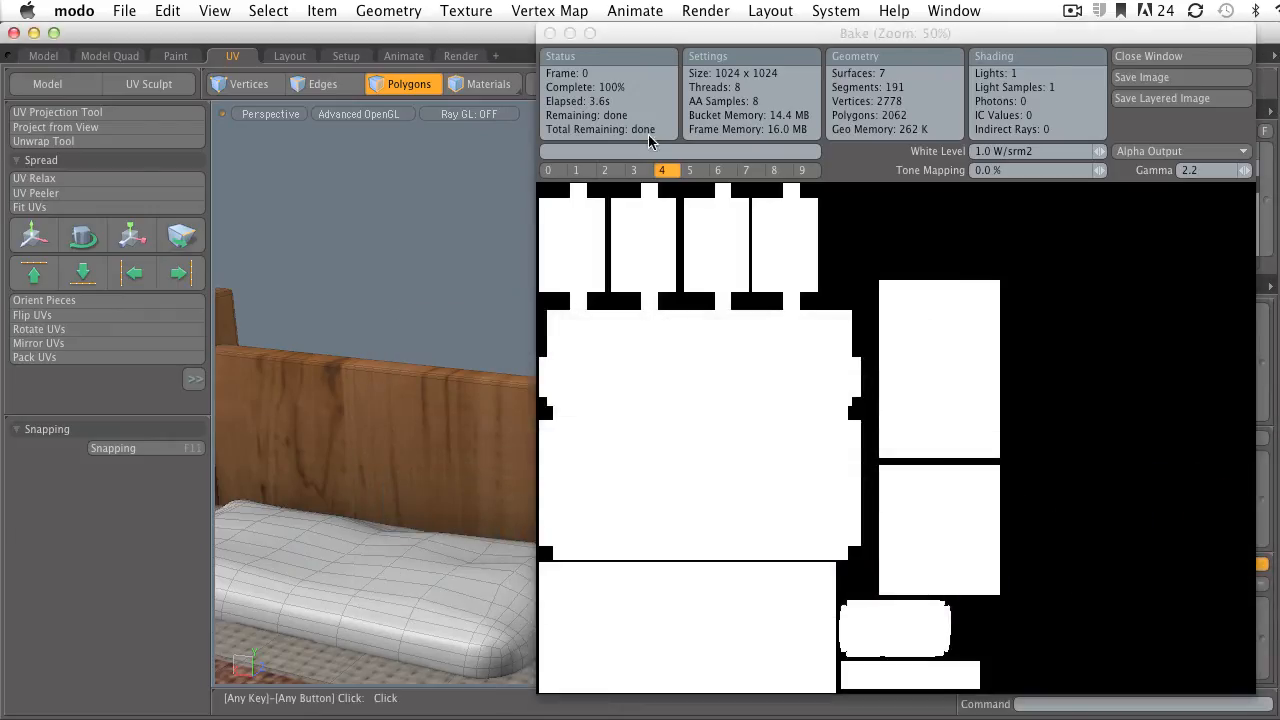
{"action": "left_click", "coordinate": [548, 33]}
{"action": "left_click_drag", "start_coordinate": [664, 373], "coordinate": [636, 420], "text": "alt+shift"}
{"action": "left_click_drag", "start_coordinate": [636, 420], "coordinate": [877, 363], "text": "ctrl+alt"}
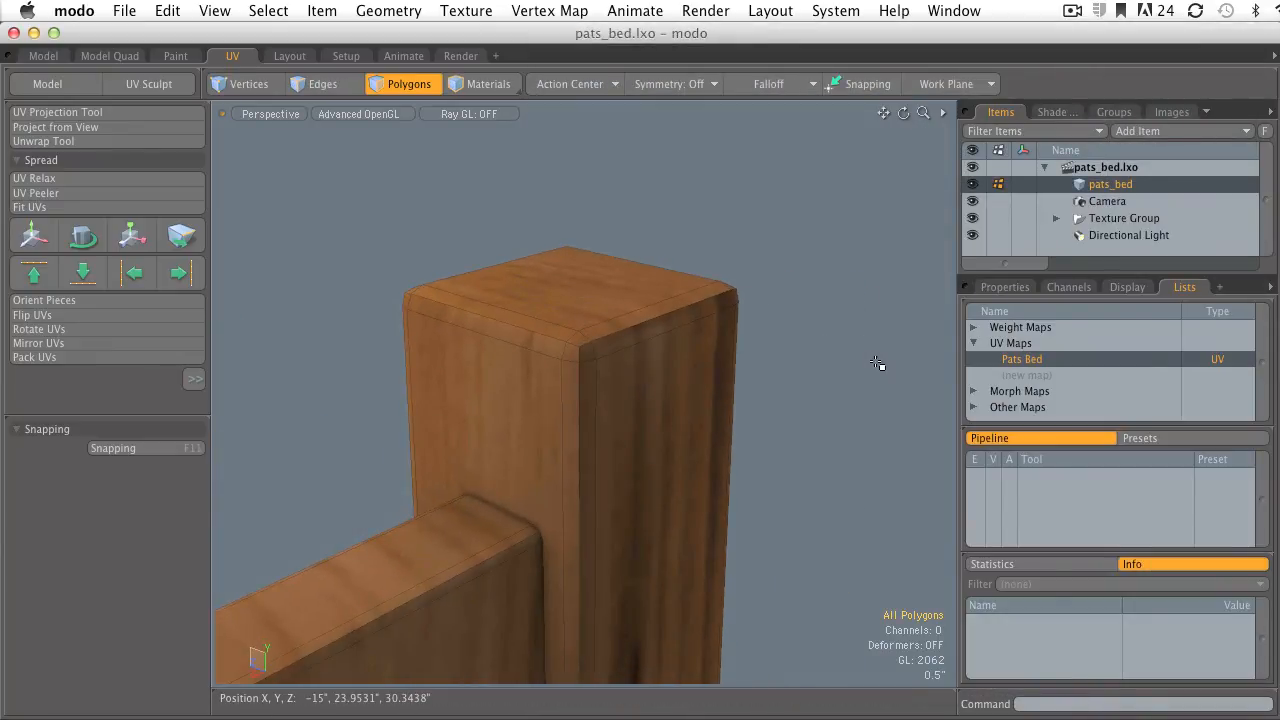